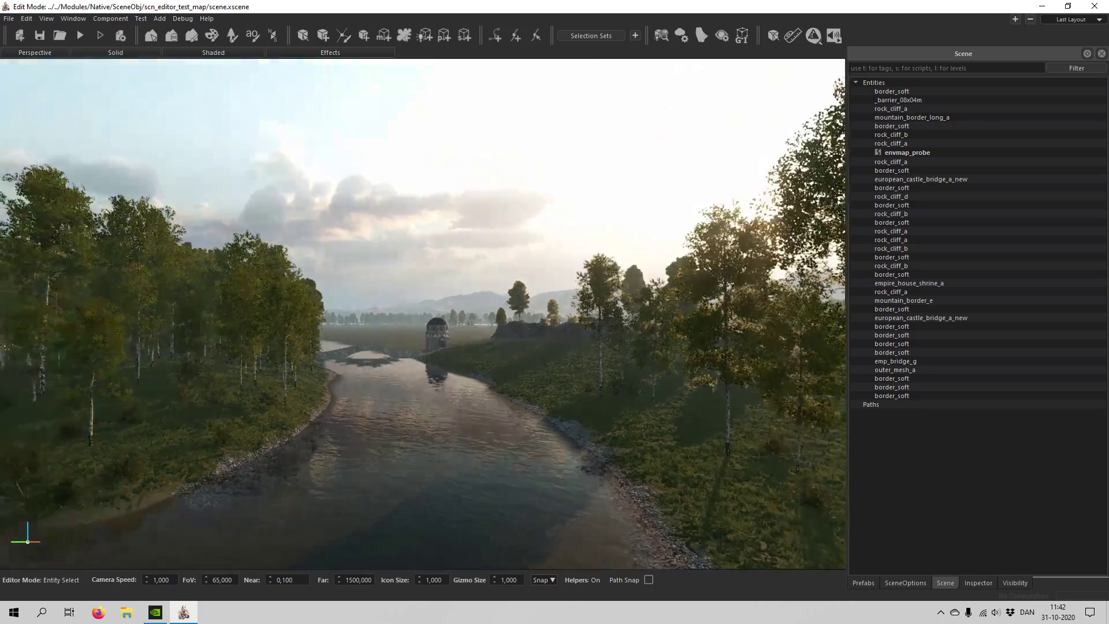
Paint the default_3 flora layer across the bare ground along the riverbank
{"action": "key", "text": "w"}
{"action": "right_click_drag", "start_coordinate": [423, 404], "coordinate": [509, 451]}
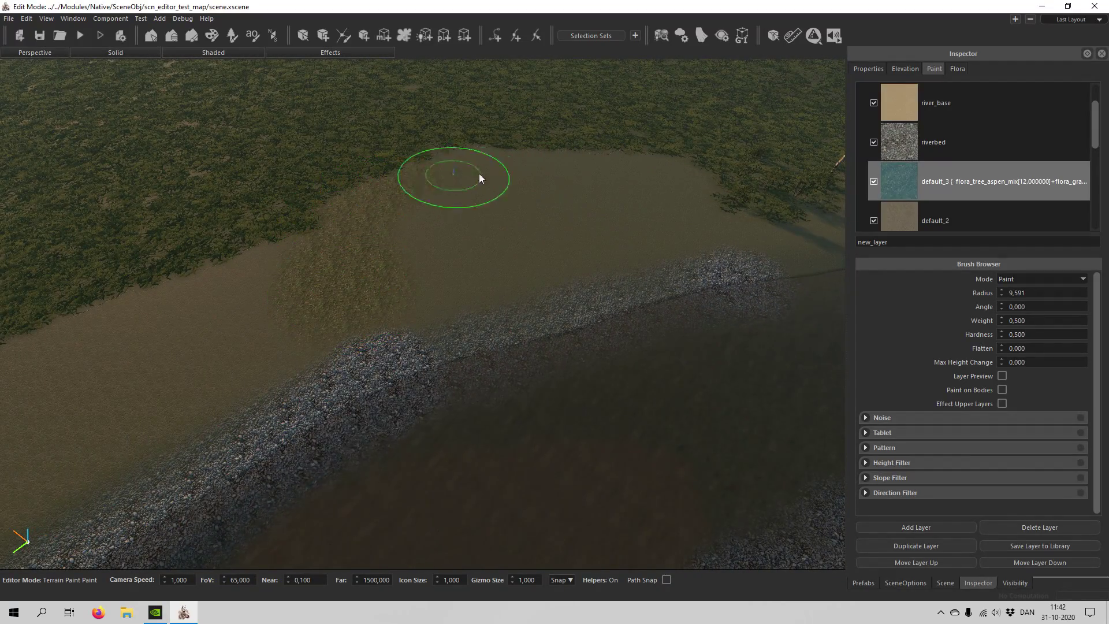
{"action": "mouse_move", "coordinate": [486, 174]}
{"action": "left_mouse_down"}
{"action": "mouse_move", "coordinate": [415, 186]}
{"action": "mouse_move", "coordinate": [430, 263]}
{"action": "mouse_move", "coordinate": [421, 276]}
{"action": "mouse_move", "coordinate": [735, 203]}
{"action": "mouse_move", "coordinate": [441, 200]}
{"action": "mouse_move", "coordinate": [644, 175]}
{"action": "mouse_move", "coordinate": [679, 183]}
{"action": "left_mouse_up"}
{"action": "mouse_move", "coordinate": [421, 217]}
{"action": "right_mouse_down"}
{"action": "mouse_move", "coordinate": [497, 145]}
{"action": "mouse_move", "coordinate": [543, 168]}
{"action": "mouse_move", "coordinate": [417, 374]}
{"action": "right_mouse_up"}
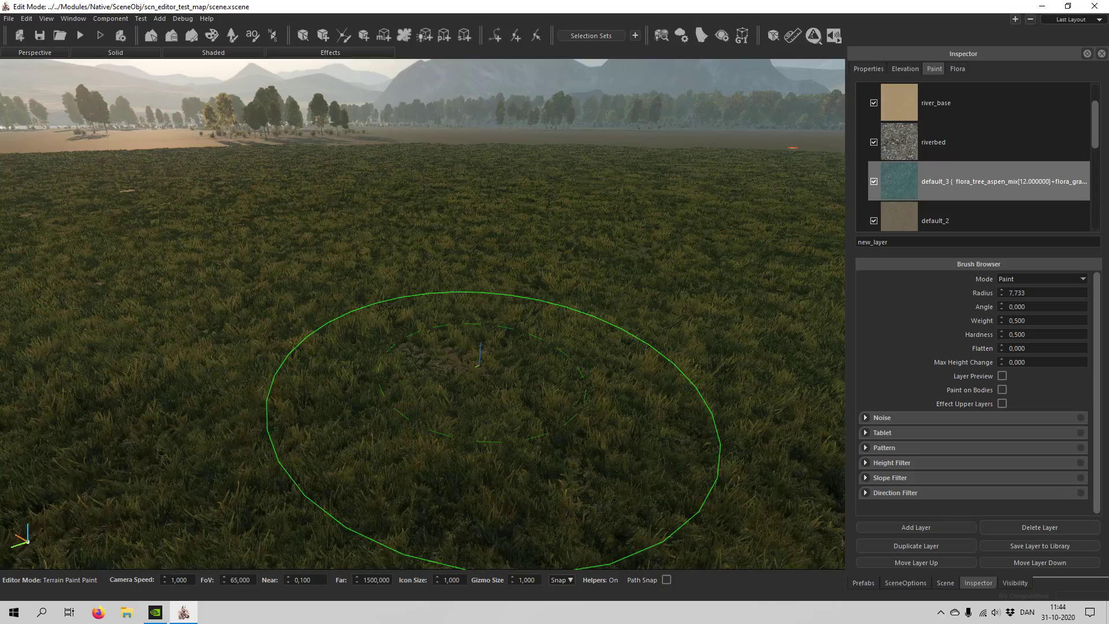
Reduce the paint brush radius to 4.587 and dab the default_3 layer on the open grass field
{"action": "key", "text": "w"}
{"action": "right_click_drag", "start_coordinate": [479, 370], "coordinate": [480, 393]}
{"action": "scroll", "coordinate": [480, 370], "scroll_direction": "down", "scroll_amount": 5}
{"action": "left_click", "coordinate": [507, 356]}
{"action": "key", "text": "s"}
{"action": "mouse_move", "coordinate": [473, 359]}
{"action": "right_mouse_down"}
{"action": "mouse_move", "coordinate": [474, 306]}
{"action": "mouse_move", "coordinate": [554, 393]}
{"action": "mouse_move", "coordinate": [578, 355]}
{"action": "mouse_move", "coordinate": [387, 355]}
{"action": "mouse_move", "coordinate": [473, 362]}
{"action": "right_mouse_up"}
{"action": "key", "text": "s"}
{"action": "key", "text": "w"}
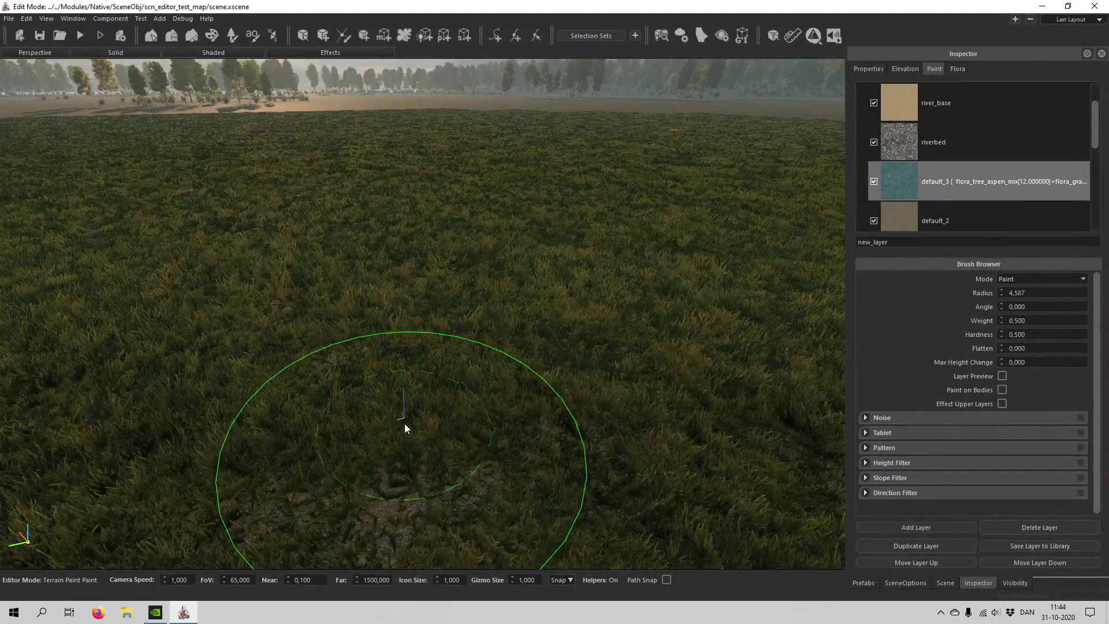
Examine the landscape along the river, around the bridges and domed tower, and beside the cobblestone path
{"action": "right_click_drag", "start_coordinate": [404, 426], "coordinate": [404, 426]}
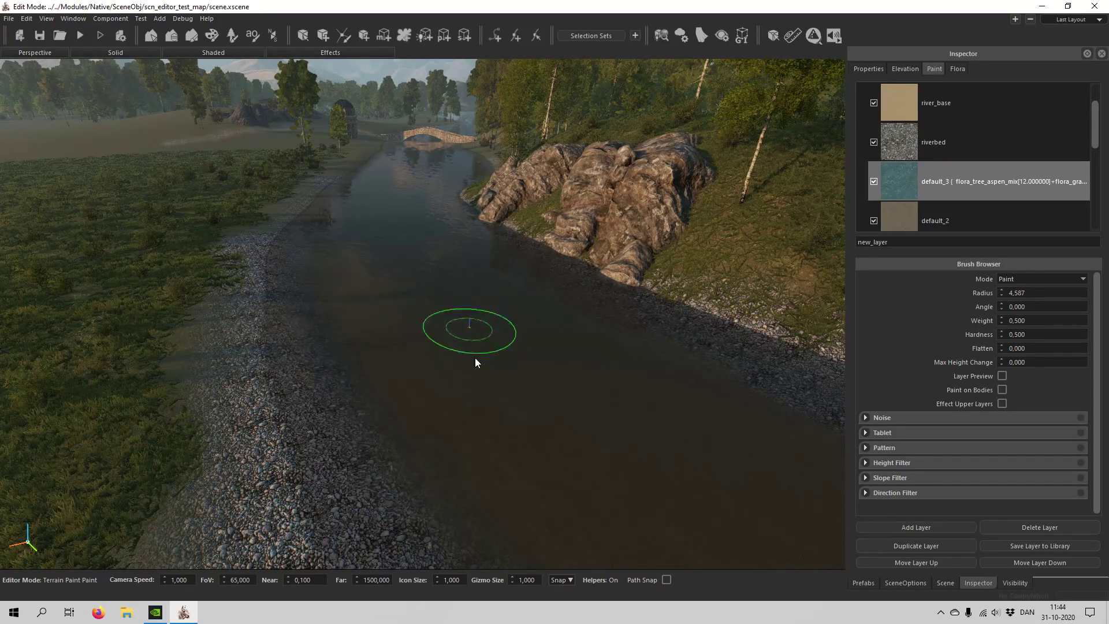
{"action": "right_click_drag", "start_coordinate": [482, 409], "coordinate": [395, 297]}
{"action": "key", "text": "w"}
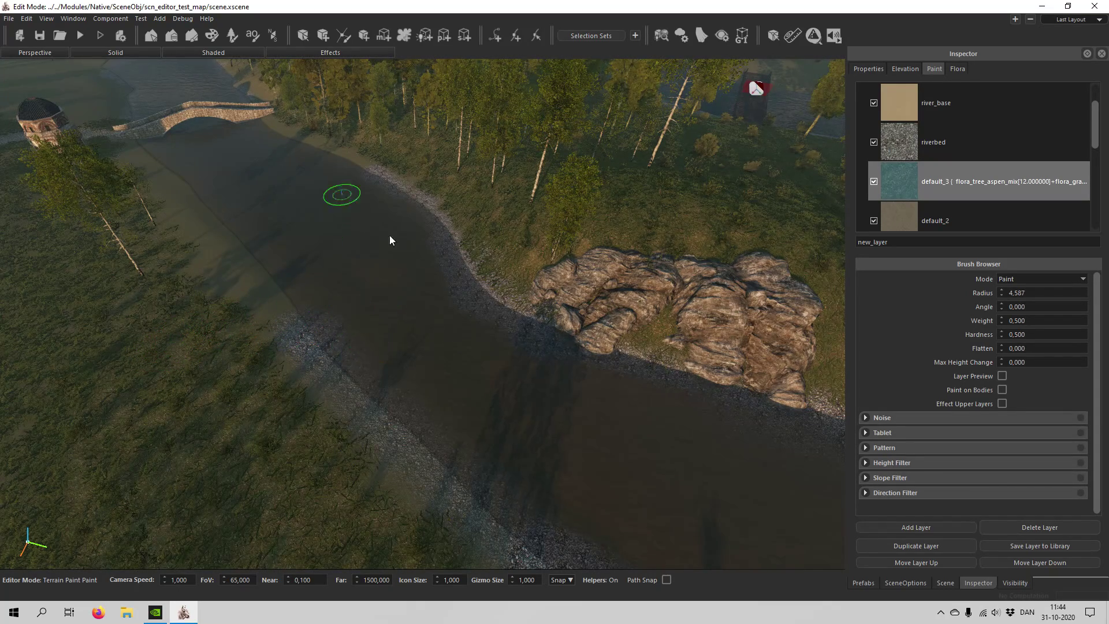
{"action": "right_click_drag", "start_coordinate": [401, 336], "coordinate": [392, 333]}
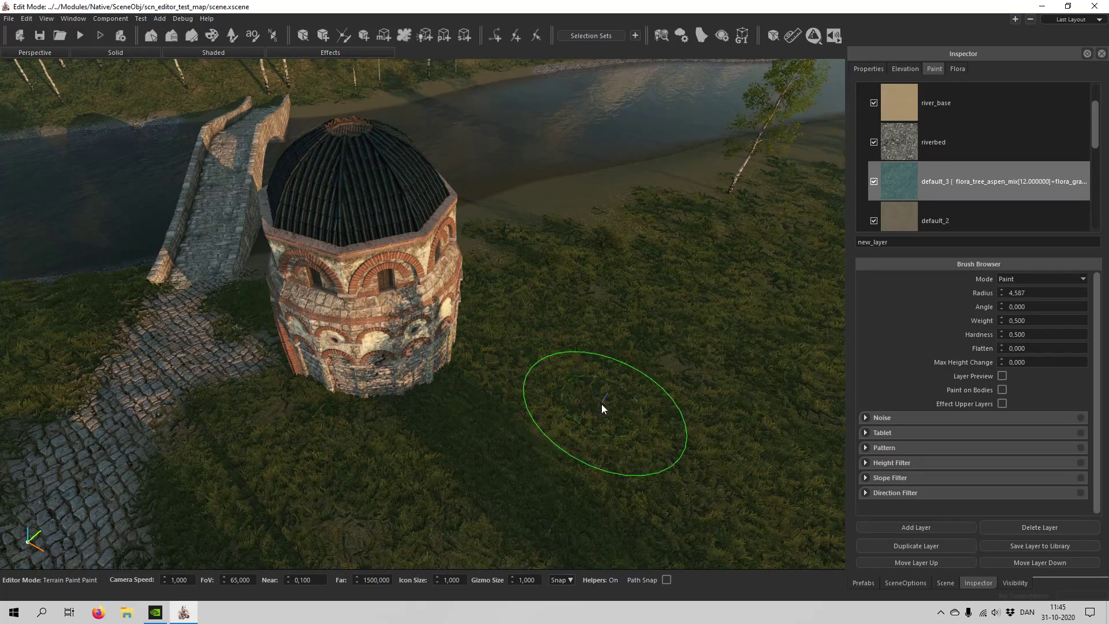
{"action": "mouse_move", "coordinate": [506, 386]}
{"action": "right_mouse_down"}
{"action": "mouse_move", "coordinate": [497, 353]}
{"action": "mouse_move", "coordinate": [483, 354]}
{"action": "mouse_move", "coordinate": [495, 355]}
{"action": "right_mouse_up"}
{"action": "key", "text": "a"}
{"action": "key", "text": "w"}
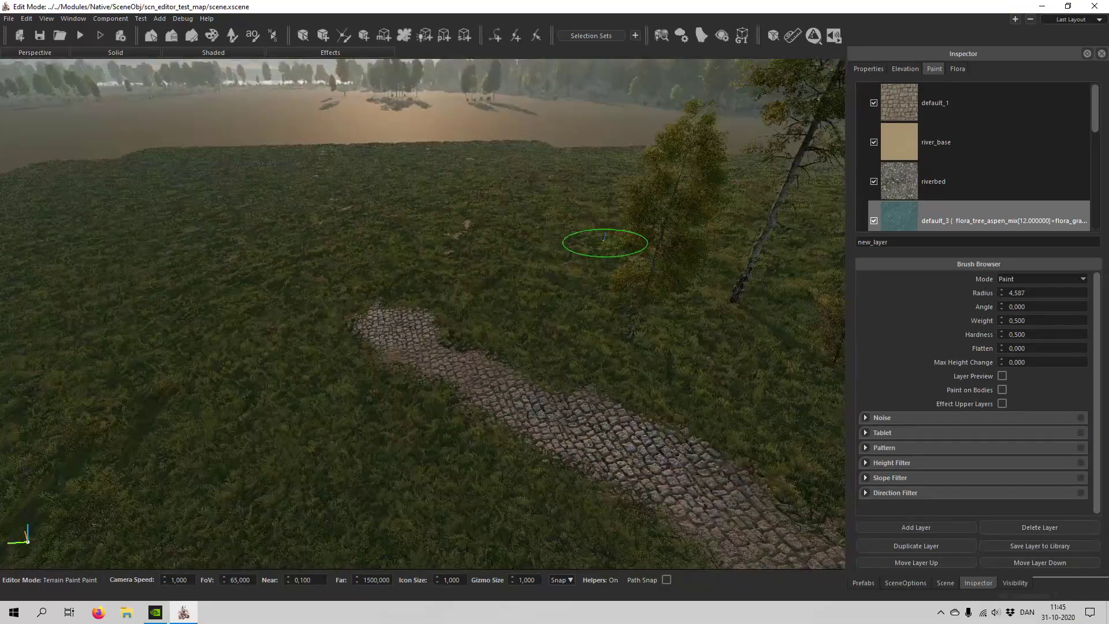
{"action": "right_click_drag", "start_coordinate": [386, 168], "coordinate": [386, 168]}
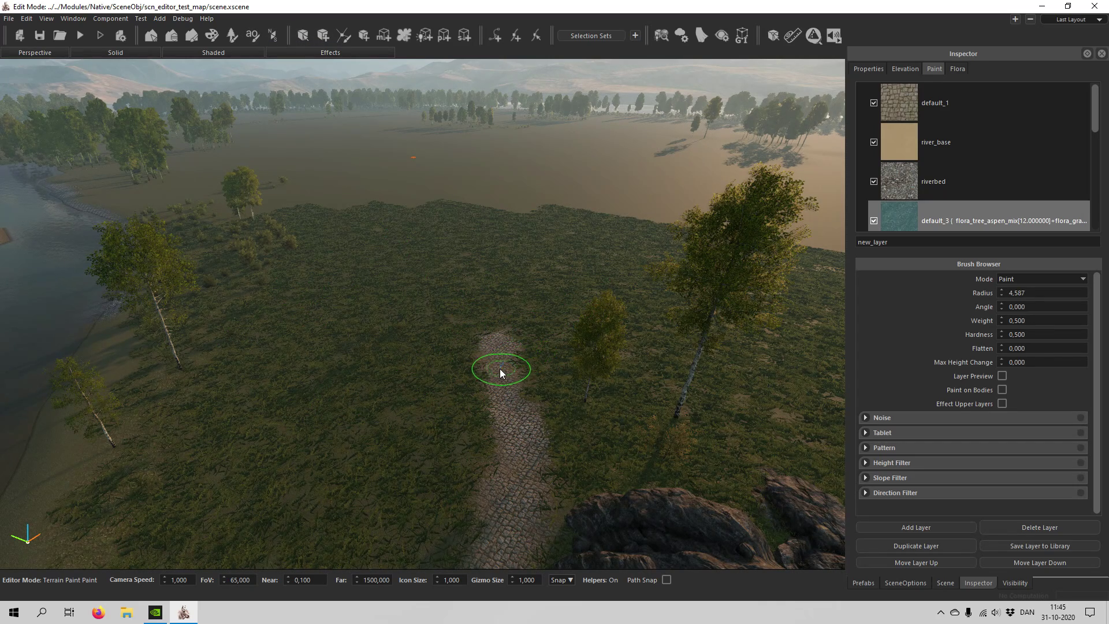
{"action": "mouse_move", "coordinate": [452, 383]}
{"action": "right_mouse_down"}
{"action": "mouse_move", "coordinate": [613, 361]}
{"action": "mouse_move", "coordinate": [577, 451]}
{"action": "mouse_move", "coordinate": [653, 471]}
{"action": "mouse_move", "coordinate": [667, 492]}
{"action": "mouse_move", "coordinate": [438, 376]}
{"action": "mouse_move", "coordinate": [487, 363]}
{"action": "right_mouse_up"}
{"action": "key", "text": "w"}
{"action": "right_click_drag", "start_coordinate": [535, 314], "coordinate": [538, 271]}
{"action": "key", "text": "w"}
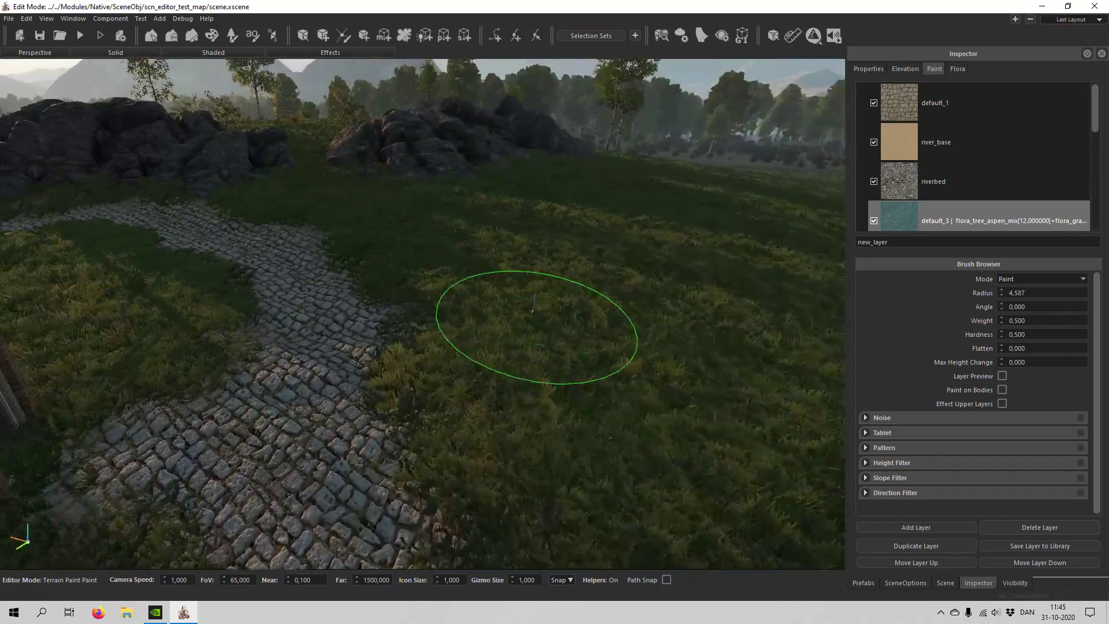
{"action": "right_click_drag", "start_coordinate": [532, 312], "coordinate": [533, 311]}
{"action": "right_click_drag", "start_coordinate": [480, 359], "coordinate": [481, 359]}
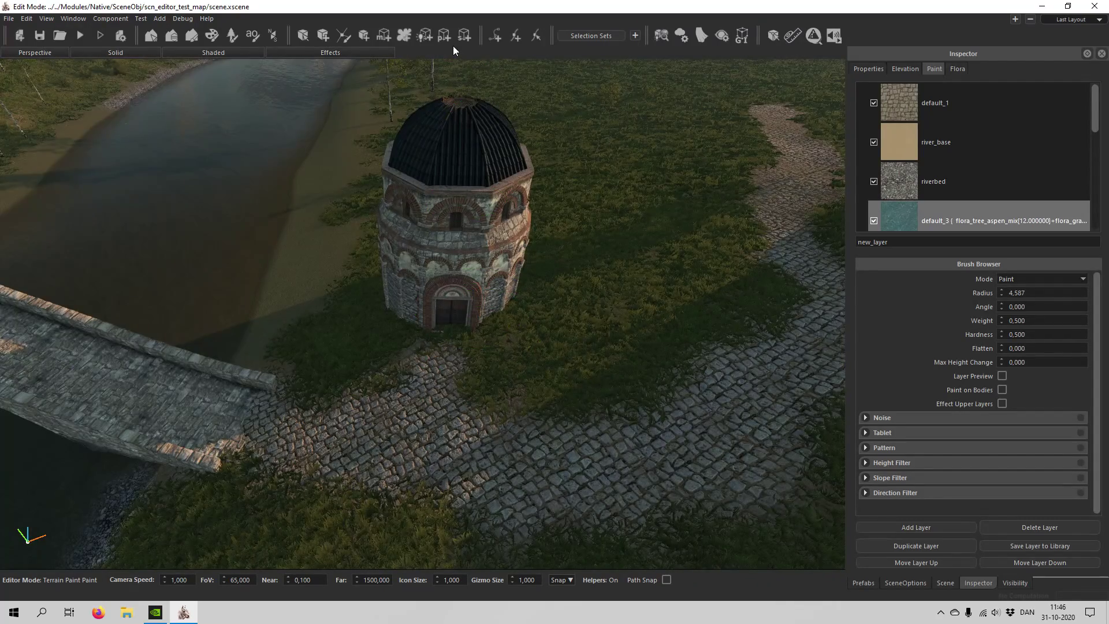
Activate the Navigation Mesh tool and review its available mesh edit modes, keeping Vertex
{"action": "left_click", "coordinate": [273, 36]}
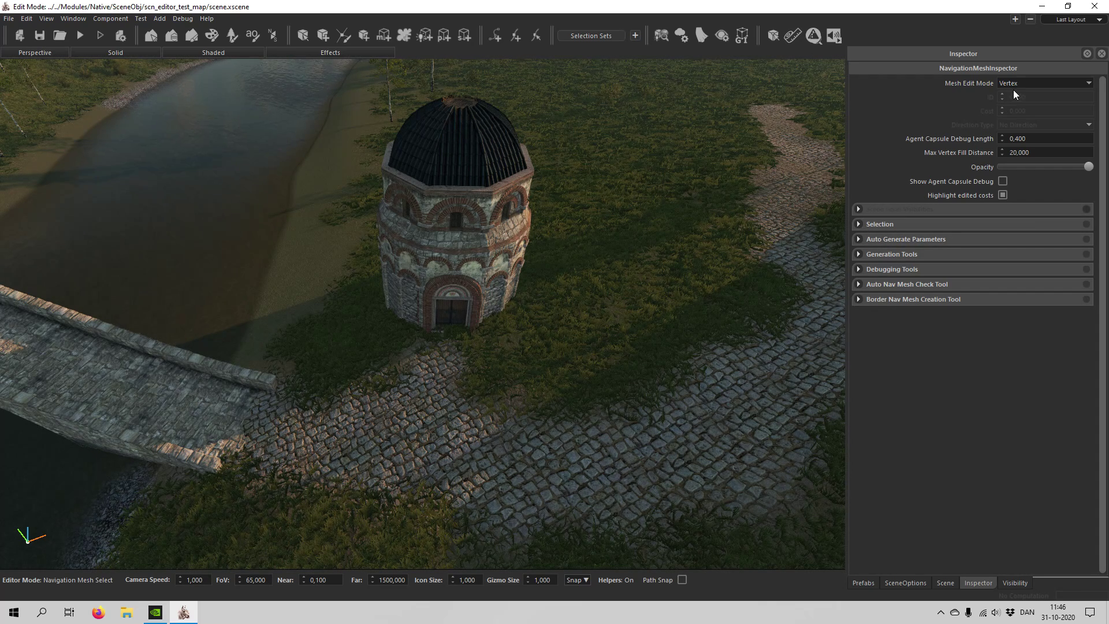
{"action": "left_click", "coordinate": [1074, 82]}
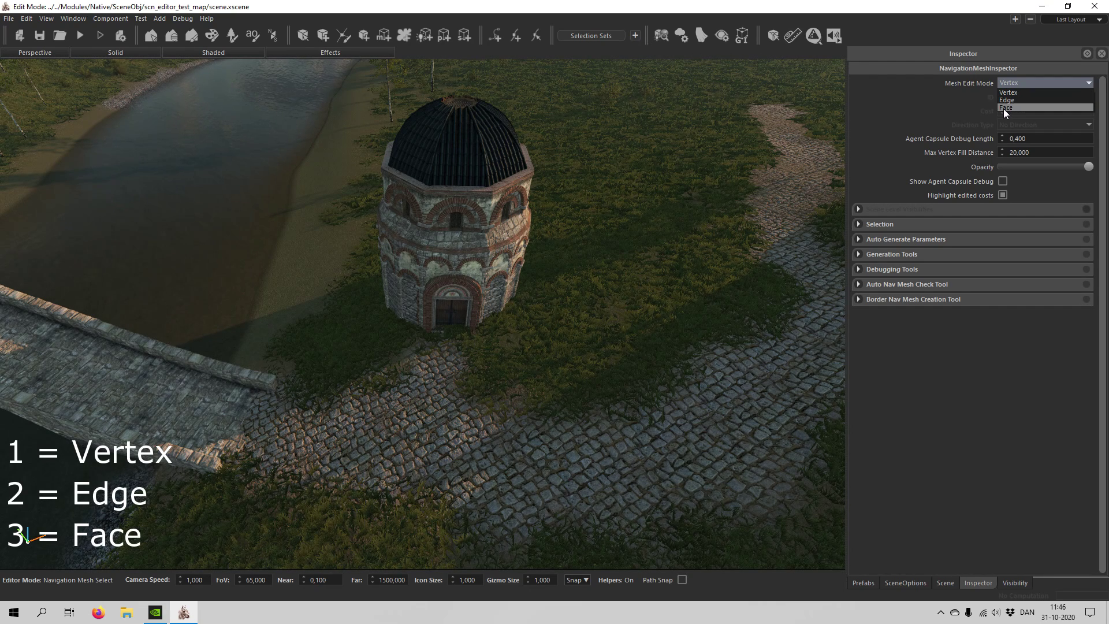
{"action": "left_click", "coordinate": [988, 368]}
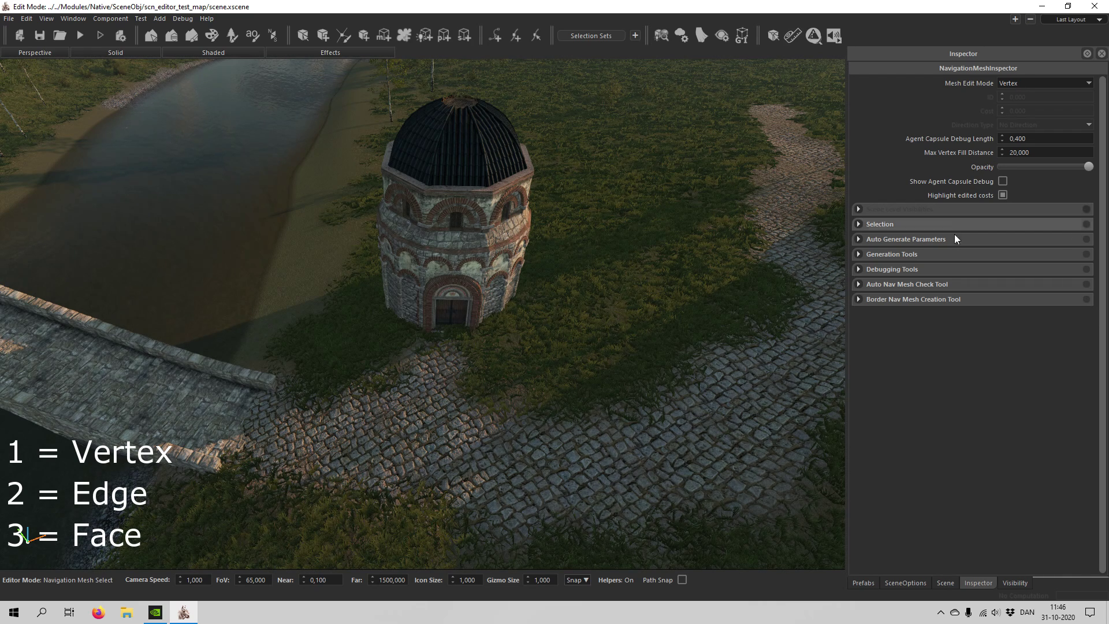
Review the navigation mesh Selection options and Auto Generate Parameters, and expand the Generation Tools
{"action": "left_click", "coordinate": [880, 224]}
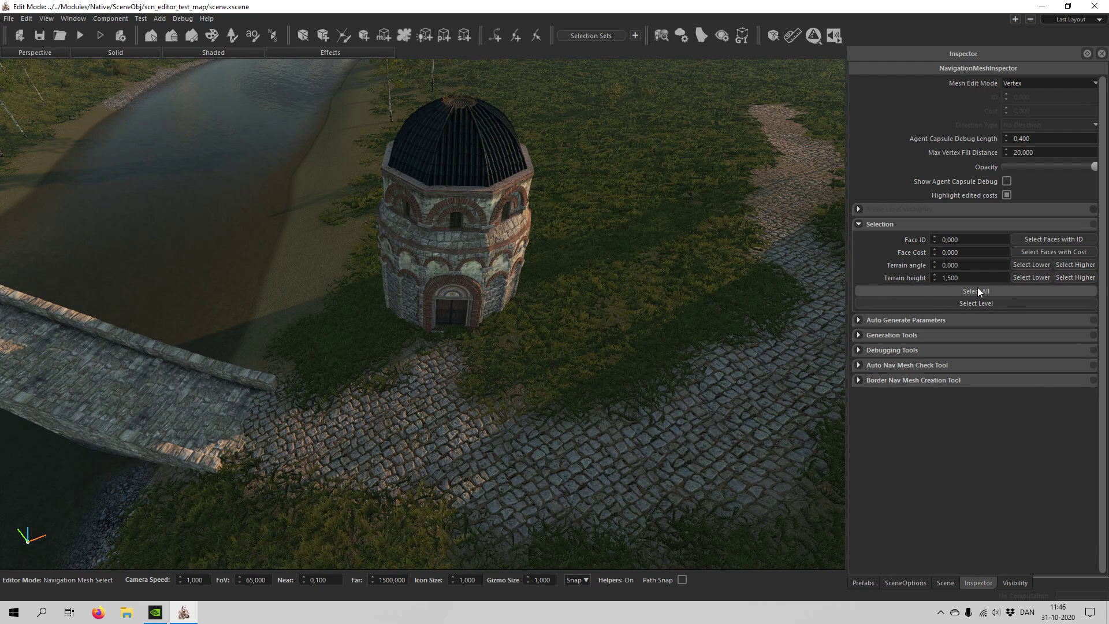
{"action": "left_click", "coordinate": [872, 224]}
{"action": "left_click", "coordinate": [880, 239]}
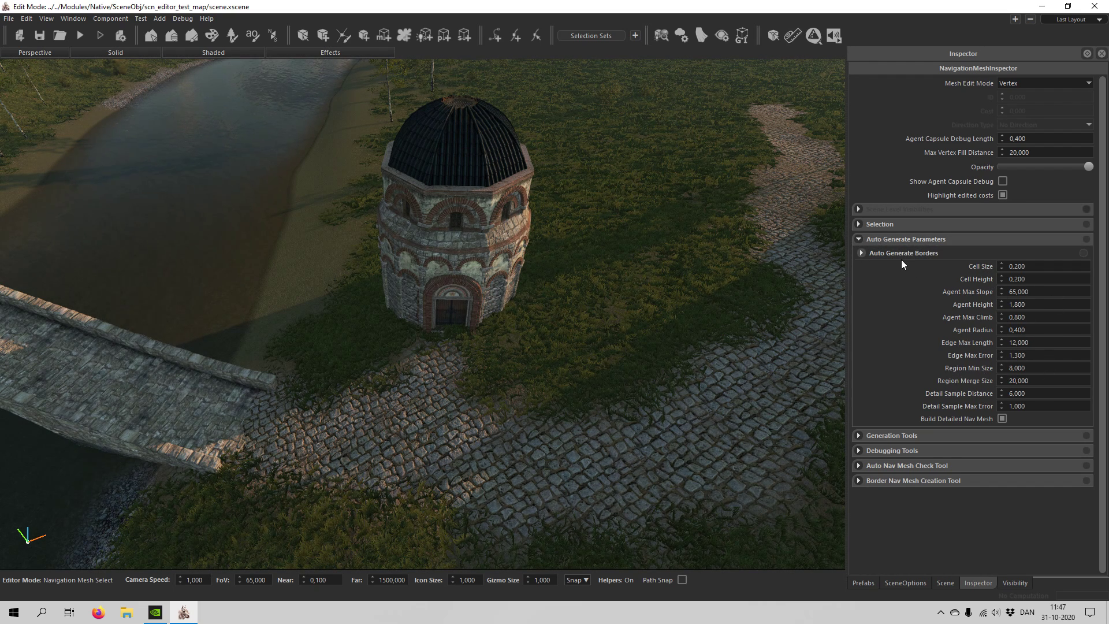
{"action": "left_click", "coordinate": [859, 240]}
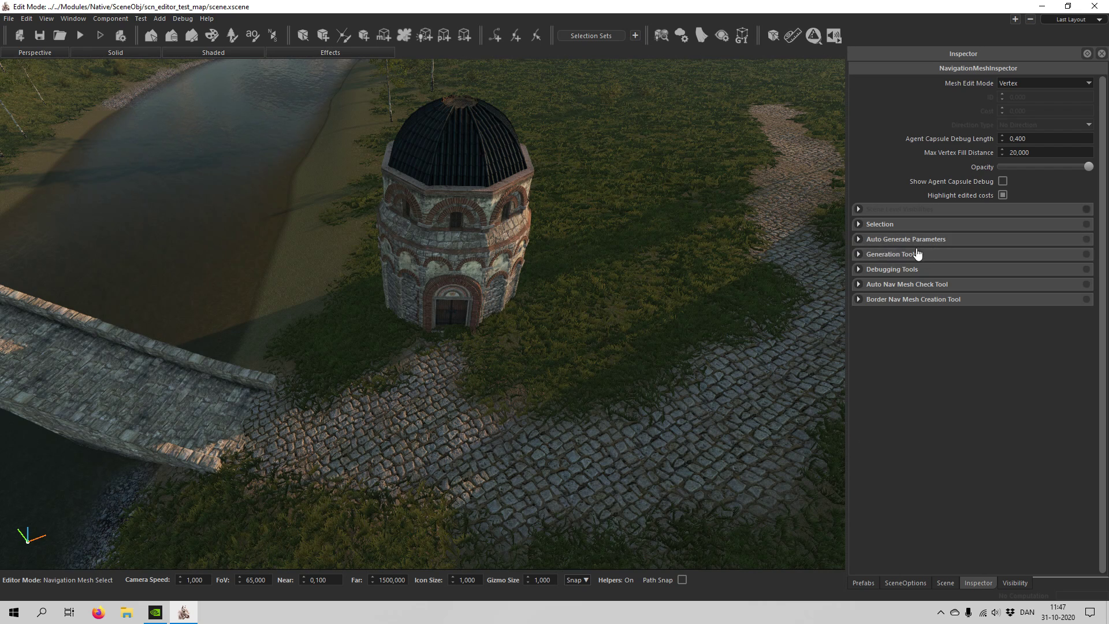
{"action": "left_click", "coordinate": [861, 255]}
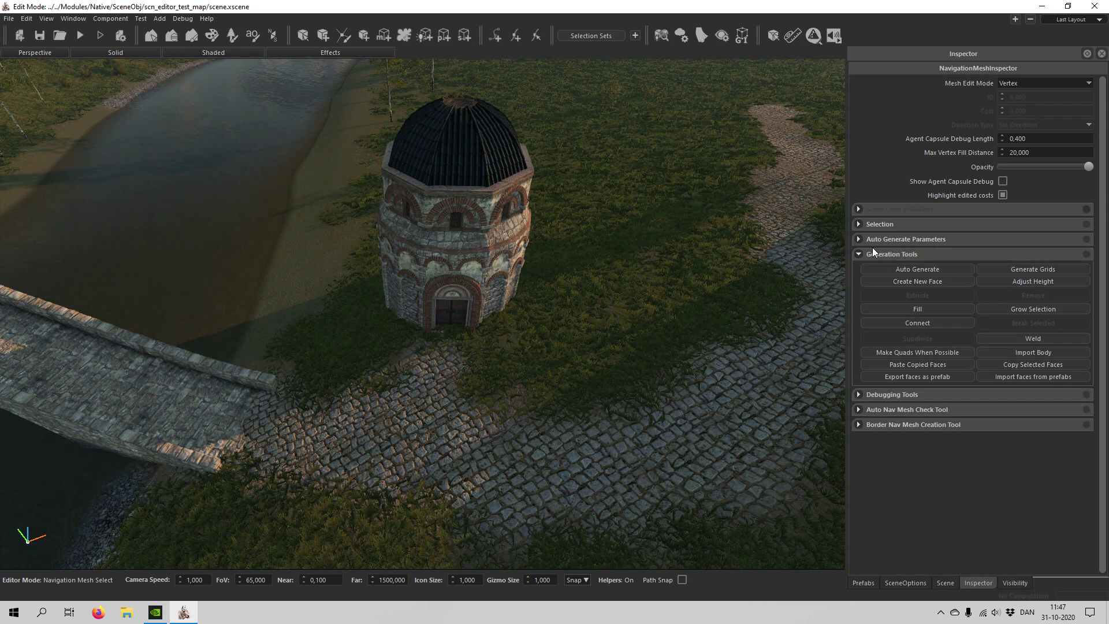
Review the navigation mesh Debugging Tools and collapse them again
{"action": "right_click_drag", "start_coordinate": [606, 357], "coordinate": [726, 312]}
{"action": "key", "text": "w"}
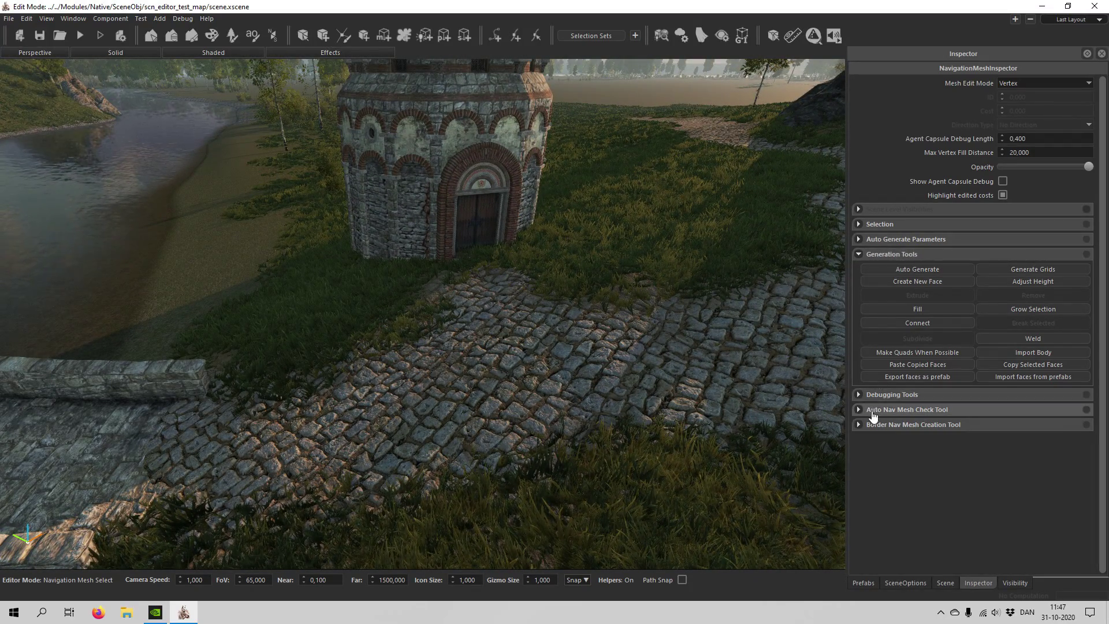
{"action": "left_click", "coordinate": [884, 396]}
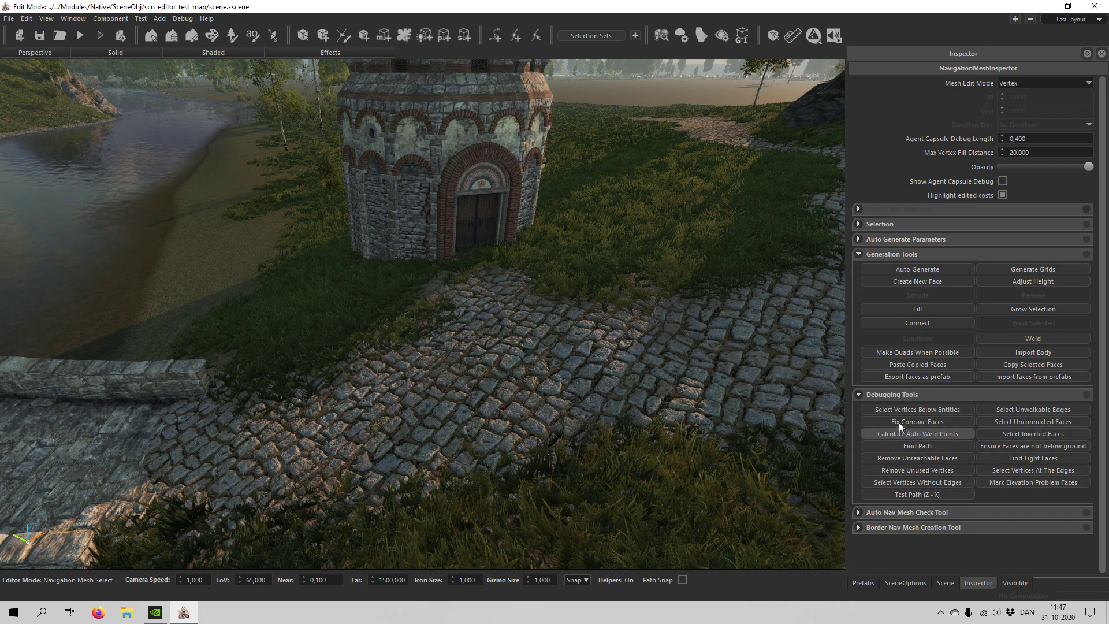
{"action": "left_click", "coordinate": [879, 398]}
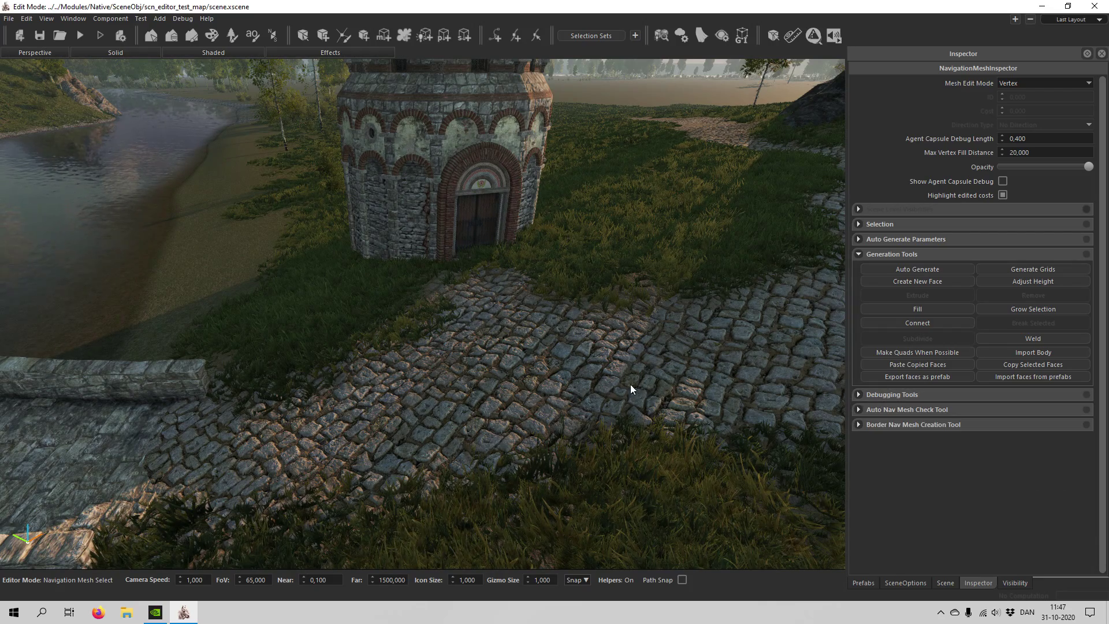
Try toggling the Navigation Mesh mask in the scene's visibility settings
{"action": "right_click_drag", "start_coordinate": [626, 385], "coordinate": [608, 268]}
{"action": "key", "text": "s"}
{"action": "key", "text": "w"}
{"action": "key", "text": "s"}
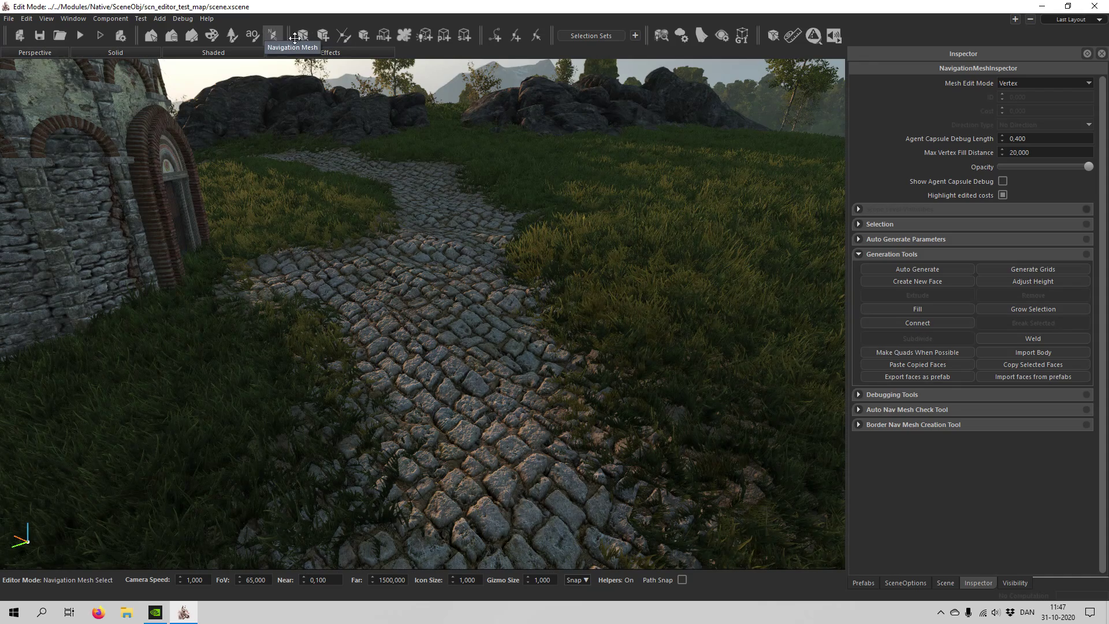
{"action": "left_click", "coordinate": [722, 33]}
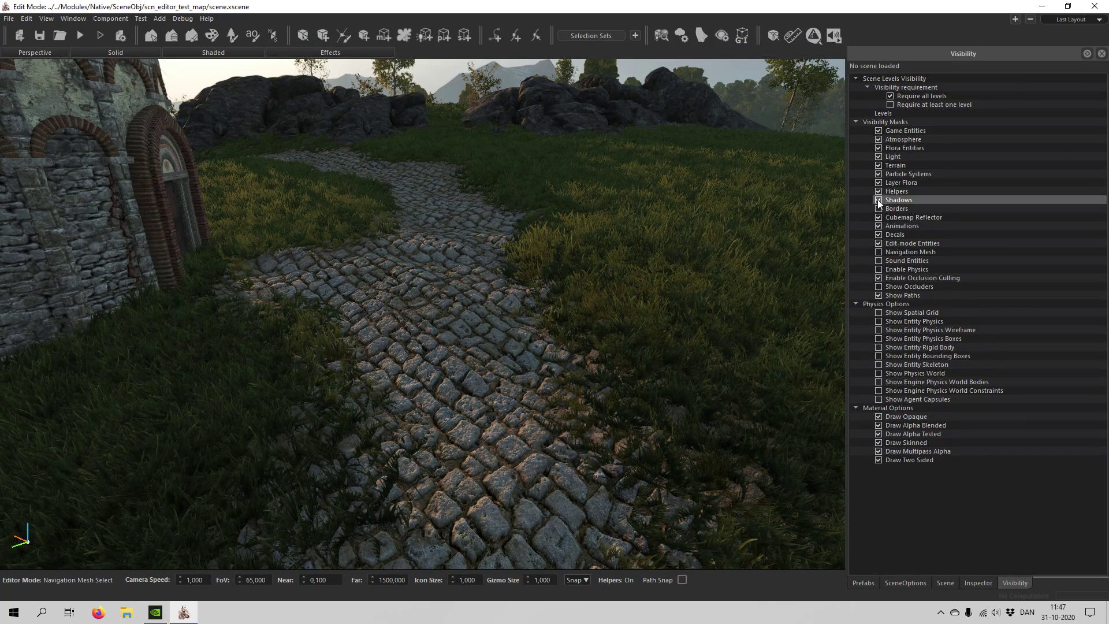
{"action": "left_click", "coordinate": [879, 253]}
{"action": "right_click_drag", "start_coordinate": [652, 311], "coordinate": [635, 364]}
{"action": "key", "text": "s"}
{"action": "key", "text": "w"}
{"action": "mouse_move", "coordinate": [494, 405]}
{"action": "right_mouse_down"}
{"action": "mouse_move", "coordinate": [494, 289]}
{"action": "mouse_move", "coordinate": [493, 406]}
{"action": "right_mouse_up"}
{"action": "key", "text": "s"}
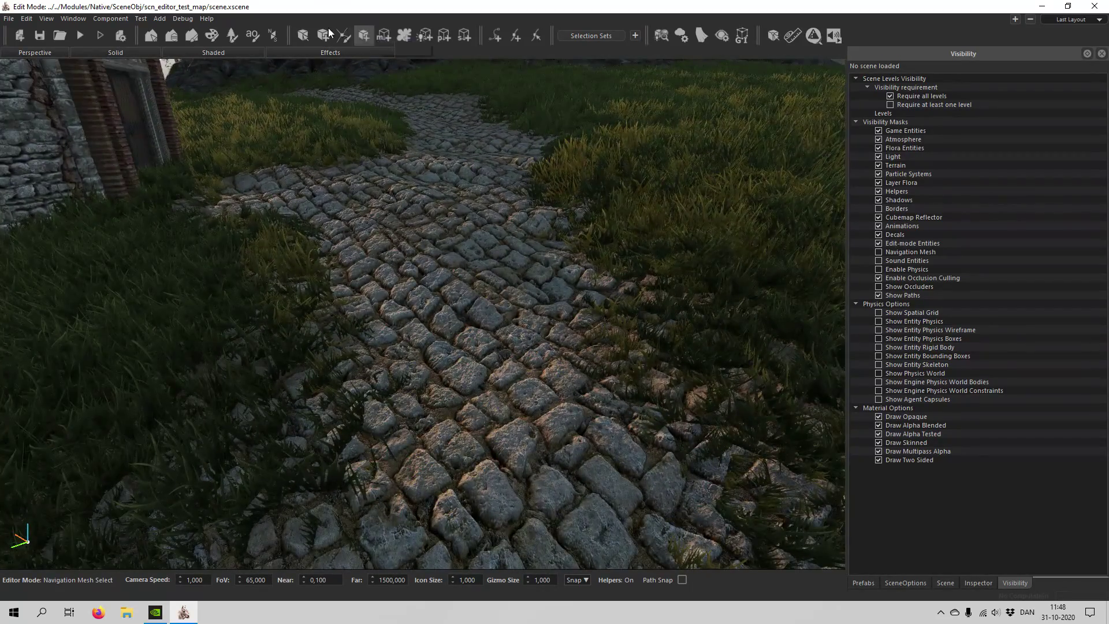
Create a new navigation mesh face on the cobblestones where the path meets the bridge
{"action": "left_click", "coordinate": [271, 36]}
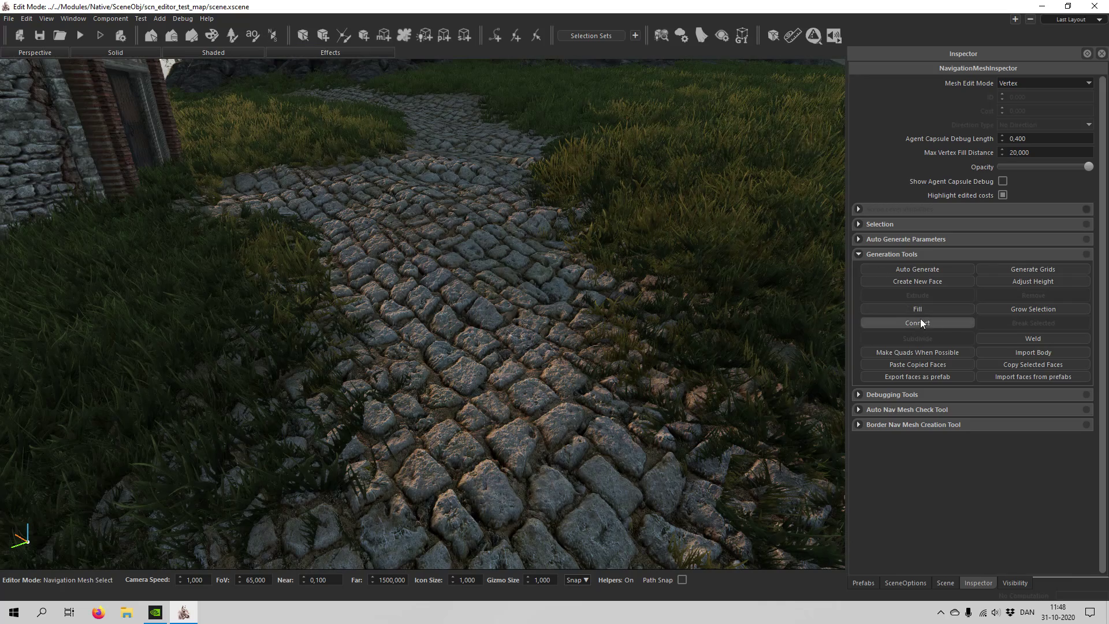
{"action": "left_click", "coordinate": [921, 282]}
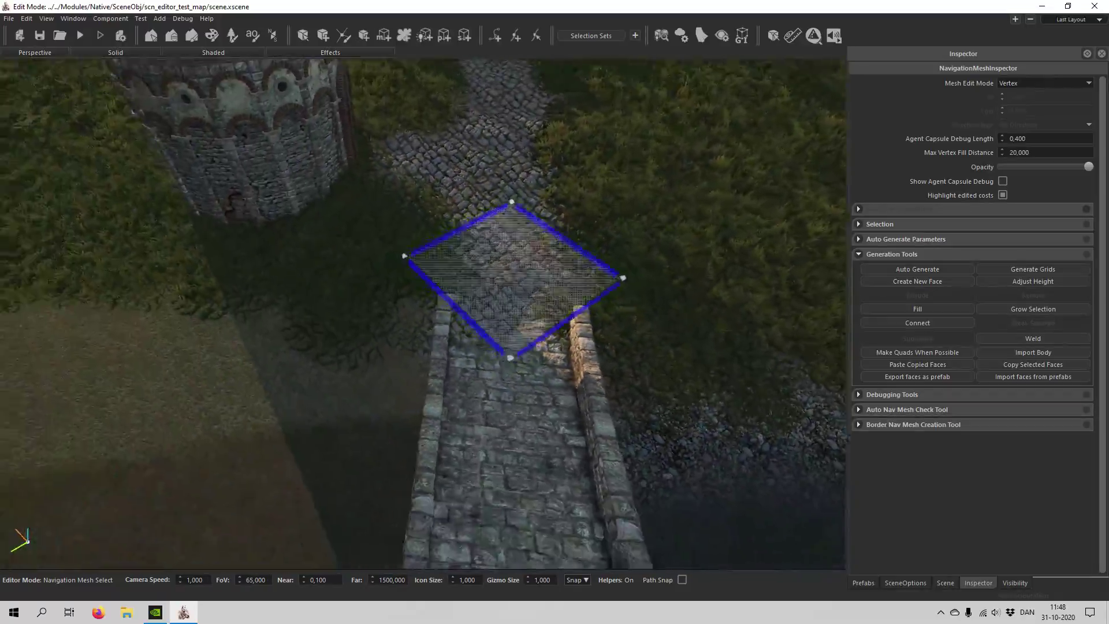
{"action": "right_click_drag", "start_coordinate": [423, 314], "coordinate": [555, 260]}
{"action": "key", "text": "w"}
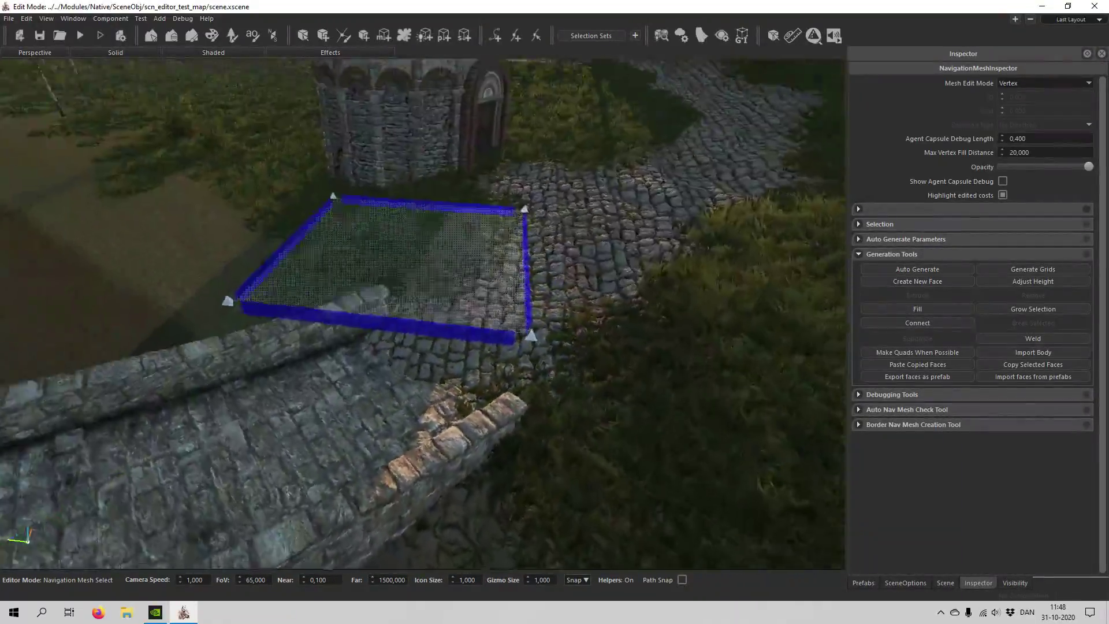
{"action": "right_click_drag", "start_coordinate": [440, 332], "coordinate": [521, 348]}
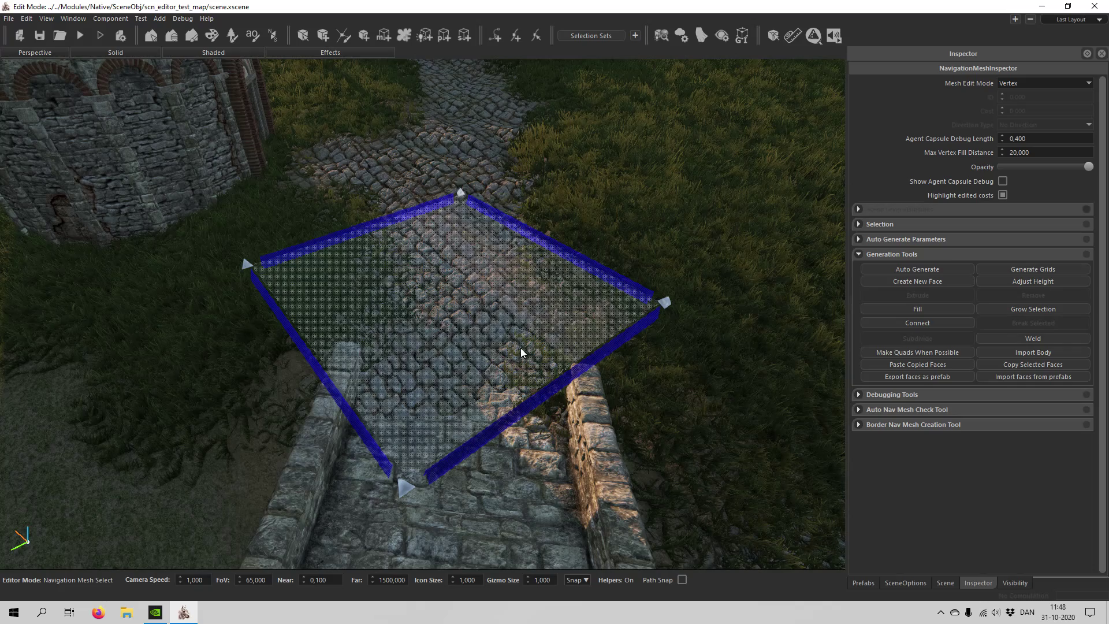
Move the new face's bridge-side corner vertex to the near end of the bridge wall
{"action": "left_click", "coordinate": [406, 487]}
{"action": "right_click_drag", "start_coordinate": [475, 378], "coordinate": [525, 345]}
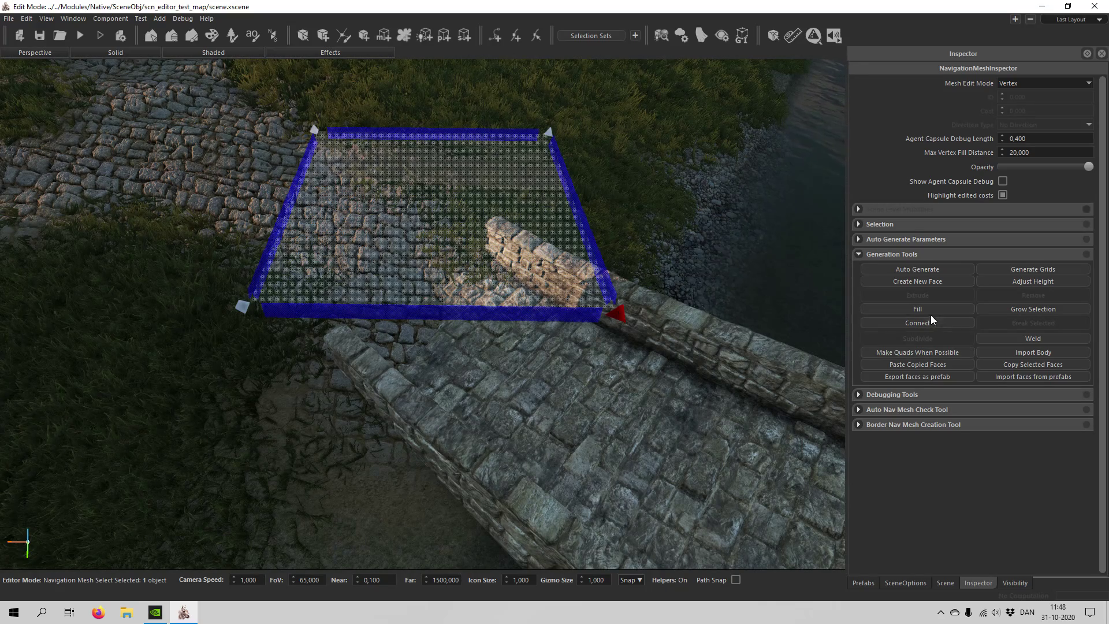
{"action": "left_click", "coordinate": [612, 308]}
{"action": "right_click_drag", "start_coordinate": [589, 343], "coordinate": [530, 349]}
{"action": "left_click_drag", "start_coordinate": [518, 324], "coordinate": [409, 344]}
{"action": "mouse_move", "coordinate": [400, 296]}
{"action": "left_mouse_down"}
{"action": "mouse_move", "coordinate": [409, 317]}
{"action": "mouse_move", "coordinate": [409, 291]}
{"action": "left_mouse_up"}
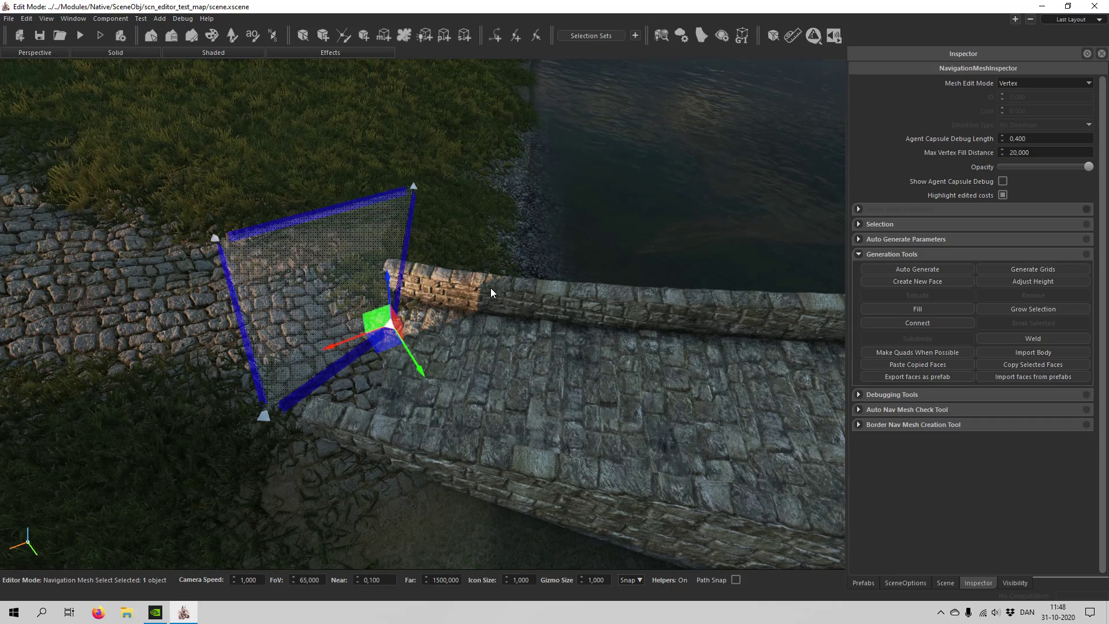
In Edge mode, move the face's far edge across the cobblestones to narrow the face beside the bridge entrance
{"action": "key", "text": "2"}
{"action": "left_click", "coordinate": [411, 241]}
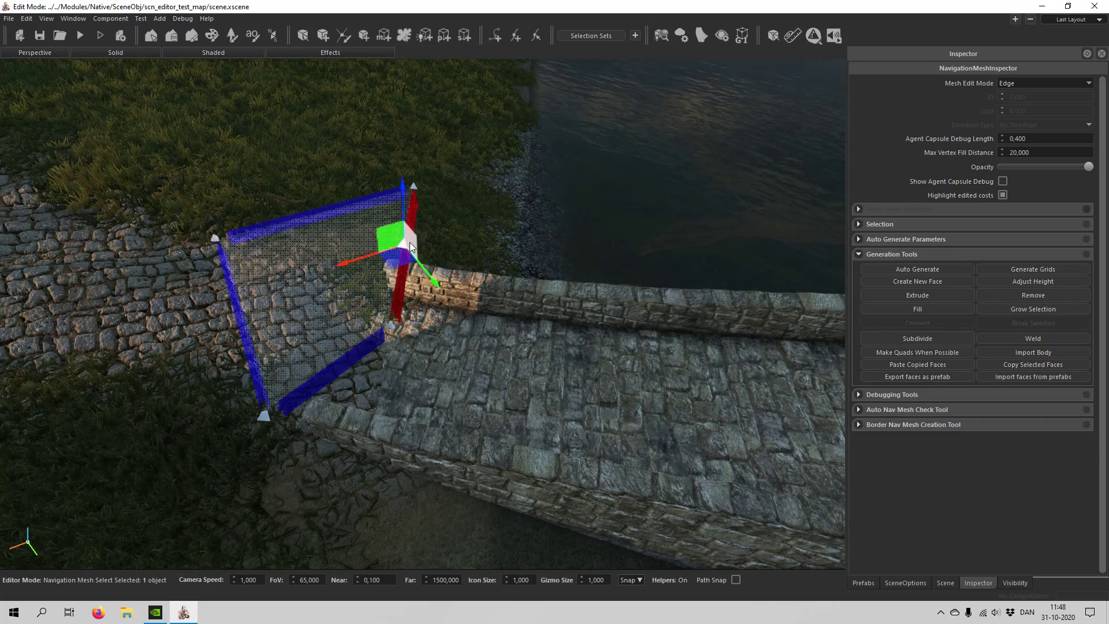
{"action": "left_click", "coordinate": [316, 210]}
{"action": "left_click_drag", "start_coordinate": [316, 223], "coordinate": [151, 288]}
{"action": "left_click_drag", "start_coordinate": [139, 245], "coordinate": [203, 307]}
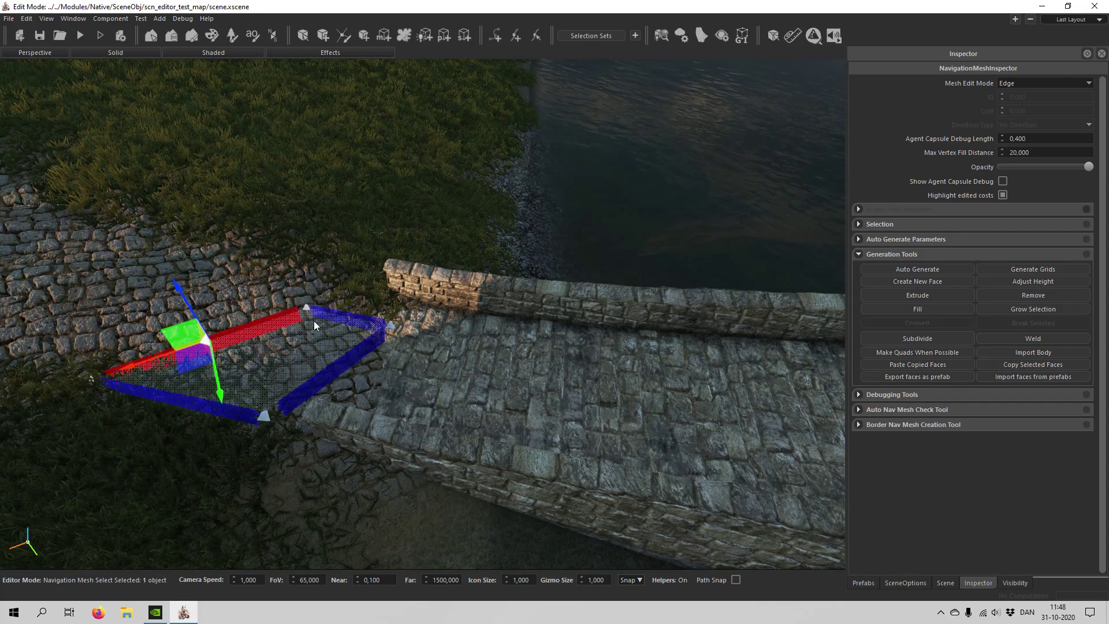
In Face mode, select the whole navigation mesh face and reposition it beside the bridge entrance
{"action": "key", "text": "3"}
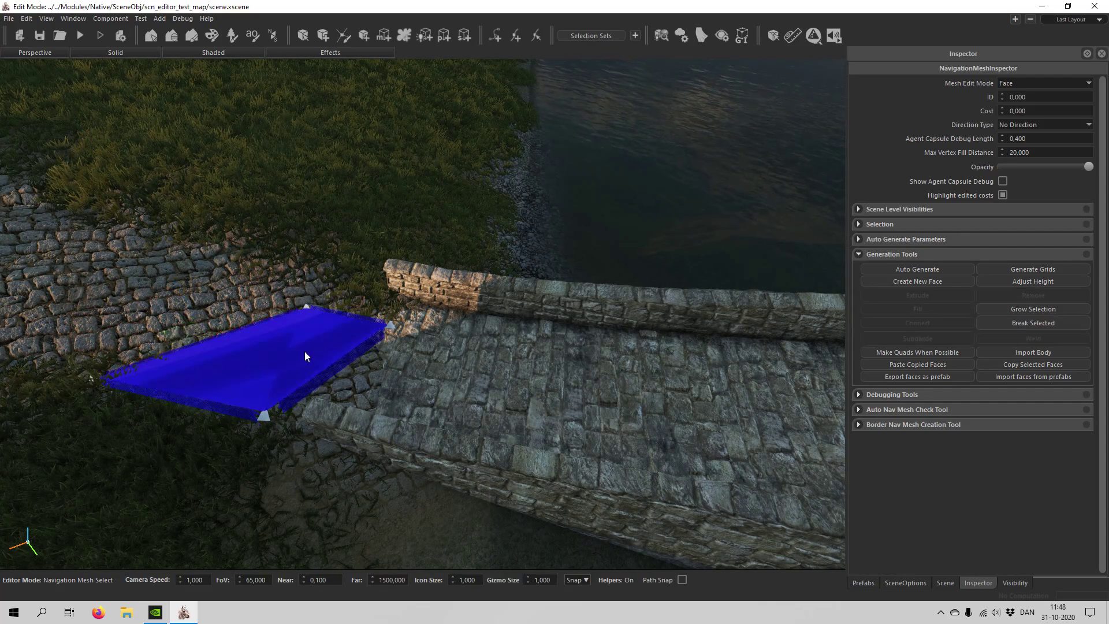
{"action": "left_click", "coordinate": [303, 351]}
{"action": "right_click_drag", "start_coordinate": [304, 351], "coordinate": [355, 331]}
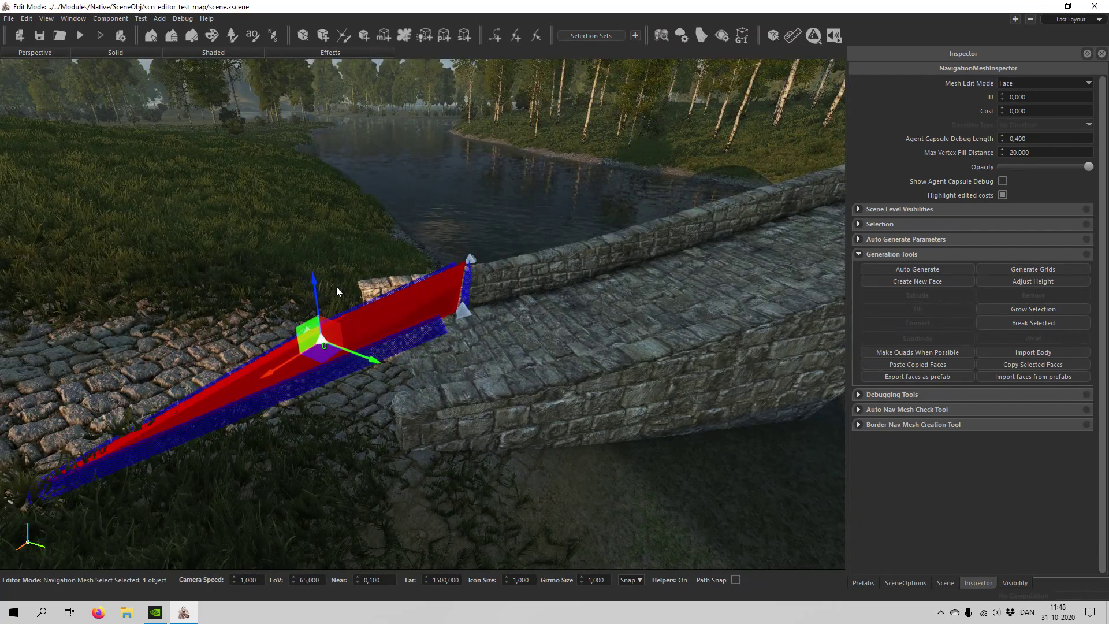
{"action": "key", "text": "a"}
{"action": "mouse_move", "coordinate": [389, 292]}
{"action": "left_mouse_down"}
{"action": "mouse_move", "coordinate": [379, 397]}
{"action": "mouse_move", "coordinate": [383, 276]}
{"action": "mouse_move", "coordinate": [391, 407]}
{"action": "mouse_move", "coordinate": [370, 282]}
{"action": "mouse_move", "coordinate": [378, 295]}
{"action": "left_mouse_up"}
{"action": "left_click_drag", "start_coordinate": [396, 354], "coordinate": [350, 314]}
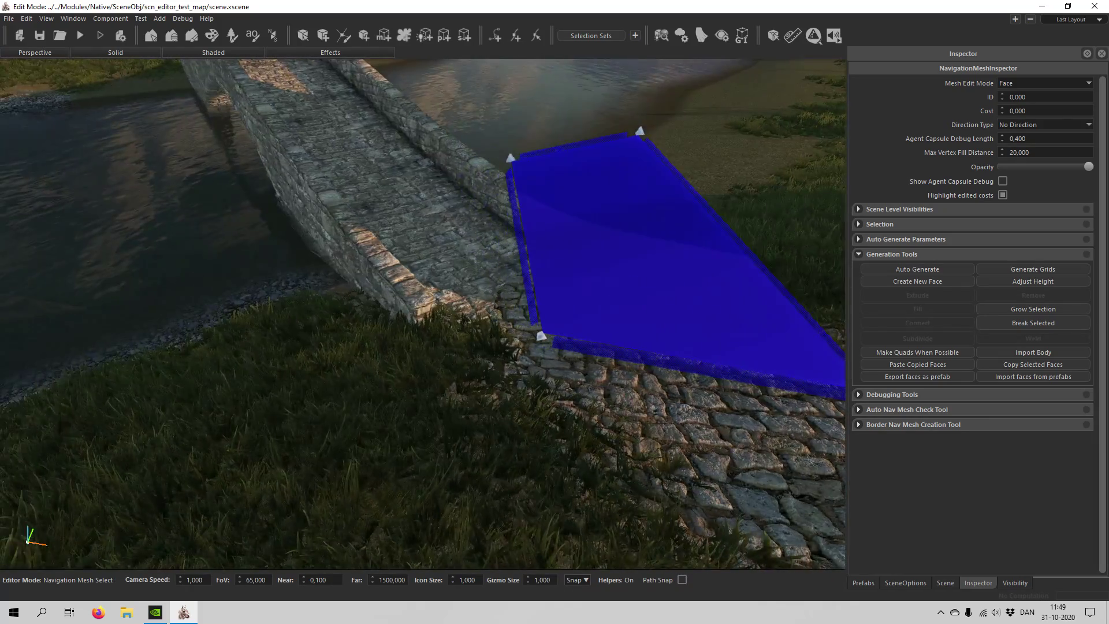
{"action": "middle_click_drag", "start_coordinate": [493, 377], "coordinate": [493, 377]}
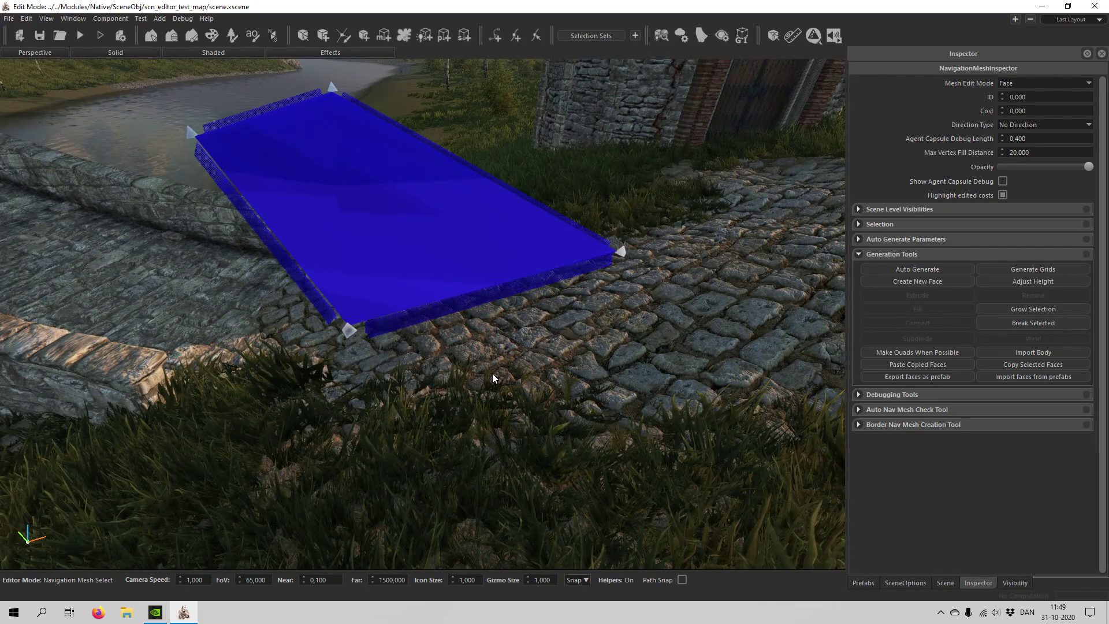
In Vertex mode, move the face's nearest corner vertex across the cobblestones to the path's grass edge
{"action": "key", "text": "1"}
{"action": "left_click", "coordinate": [350, 332]}
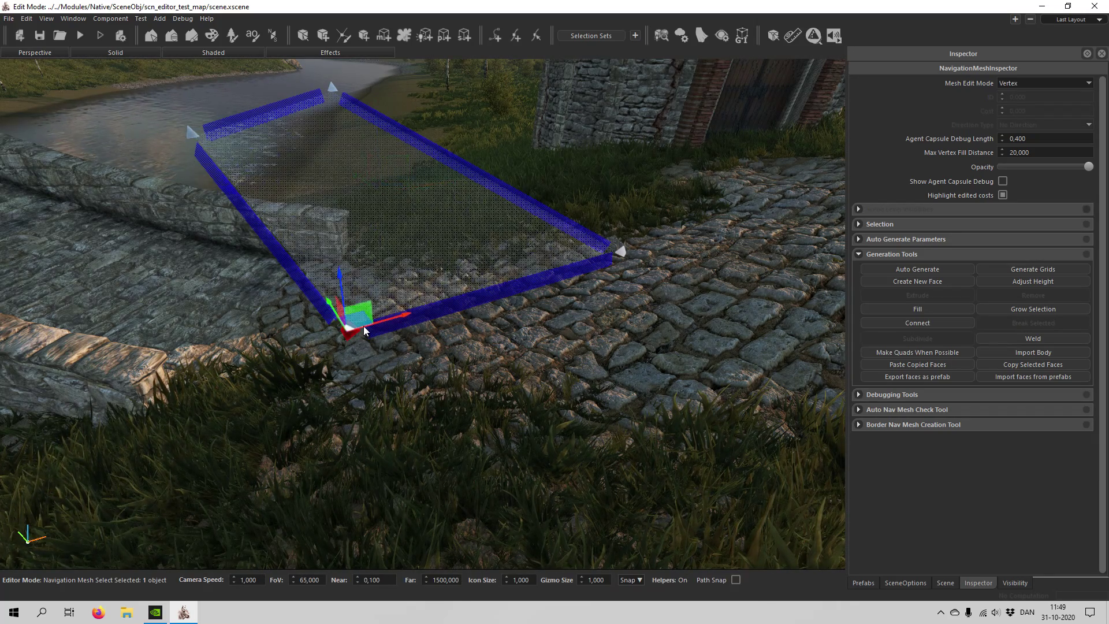
{"action": "left_click_drag", "start_coordinate": [359, 324], "coordinate": [643, 358]}
Move the face's corner vertex above the water to the end of the near bridge wall
{"action": "left_click", "coordinate": [195, 129]}
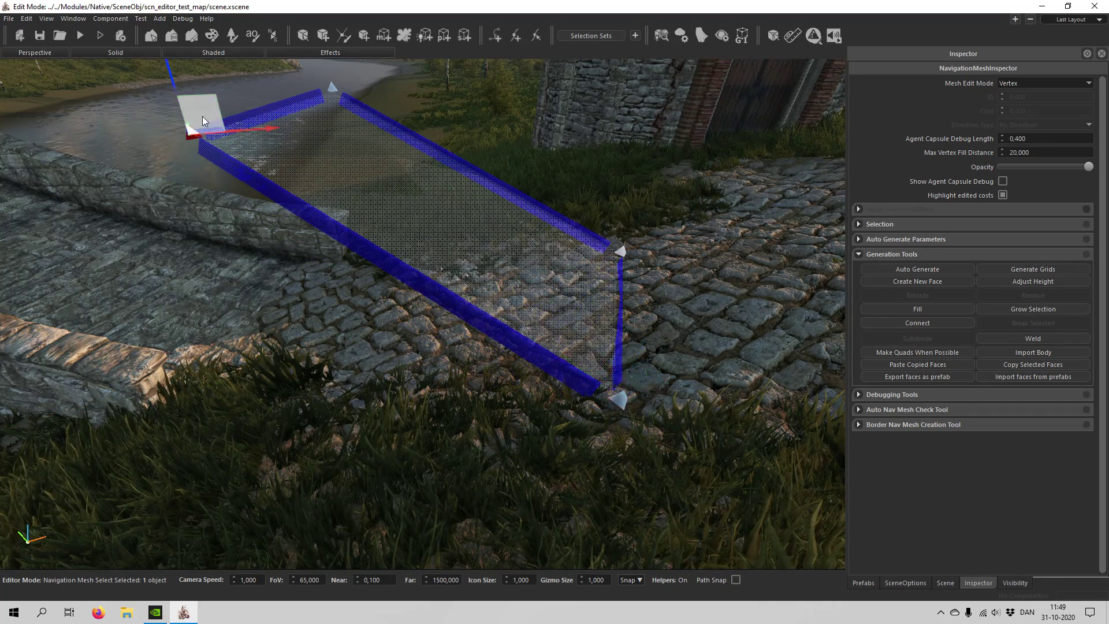
{"action": "left_click_drag", "start_coordinate": [203, 128], "coordinate": [216, 360]}
{"action": "middle_click_drag", "start_coordinate": [216, 359], "coordinate": [587, 408]}
{"action": "scroll", "coordinate": [587, 410], "scroll_direction": "down", "scroll_amount": 1}
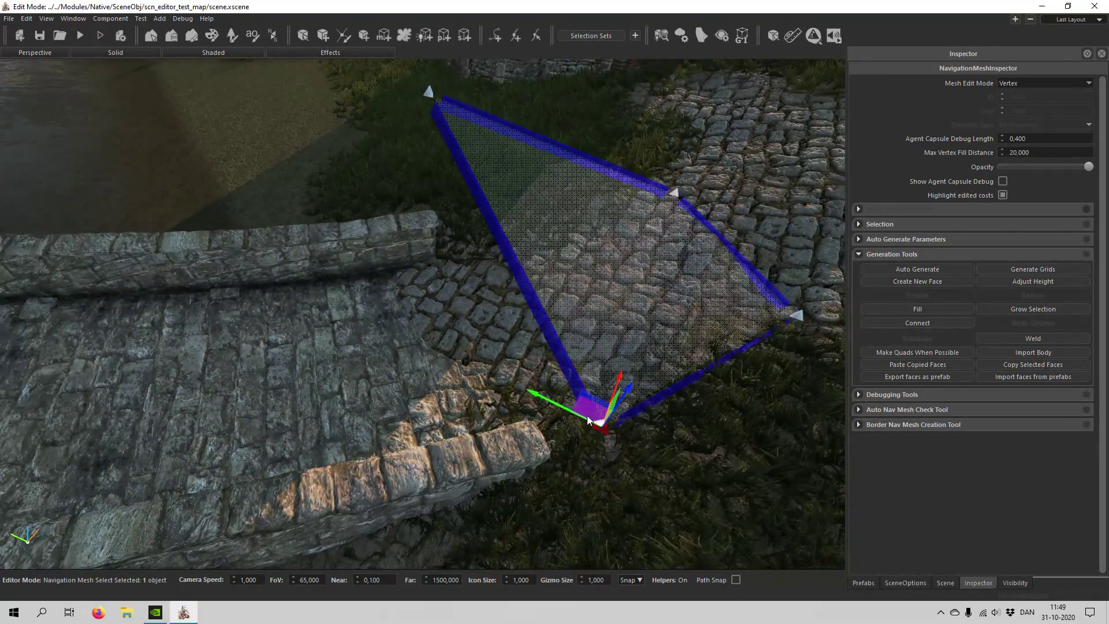
{"action": "left_click_drag", "start_coordinate": [585, 414], "coordinate": [493, 411]}
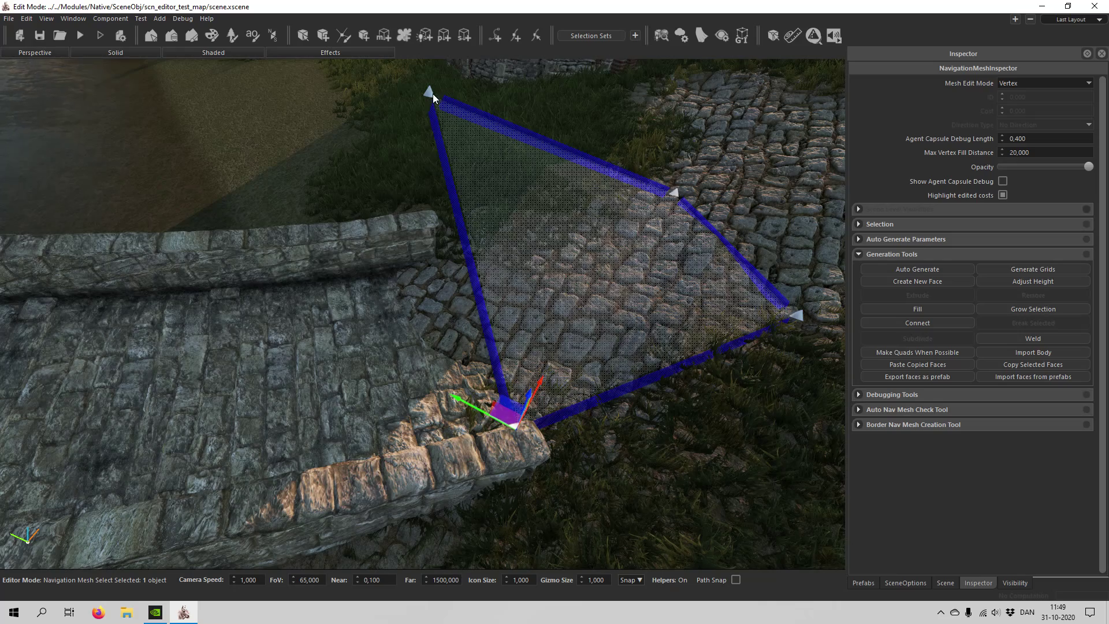
Move the remaining corner vertices so the face spans from the far bridge wall's end to both edges of the cobblestone path
{"action": "left_click", "coordinate": [428, 91]}
{"action": "left_click_drag", "start_coordinate": [427, 85], "coordinate": [413, 214]}
{"action": "middle_click_drag", "start_coordinate": [358, 310], "coordinate": [331, 317]}
{"action": "left_click_drag", "start_coordinate": [302, 379], "coordinate": [220, 461]}
{"action": "left_click", "coordinate": [353, 206]}
{"action": "left_click_drag", "start_coordinate": [345, 199], "coordinate": [284, 240]}
{"action": "left_click", "coordinate": [539, 218]}
{"action": "left_click_drag", "start_coordinate": [524, 224], "coordinate": [552, 238]}
{"action": "left_click", "coordinate": [369, 198]}
Raise the face's corner vertex at the end of the sunlit bridge wall
{"action": "scroll", "coordinate": [369, 198], "scroll_direction": "down", "scroll_amount": 3}
{"action": "middle_click_drag", "start_coordinate": [369, 198], "coordinate": [279, 342]}
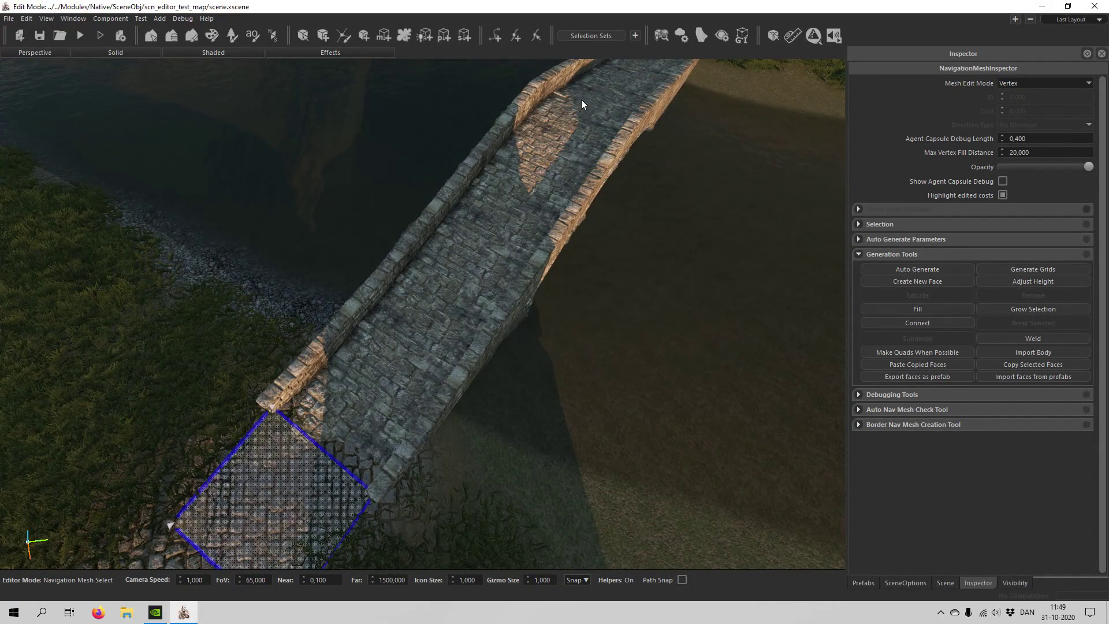
{"action": "key", "text": "s"}
{"action": "middle_click_drag", "start_coordinate": [587, 153], "coordinate": [388, 324]}
{"action": "middle_click_drag", "start_coordinate": [414, 289], "coordinate": [428, 302]}
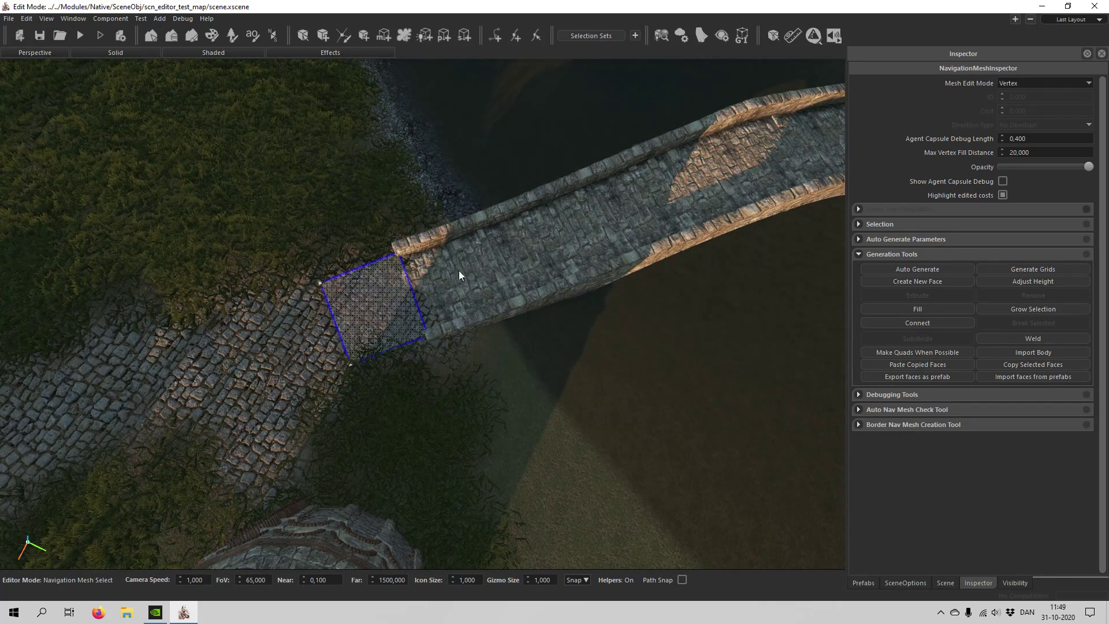
{"action": "mouse_move", "coordinate": [469, 265]}
{"action": "middle_mouse_down"}
{"action": "mouse_move", "coordinate": [549, 205]}
{"action": "mouse_move", "coordinate": [421, 243]}
{"action": "mouse_move", "coordinate": [359, 222]}
{"action": "mouse_move", "coordinate": [410, 254]}
{"action": "mouse_move", "coordinate": [479, 273]}
{"action": "middle_mouse_up"}
{"action": "key", "text": "w"}
{"action": "key", "text": "w"}
{"action": "right_click_drag", "start_coordinate": [422, 272], "coordinate": [476, 234]}
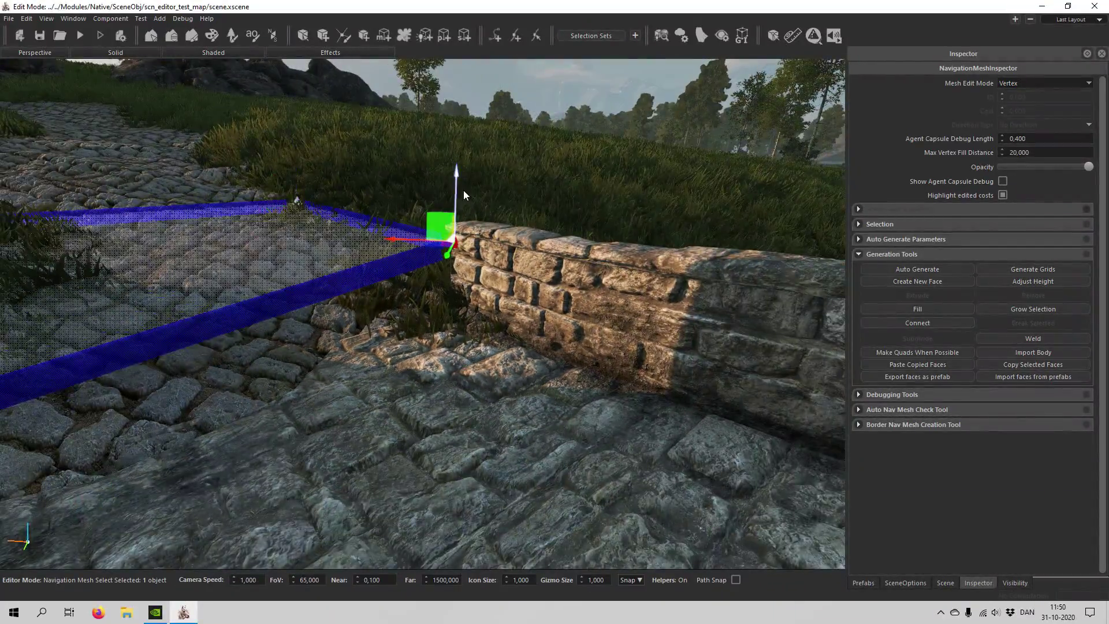
{"action": "left_click_drag", "start_coordinate": [459, 190], "coordinate": [464, 166]}
{"action": "left_click", "coordinate": [463, 166]}
Examine from several angles how the navigation mesh face fits the bridge entrance and the cobblestone path
{"action": "key", "text": "s"}
{"action": "right_click_drag", "start_coordinate": [463, 165], "coordinate": [508, 179]}
{"action": "key", "text": "w"}
{"action": "key", "text": "a"}
{"action": "key", "text": "s"}
{"action": "key", "text": "w"}
{"action": "key", "text": "a"}
{"action": "right_click_drag", "start_coordinate": [406, 306], "coordinate": [404, 313]}
{"action": "key", "text": "s"}
{"action": "right_click_drag", "start_coordinate": [410, 365], "coordinate": [450, 356]}
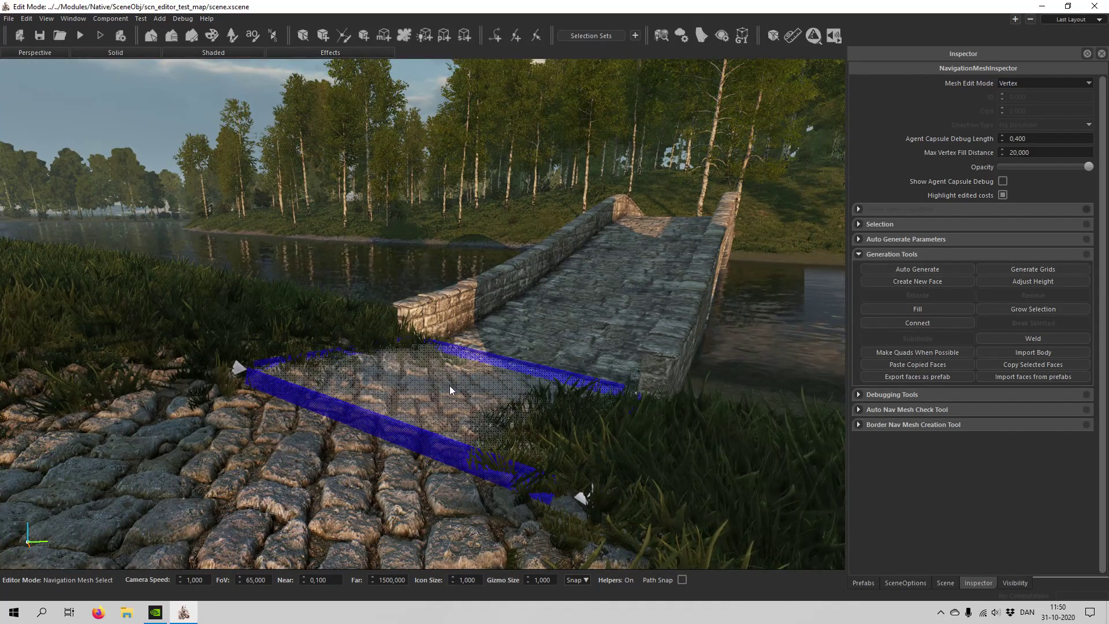
{"action": "right_click_drag", "start_coordinate": [469, 421], "coordinate": [421, 397]}
{"action": "key", "text": "w"}
{"action": "key", "text": "s"}
{"action": "key", "text": "w"}
{"action": "key", "text": "s"}
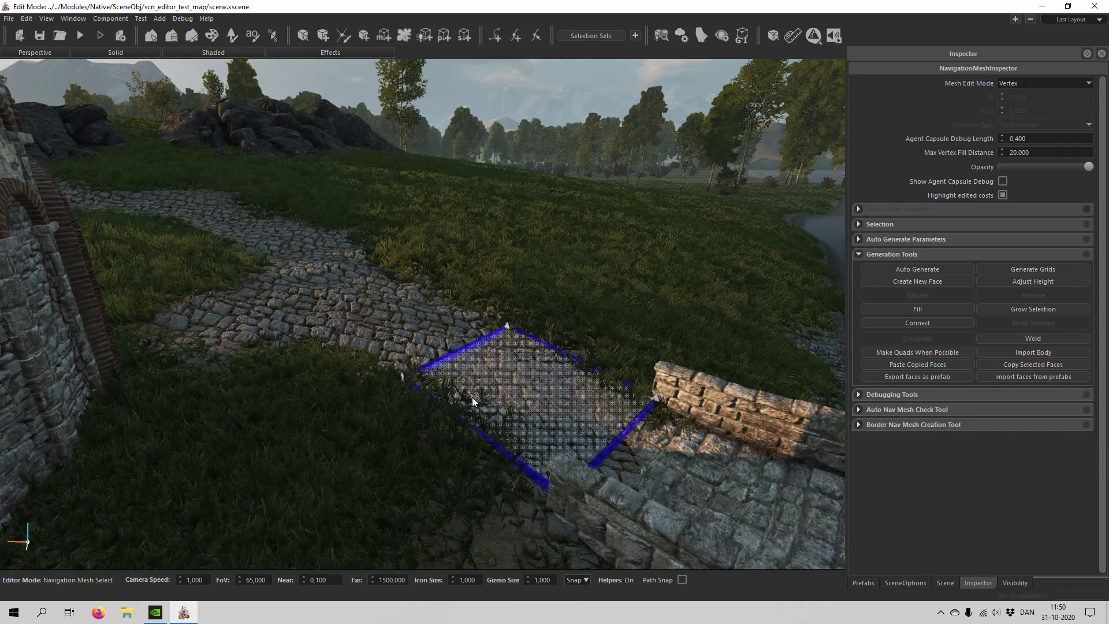
{"action": "mouse_move", "coordinate": [487, 402]}
{"action": "right_mouse_down"}
{"action": "mouse_move", "coordinate": [475, 413]}
{"action": "mouse_move", "coordinate": [515, 400]}
{"action": "mouse_move", "coordinate": [487, 402]}
{"action": "right_mouse_up"}
{"action": "key", "text": "w"}
{"action": "key", "text": "s"}
{"action": "key", "text": "w"}
{"action": "right_click_drag", "start_coordinate": [434, 332], "coordinate": [324, 335]}
{"action": "key", "text": "a"}
{"action": "key", "text": "w"}
{"action": "key", "text": "s"}
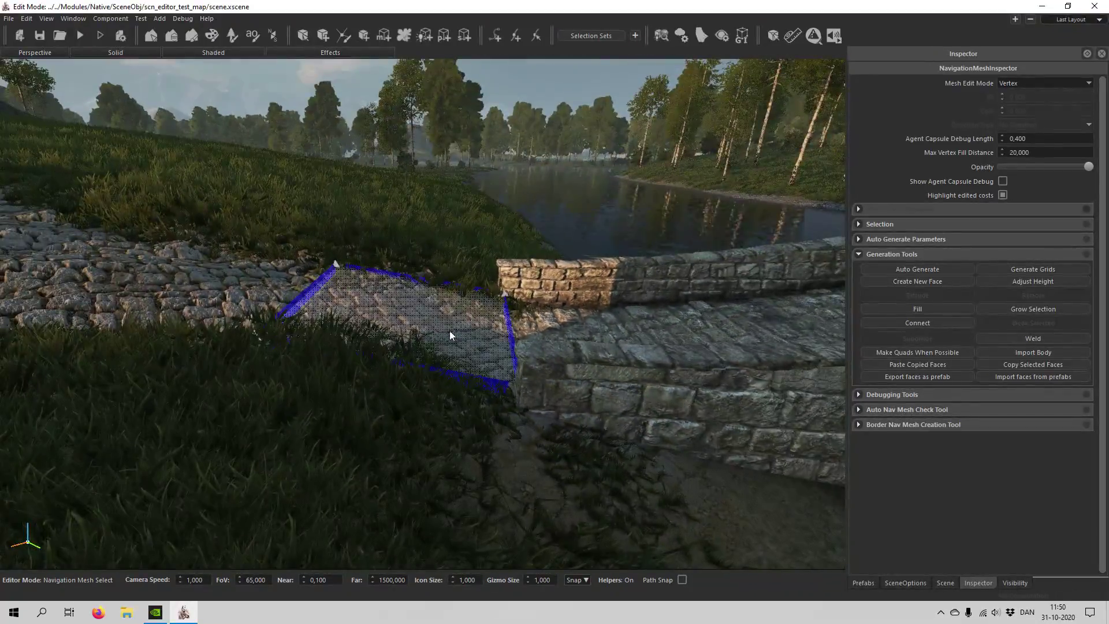
{"action": "key", "text": "w"}
{"action": "right_click_drag", "start_coordinate": [302, 220], "coordinate": [491, 323]}
{"action": "key", "text": "s"}
{"action": "key", "text": "s"}
{"action": "key", "text": "w"}
{"action": "key", "text": "s"}
{"action": "key", "text": "w"}
{"action": "key", "text": "s"}
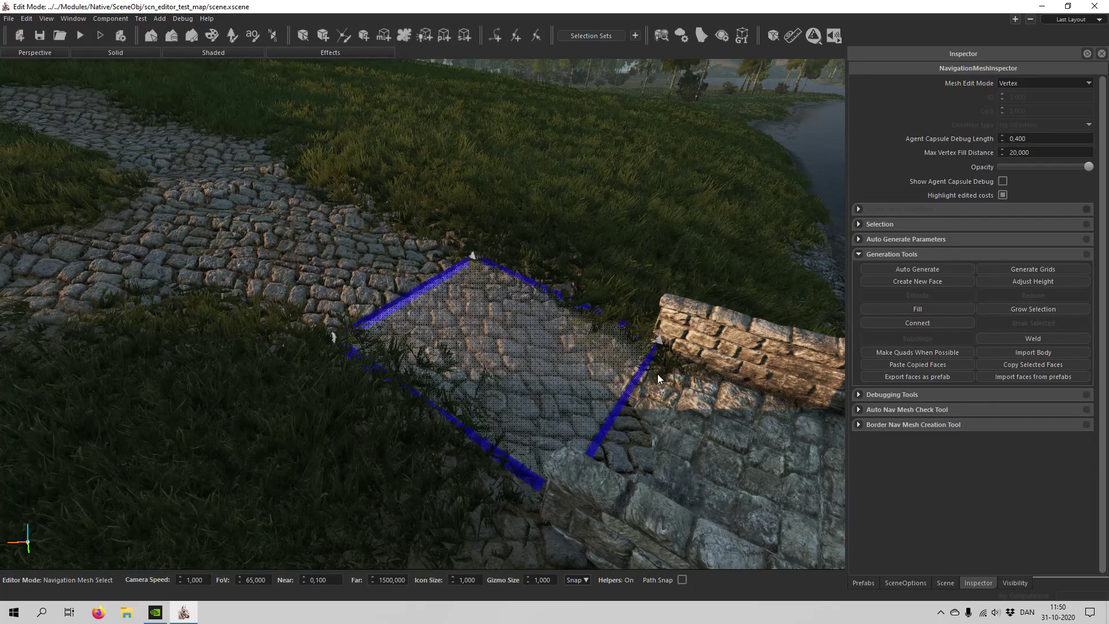
{"action": "right_click_drag", "start_coordinate": [502, 392], "coordinate": [467, 407]}
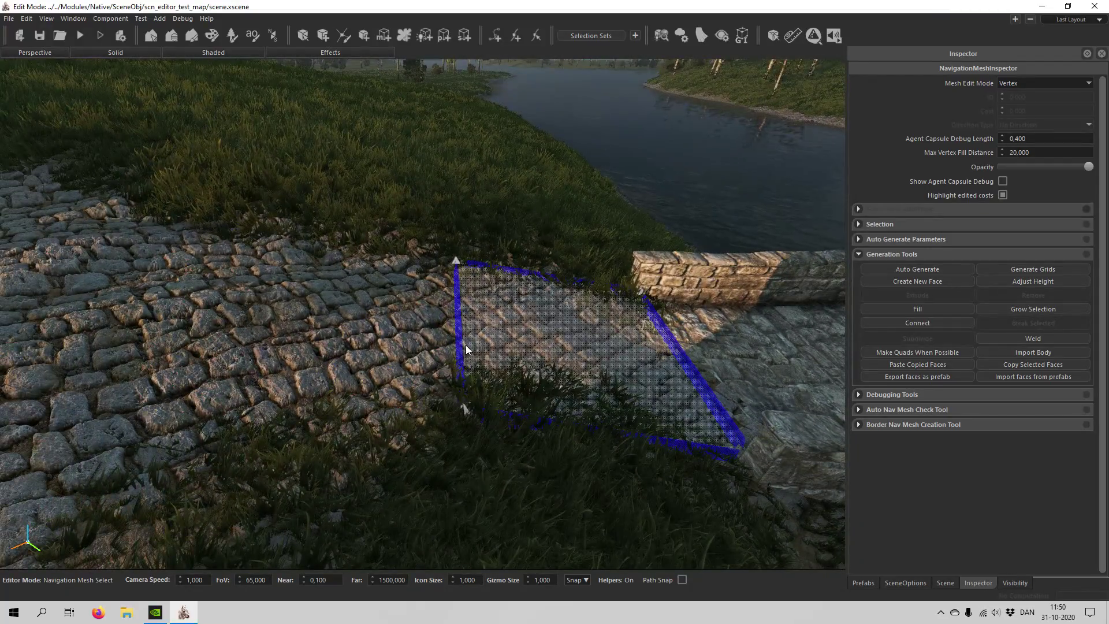
{"action": "right_click_drag", "start_coordinate": [466, 346], "coordinate": [373, 363]}
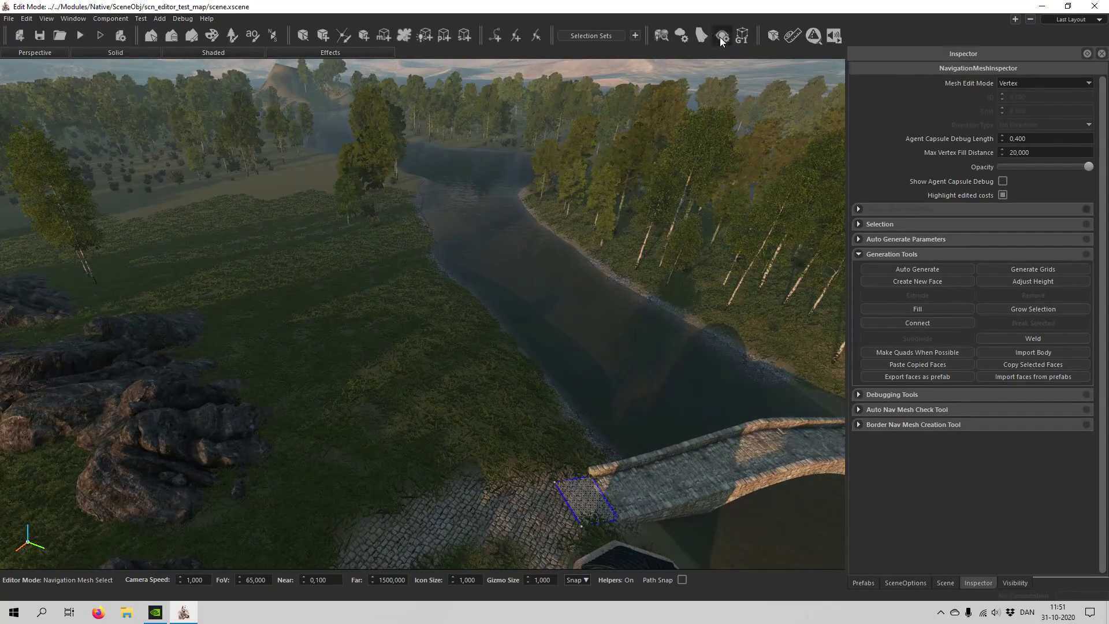
Show the scene's visibility options, try the Borders mask, and look over the area around the bridge
{"action": "left_click", "coordinate": [721, 37]}
{"action": "left_click", "coordinate": [878, 209]}
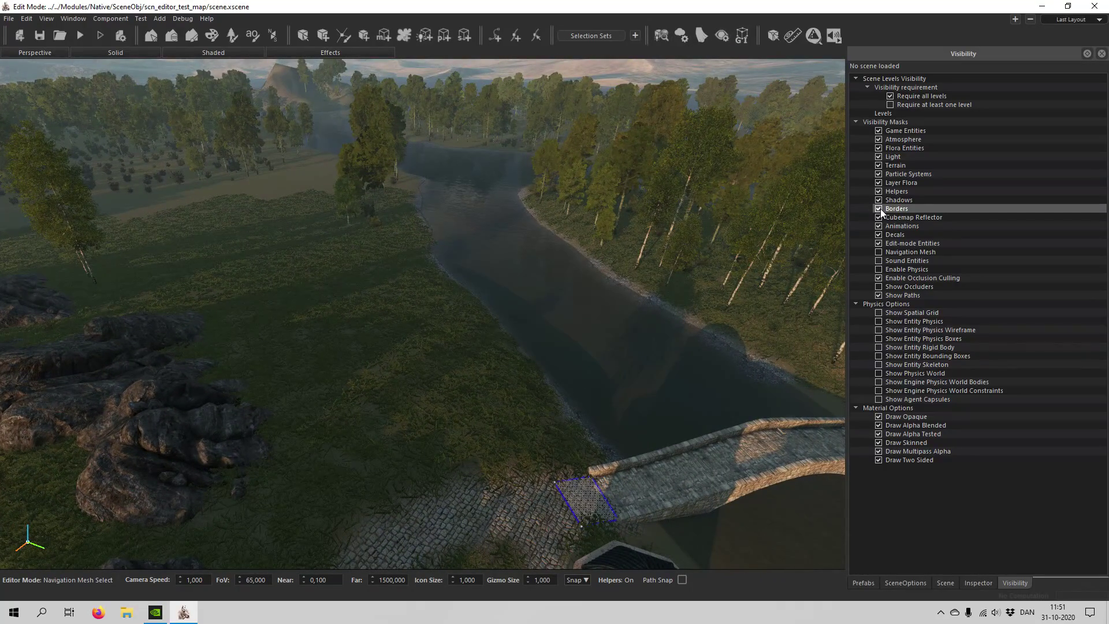
{"action": "right_click_drag", "start_coordinate": [474, 259], "coordinate": [381, 185]}
{"action": "key", "text": "w"}
{"action": "key", "text": "w"}
{"action": "right_click_drag", "start_coordinate": [498, 446], "coordinate": [504, 440]}
{"action": "key", "text": "w"}
{"action": "right_click_drag", "start_coordinate": [566, 343], "coordinate": [347, 323]}
{"action": "key", "text": "w"}
{"action": "key", "text": "w"}
{"action": "key", "text": "w"}
{"action": "key", "text": "w"}
{"action": "key", "text": "w"}
{"action": "key", "text": "s"}
{"action": "key", "text": "a"}
{"action": "key", "text": "w"}
{"action": "key", "text": "d"}
{"action": "right_click_drag", "start_coordinate": [477, 175], "coordinate": [509, 102]}
{"action": "right_click_drag", "start_coordinate": [534, 346], "coordinate": [462, 404]}
{"action": "key", "text": "w"}
{"action": "mouse_move", "coordinate": [341, 73]}
{"action": "right_mouse_down"}
{"action": "mouse_move", "coordinate": [347, 138]}
{"action": "mouse_move", "coordinate": [345, 73]}
{"action": "right_mouse_up"}
{"action": "key", "text": "s"}
In Edge mode, extrude the face's path-side edge and pull the new edge along the cobblestones away from the bridge
{"action": "left_click", "coordinate": [279, 41]}
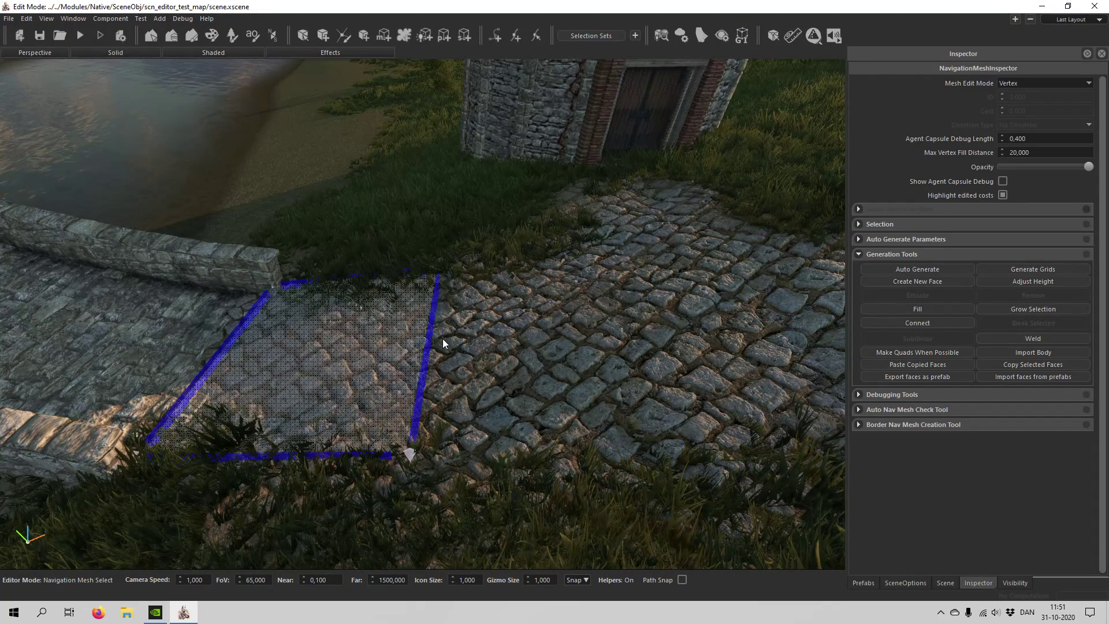
{"action": "left_click", "coordinate": [430, 342]}
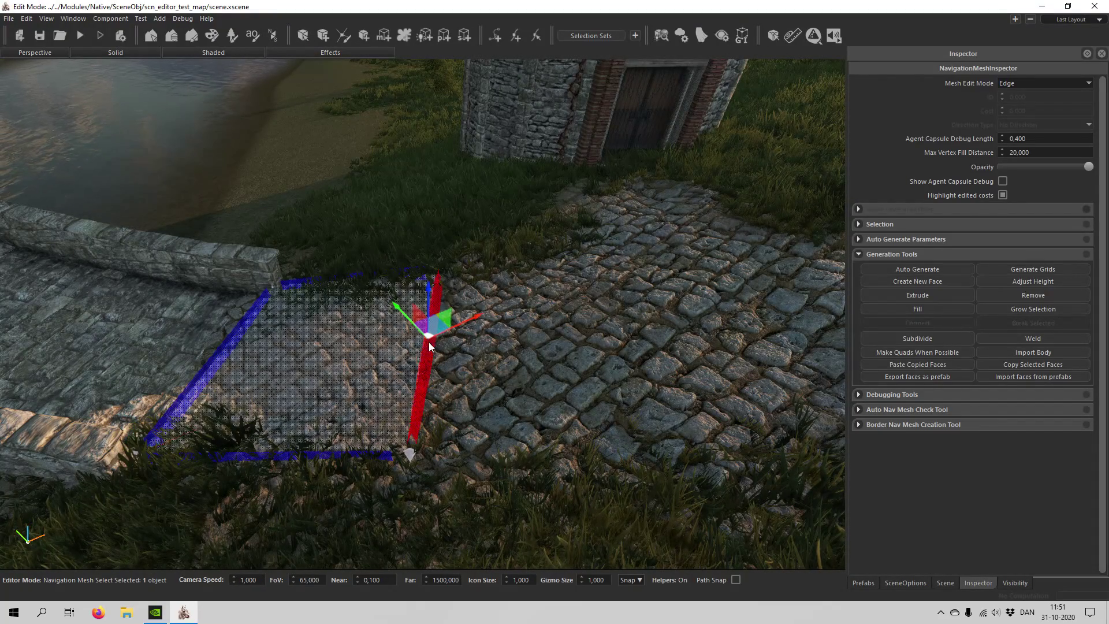
{"action": "left_click", "coordinate": [913, 296]}
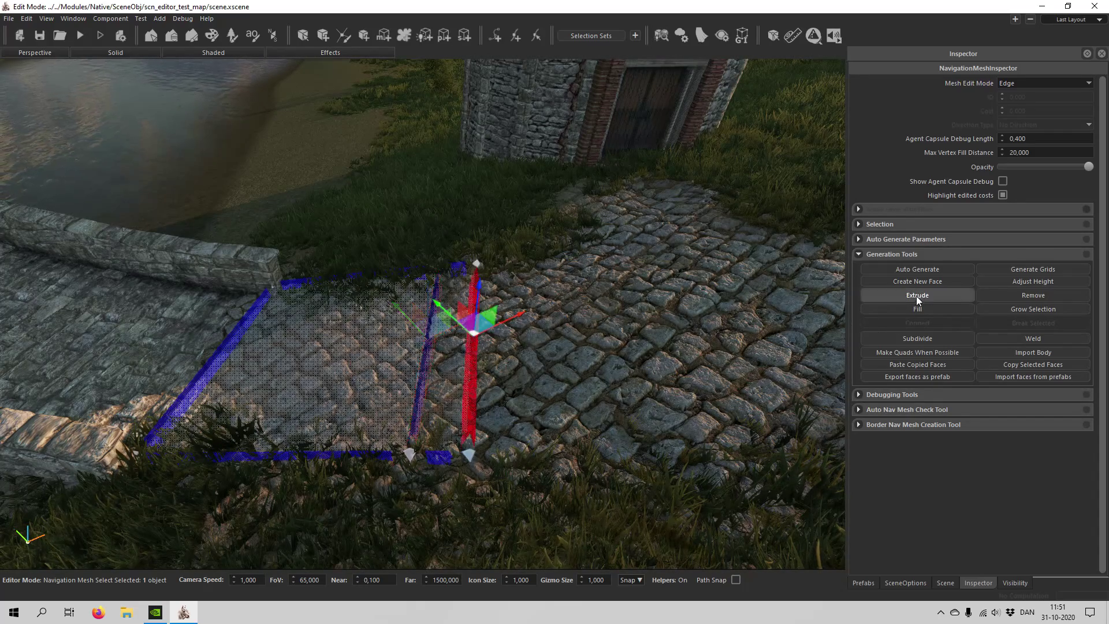
{"action": "left_click_drag", "start_coordinate": [483, 325], "coordinate": [632, 269]}
Extrude the outer edge again and pull it past the side path leading to the tower door
{"action": "left_click", "coordinate": [900, 299]}
{"action": "key", "text": "d"}
{"action": "key", "text": "s"}
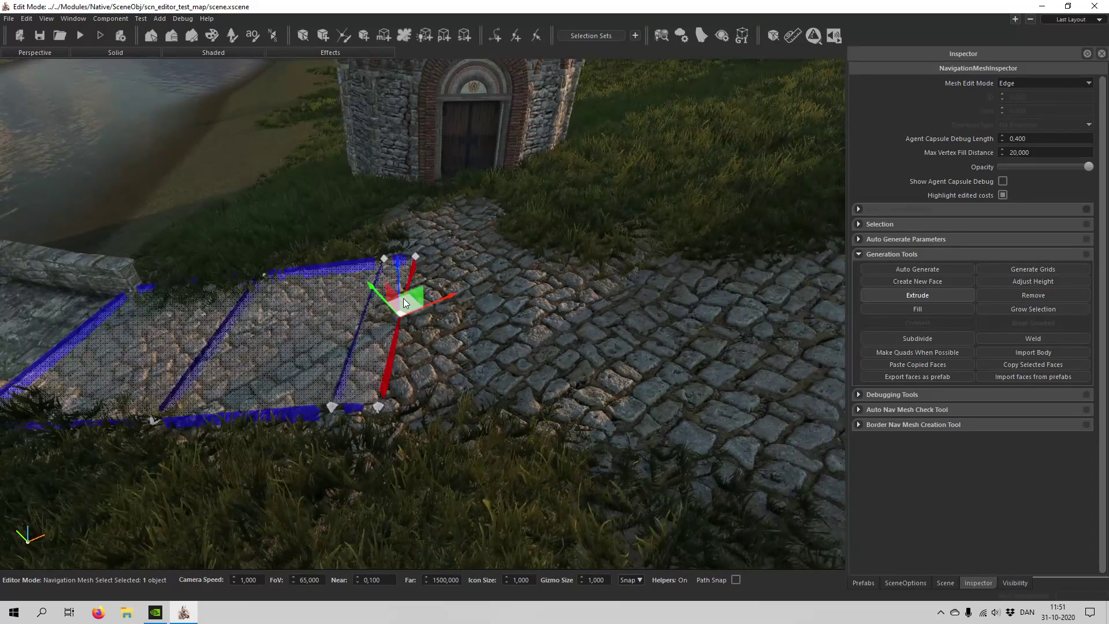
{"action": "left_click_drag", "start_coordinate": [404, 300], "coordinate": [533, 254]}
In Vertex mode, reposition the two grass-side vertices of the newest face at the start of the tower's side path
{"action": "key", "text": "1"}
{"action": "left_click", "coordinate": [525, 241]}
{"action": "left_click_drag", "start_coordinate": [527, 236], "coordinate": [514, 251]}
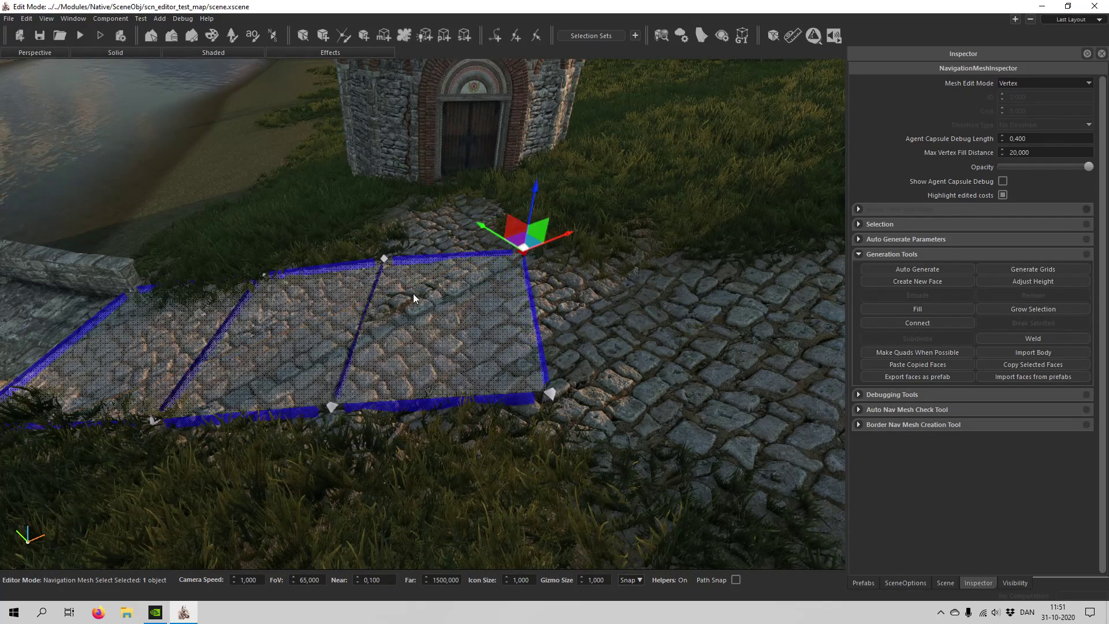
{"action": "left_click", "coordinate": [392, 264]}
{"action": "left_click", "coordinate": [566, 367]}
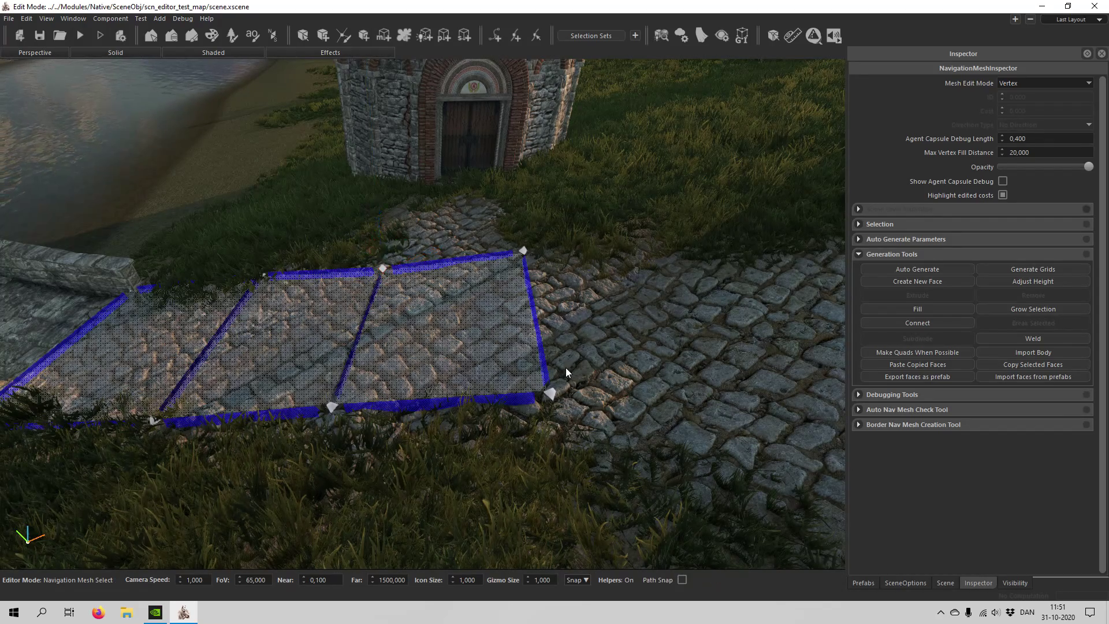
In Edge mode, extrude the edge facing the tower and pull it along the side path to the door
{"action": "key", "text": "2"}
{"action": "left_click", "coordinate": [459, 267]}
{"action": "key", "text": "w"}
{"action": "right_click_drag", "start_coordinate": [459, 271], "coordinate": [462, 324]}
{"action": "right_click_drag", "start_coordinate": [816, 297], "coordinate": [825, 294]}
{"action": "key", "text": "s"}
{"action": "left_click", "coordinate": [903, 295]}
{"action": "mouse_move", "coordinate": [474, 301]}
{"action": "right_mouse_down"}
{"action": "mouse_move", "coordinate": [509, 322]}
{"action": "mouse_move", "coordinate": [480, 320]}
{"action": "right_mouse_up"}
{"action": "key", "text": "w"}
{"action": "left_click_drag", "start_coordinate": [537, 327], "coordinate": [255, 264]}
{"action": "left_click", "coordinate": [456, 177]}
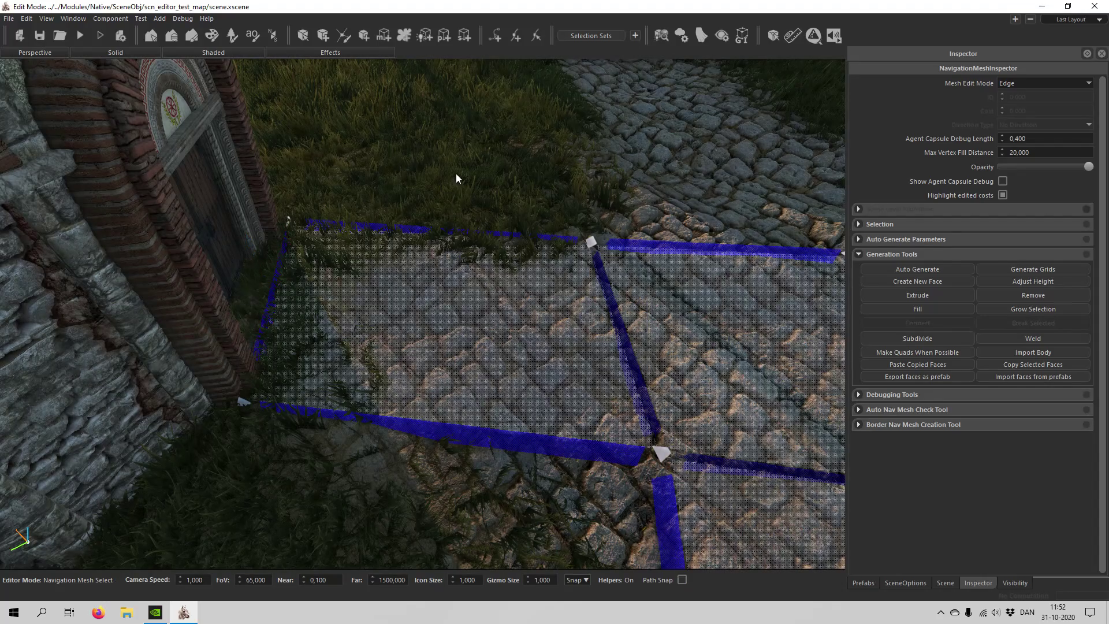
Extrude the main path's outer edge and pull the new edge farther along the cobblestones
{"action": "left_click", "coordinate": [701, 245]}
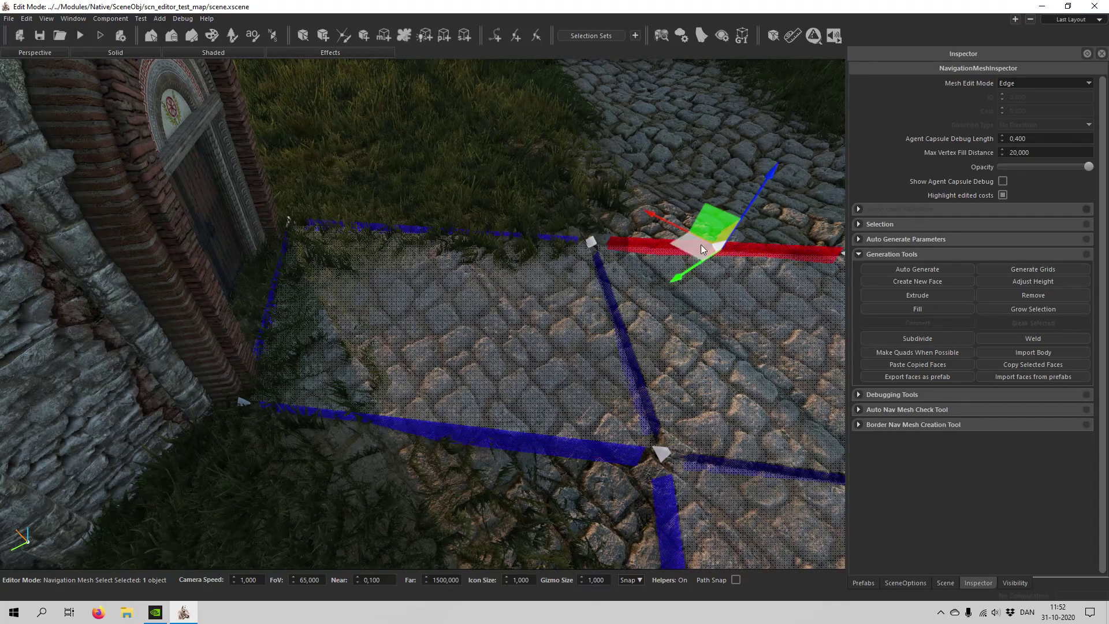
{"action": "left_click", "coordinate": [935, 297]}
{"action": "key", "text": "d"}
{"action": "right_click_drag", "start_coordinate": [647, 298], "coordinate": [626, 296]}
{"action": "right_click_drag", "start_coordinate": [514, 306], "coordinate": [515, 309]}
{"action": "left_click_drag", "start_coordinate": [393, 265], "coordinate": [579, 332]}
In Vertex mode, adjust the heights of the newest face's two end vertices to follow the cobblestones
{"action": "key", "text": "1"}
{"action": "left_click", "coordinate": [538, 238]}
{"action": "left_click_drag", "start_coordinate": [553, 206], "coordinate": [553, 199]}
{"action": "left_click", "coordinate": [500, 412]}
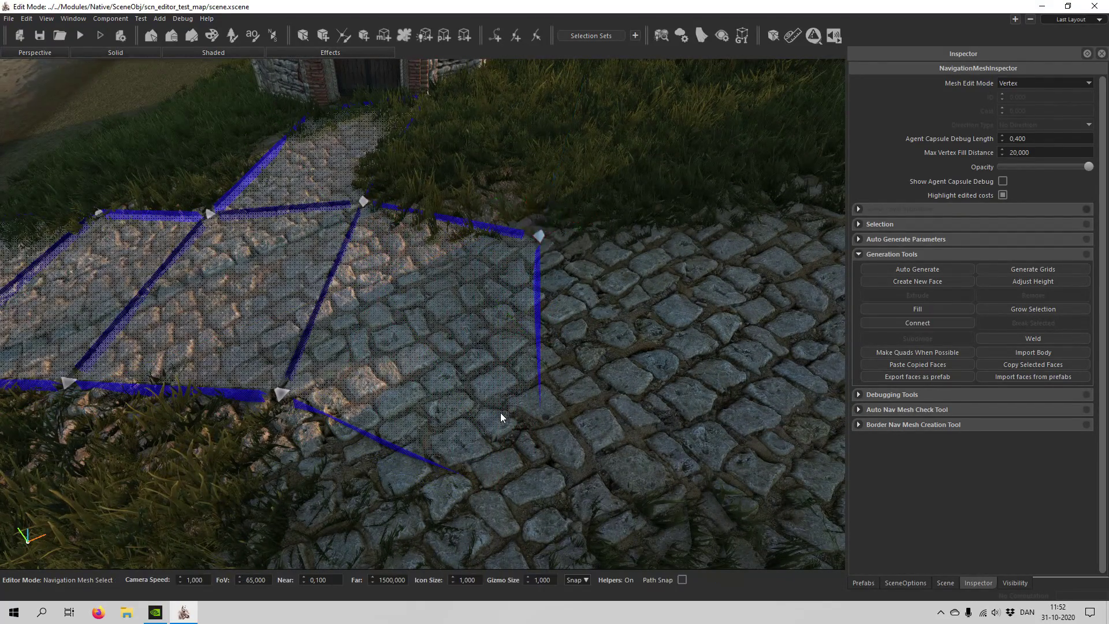
{"action": "right_click_drag", "start_coordinate": [500, 413], "coordinate": [428, 362]}
{"action": "left_click", "coordinate": [501, 409]}
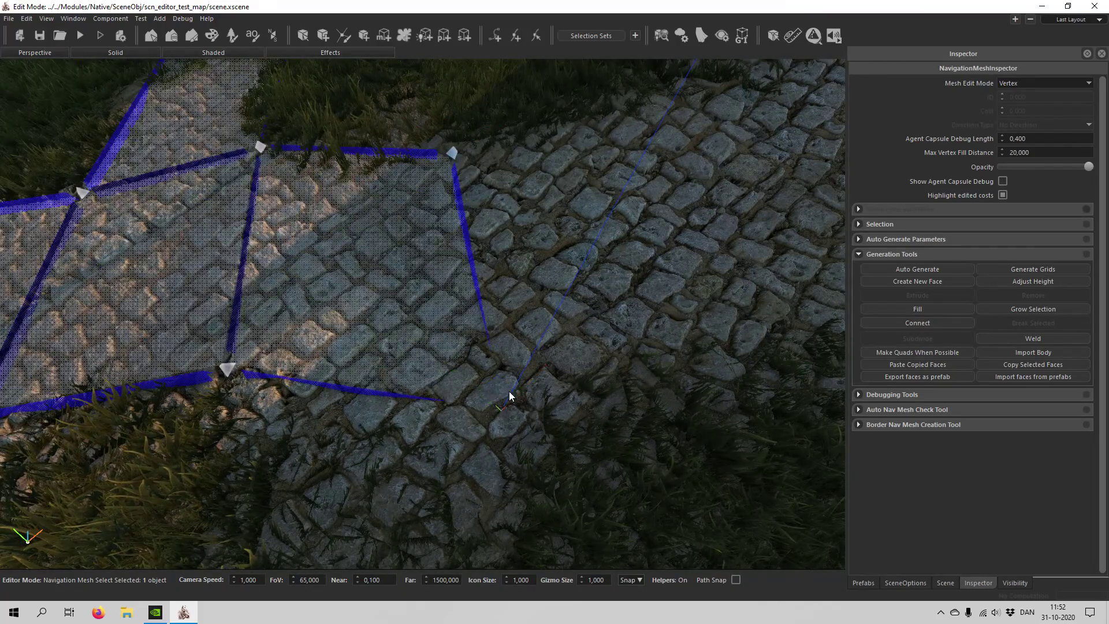
{"action": "left_click_drag", "start_coordinate": [509, 383], "coordinate": [508, 383]}
{"action": "left_click", "coordinate": [595, 300]}
In Edge mode, extrude the mesh's end edge and pull it along the path as another face
{"action": "key", "text": "s"}
{"action": "mouse_move", "coordinate": [595, 300]}
{"action": "right_mouse_down"}
{"action": "mouse_move", "coordinate": [520, 254]}
{"action": "mouse_move", "coordinate": [610, 306]}
{"action": "mouse_move", "coordinate": [607, 280]}
{"action": "mouse_move", "coordinate": [590, 289]}
{"action": "right_mouse_up"}
{"action": "key", "text": "w"}
{"action": "key", "text": "s"}
{"action": "key", "text": "w"}
{"action": "right_click_drag", "start_coordinate": [575, 335], "coordinate": [592, 378]}
{"action": "key", "text": "s"}
{"action": "key", "text": "2"}
{"action": "left_click", "coordinate": [404, 432]}
{"action": "key", "text": "w"}
{"action": "left_click", "coordinate": [896, 296]}
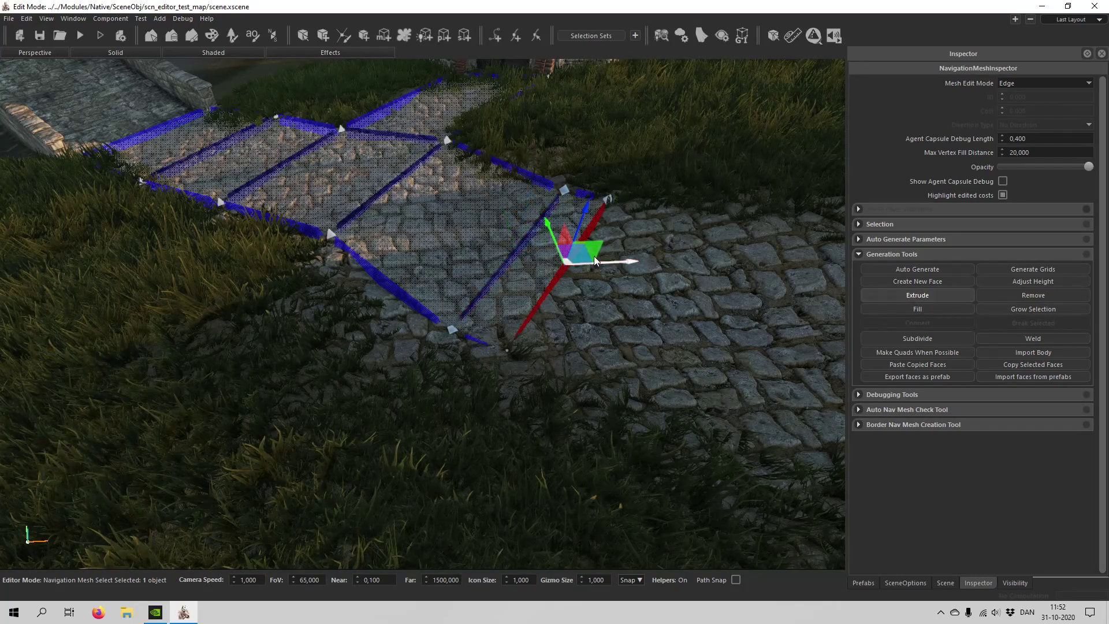
{"action": "left_click_drag", "start_coordinate": [594, 255], "coordinate": [731, 295]}
Reposition the newest face's end, moving its near corner vertex to the path's grass edge in Vertex mode
{"action": "left_click_drag", "start_coordinate": [771, 248], "coordinate": [755, 232]}
{"action": "key", "text": "f"}
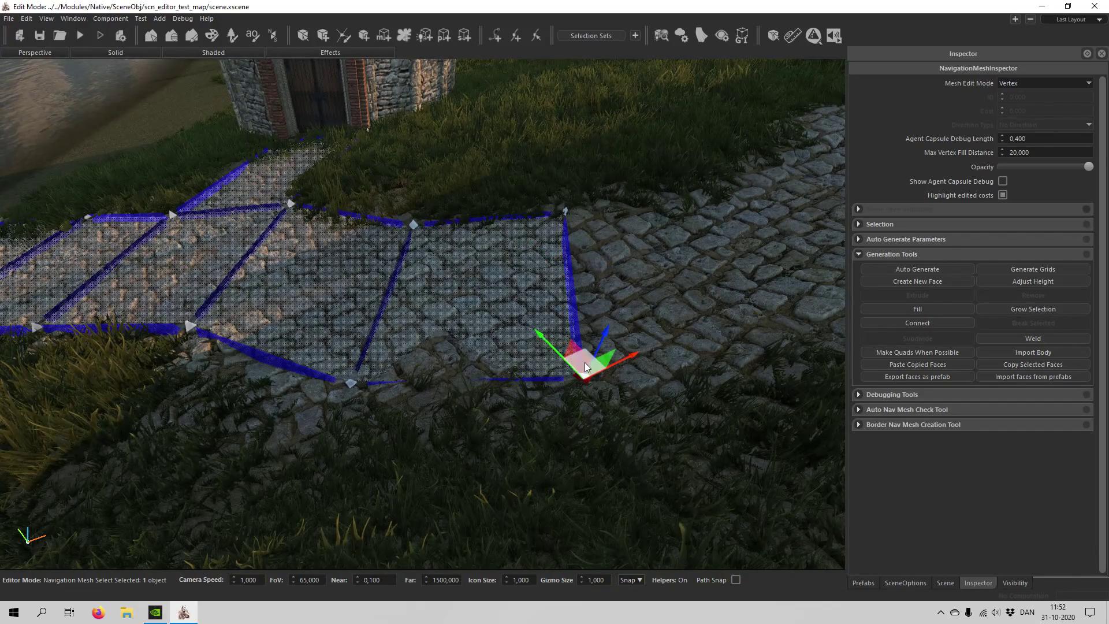
{"action": "left_click_drag", "start_coordinate": [585, 362], "coordinate": [529, 367]}
{"action": "left_click", "coordinate": [628, 320]}
Fill the grassy gap beside the tower door with a triangular face between the door-corner vertex and two main-path vertices
{"action": "right_click_drag", "start_coordinate": [627, 321], "coordinate": [370, 357]}
{"action": "key", "text": "w"}
{"action": "key", "text": "w"}
{"action": "key", "text": "w"}
{"action": "key", "text": "w"}
{"action": "right_click_drag", "start_coordinate": [529, 353], "coordinate": [529, 352]}
{"action": "right_click_drag", "start_coordinate": [637, 304], "coordinate": [637, 305]}
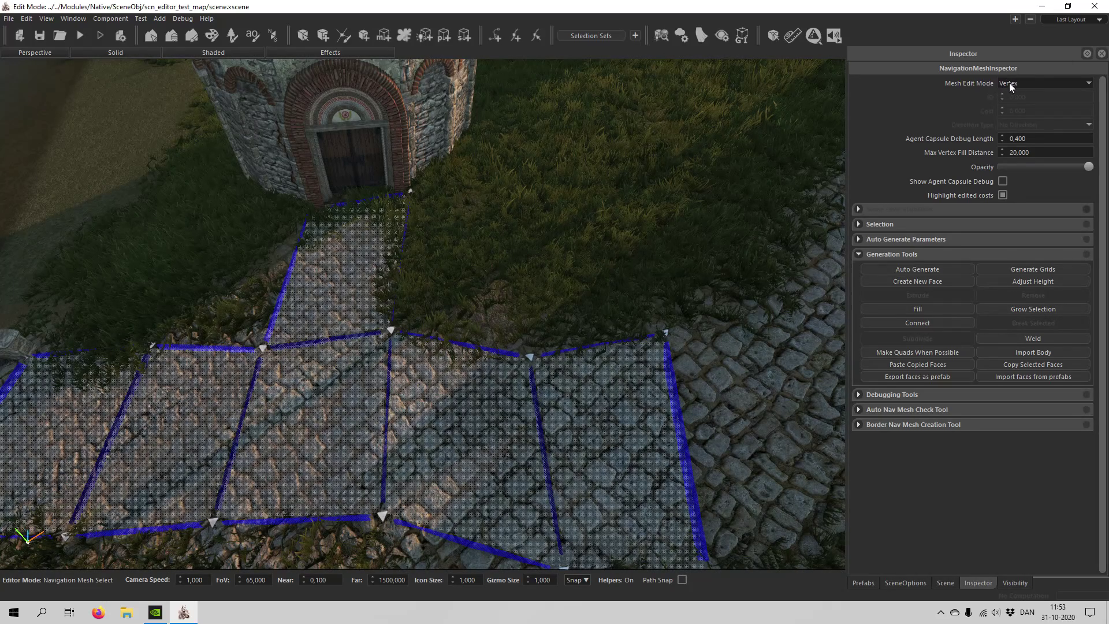
{"action": "left_click", "coordinate": [391, 331]}
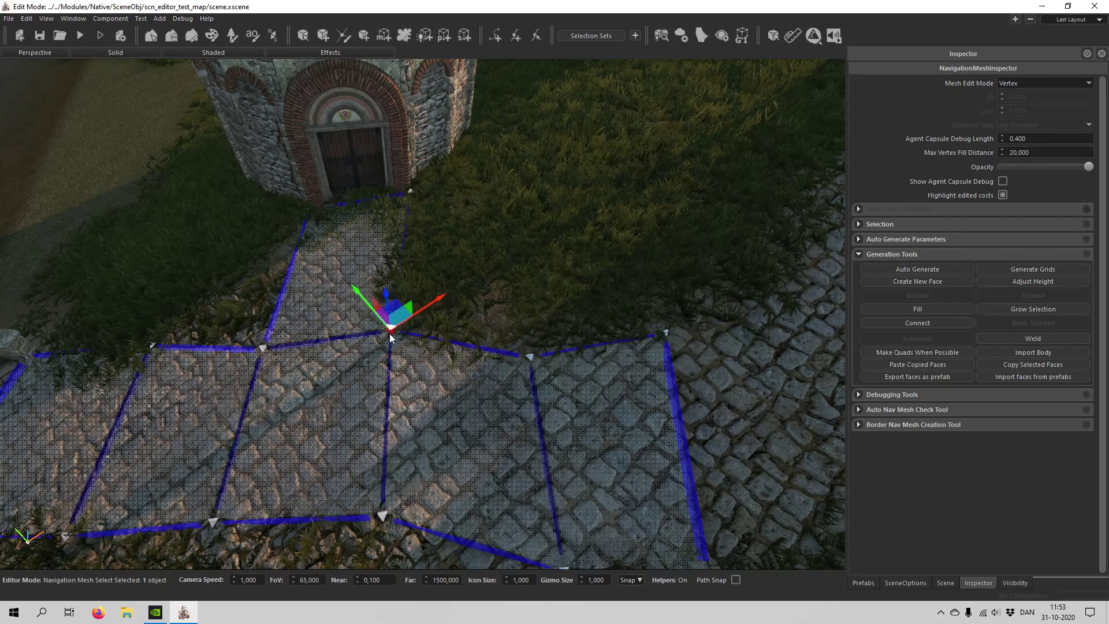
{"action": "left_click", "coordinate": [414, 195], "text": "ctrl"}
{"action": "left_click", "coordinate": [529, 354], "text": "ctrl"}
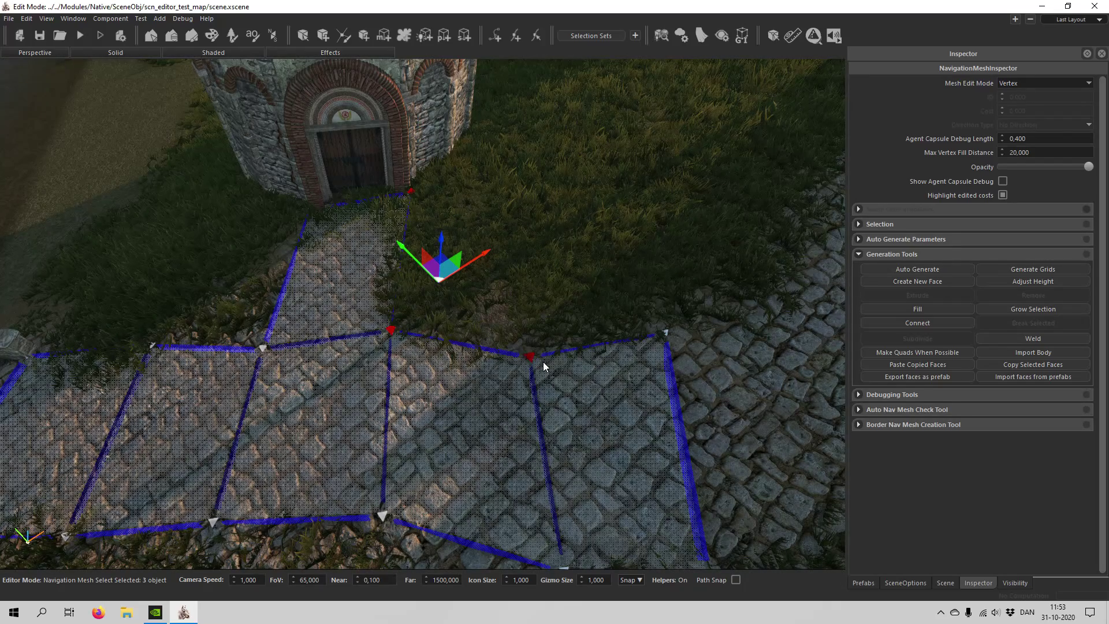
{"action": "left_click", "coordinate": [916, 308]}
{"action": "left_click", "coordinate": [557, 276]}
{"action": "middle_click_drag", "start_coordinate": [557, 276], "coordinate": [517, 335]}
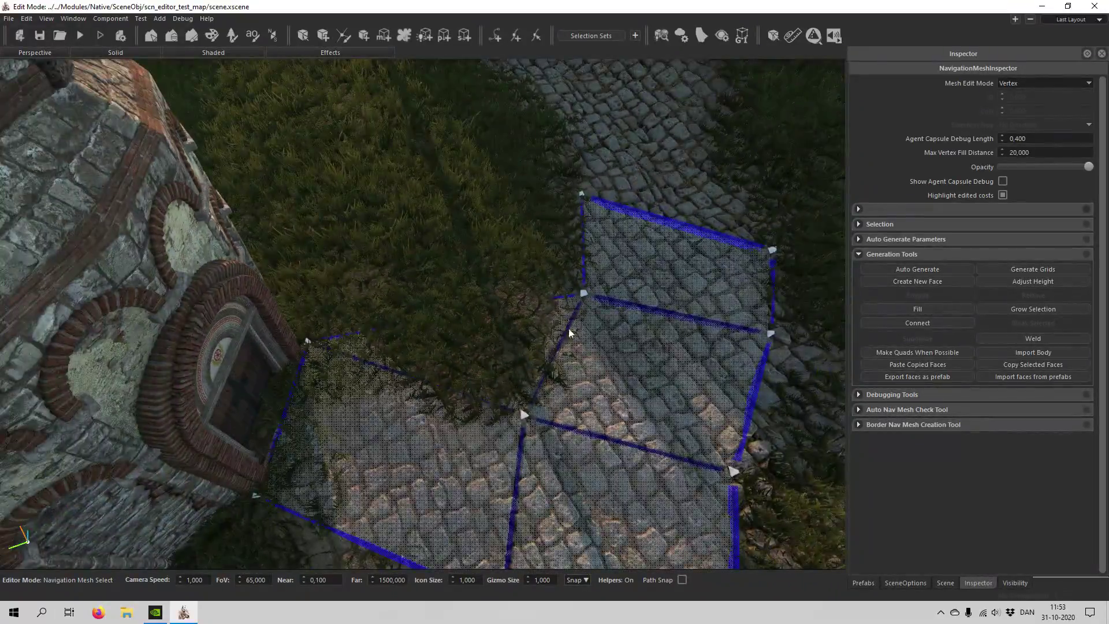
Raise the filled triangle's corner vertex beside the tower door
{"action": "right_click_drag", "start_coordinate": [575, 325], "coordinate": [351, 335]}
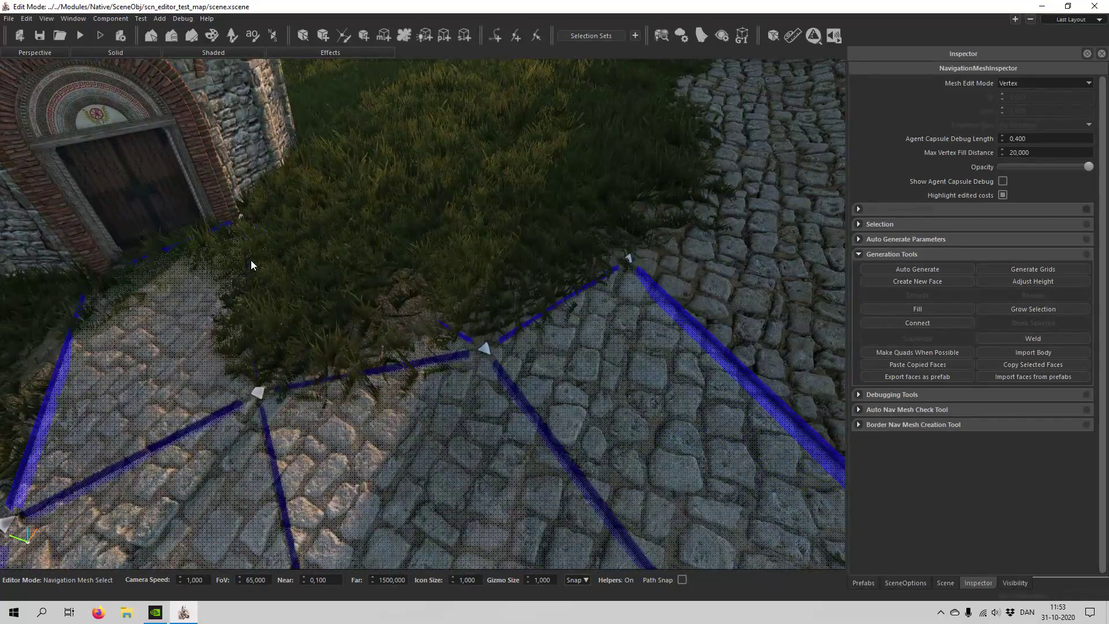
{"action": "right_click_drag", "start_coordinate": [460, 347], "coordinate": [461, 303]}
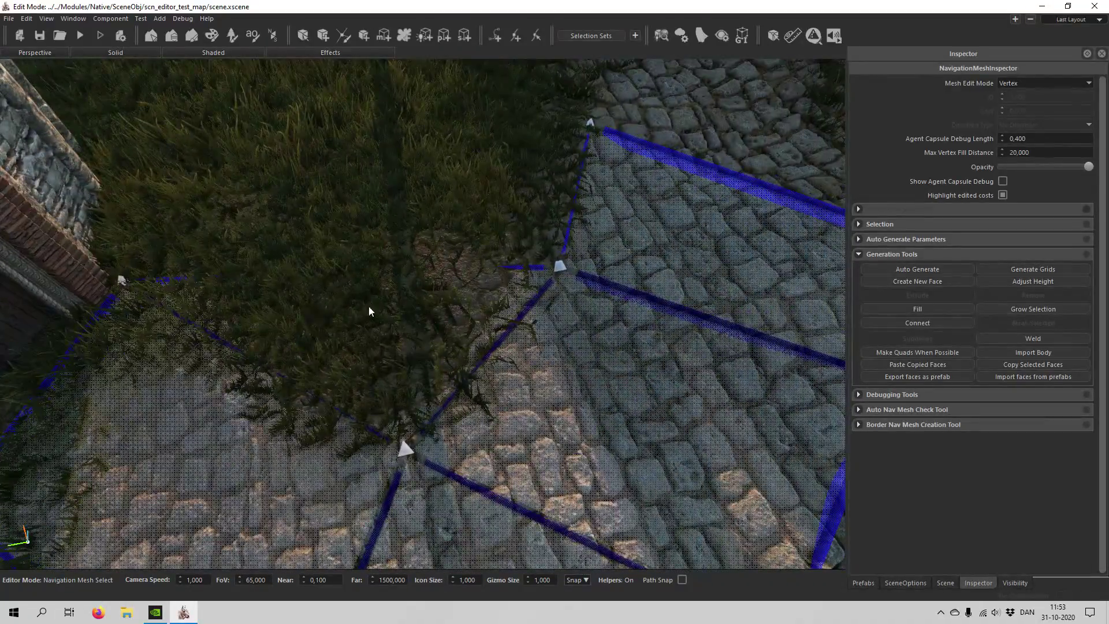
{"action": "left_click", "coordinate": [407, 434]}
{"action": "right_click_drag", "start_coordinate": [432, 438], "coordinate": [450, 421]}
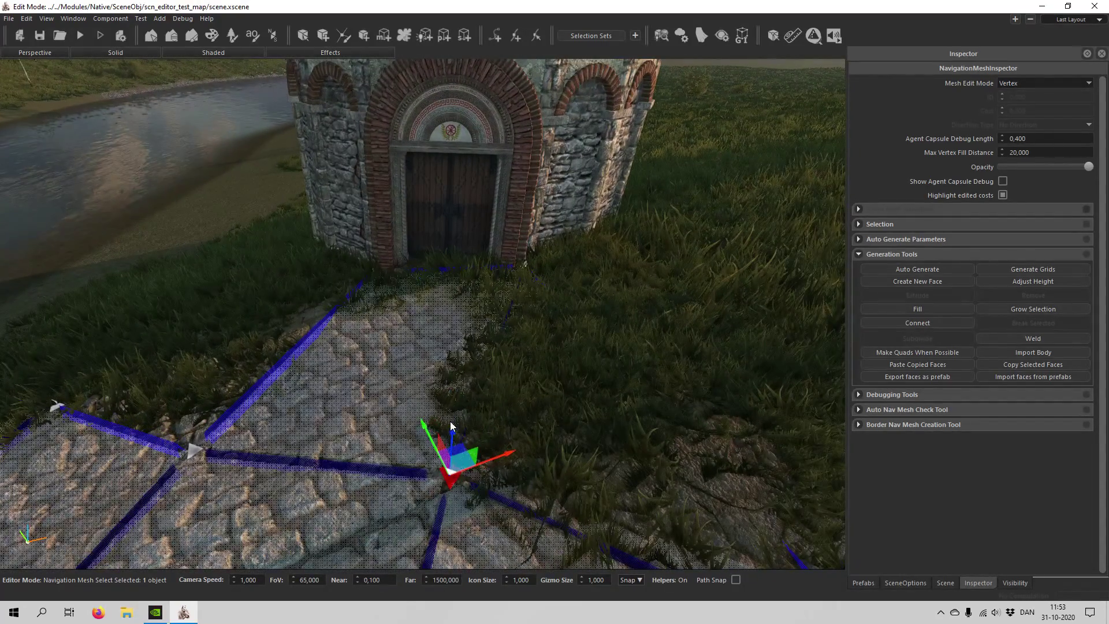
{"action": "left_click", "coordinate": [529, 268]}
{"action": "left_click_drag", "start_coordinate": [532, 223], "coordinate": [532, 216]}
{"action": "left_click", "coordinate": [673, 386]}
Move the main-path vertex at the far corner of the filled triangle in toward the grass beside the tower door
{"action": "right_click_drag", "start_coordinate": [674, 386], "coordinate": [751, 410]}
{"action": "right_click_drag", "start_coordinate": [636, 347], "coordinate": [625, 379]}
{"action": "left_click", "coordinate": [625, 377]}
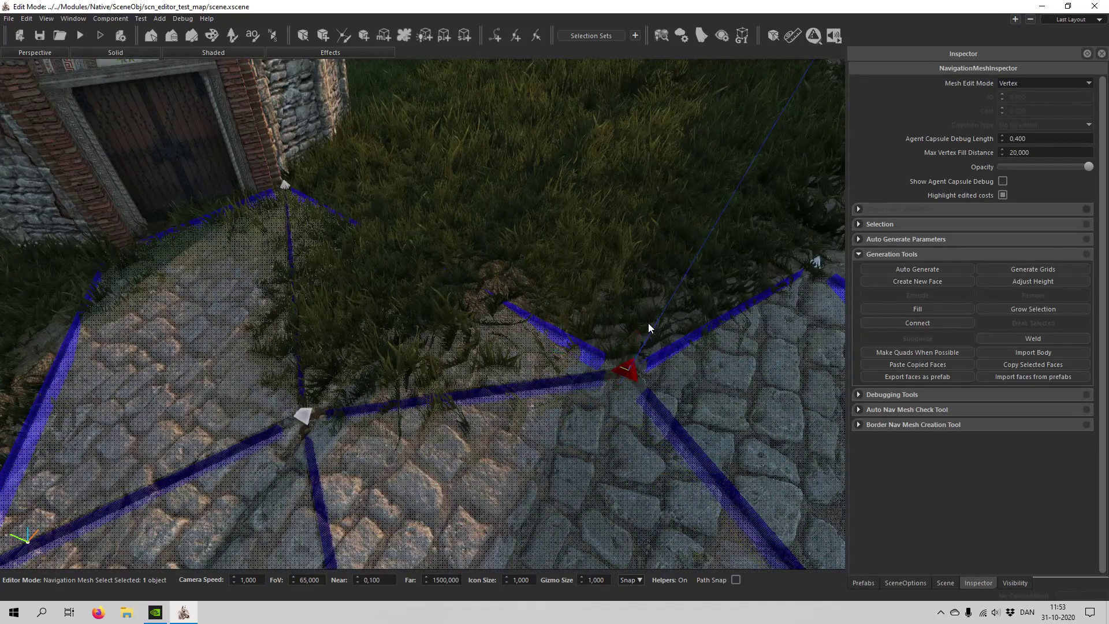
{"action": "left_click_drag", "start_coordinate": [625, 347], "coordinate": [556, 310]}
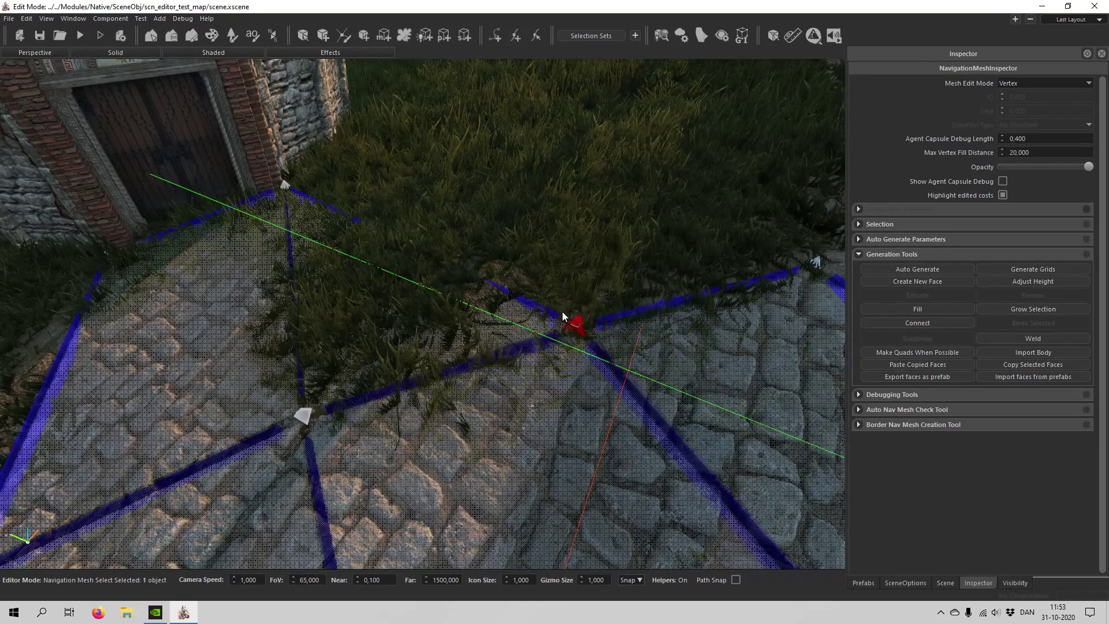
{"action": "left_click", "coordinate": [451, 248]}
Subdivide the filled triangle's outer grass-side edge in Edge mode
{"action": "right_click_drag", "start_coordinate": [451, 248], "coordinate": [419, 281]}
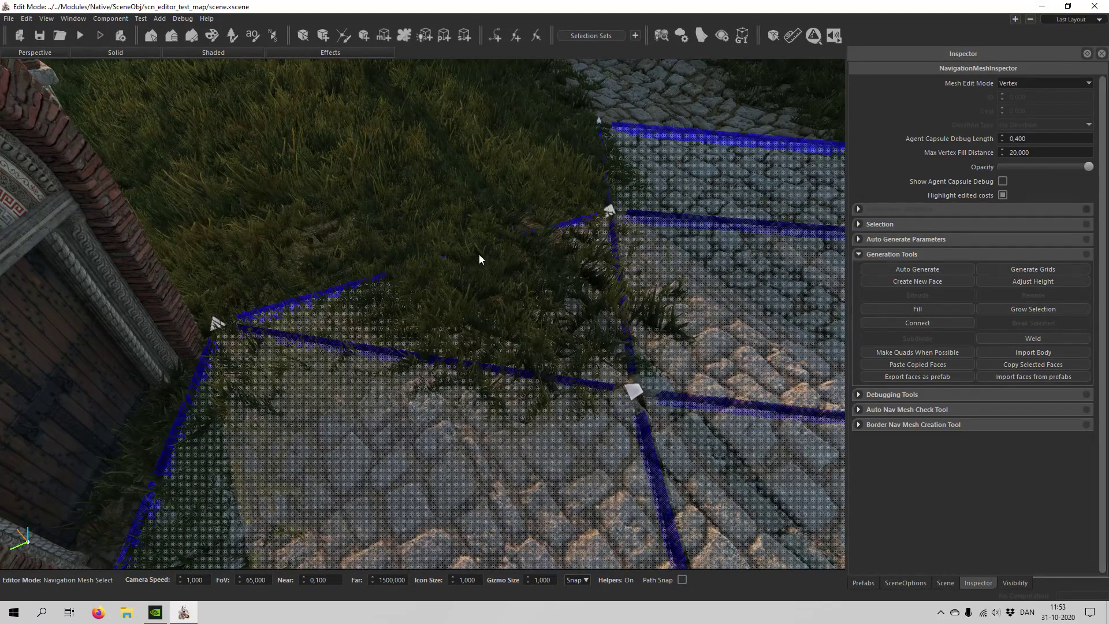
{"action": "key", "text": "2"}
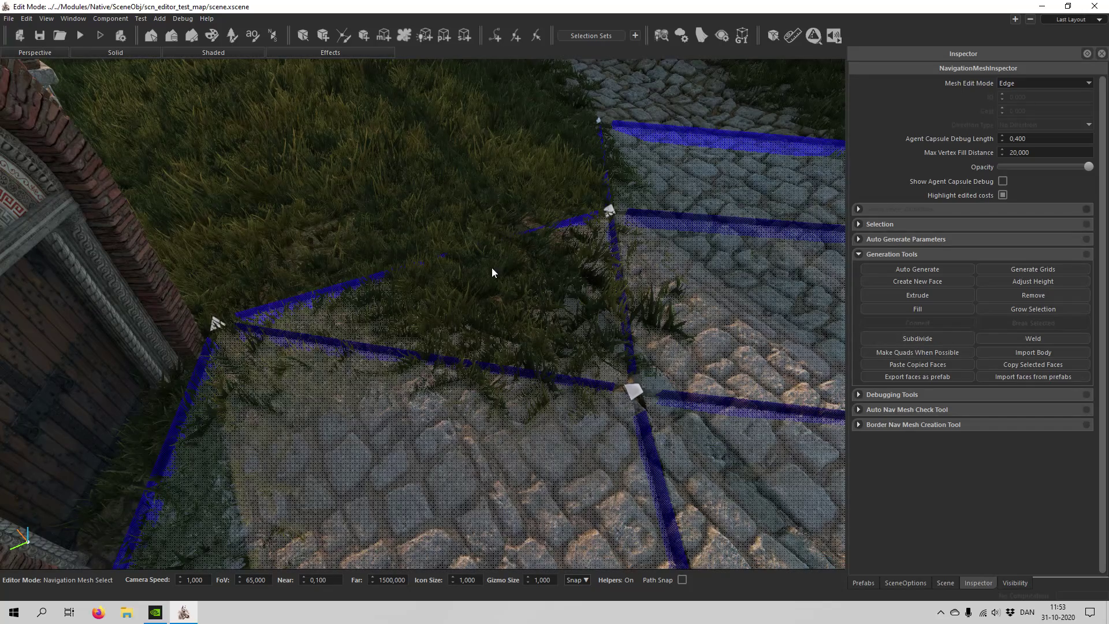
{"action": "left_click", "coordinate": [463, 262]}
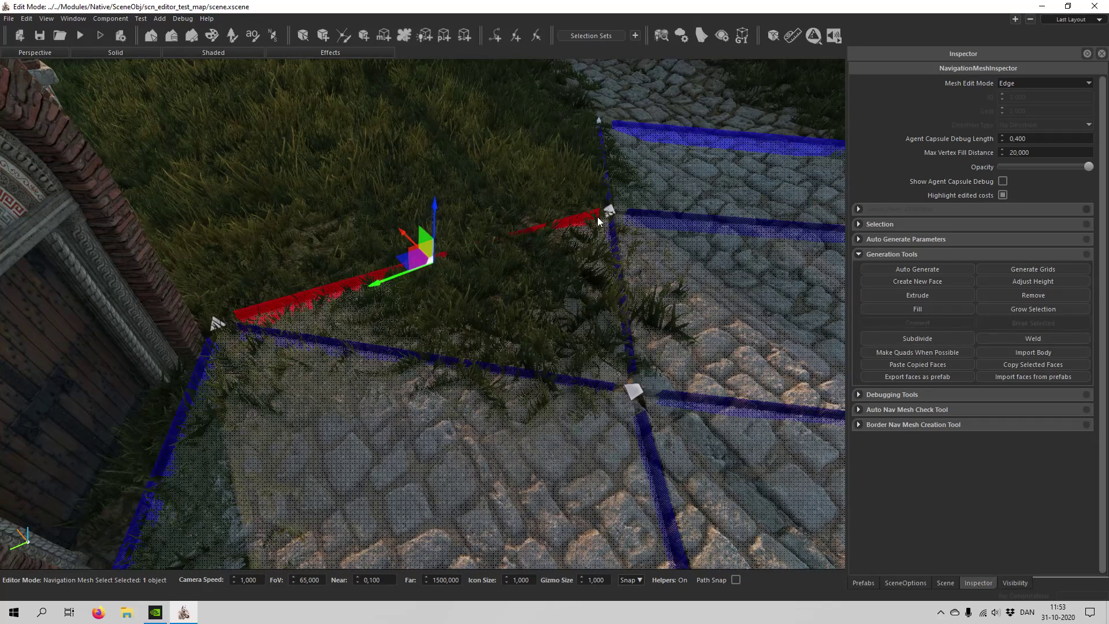
{"action": "left_click", "coordinate": [910, 342]}
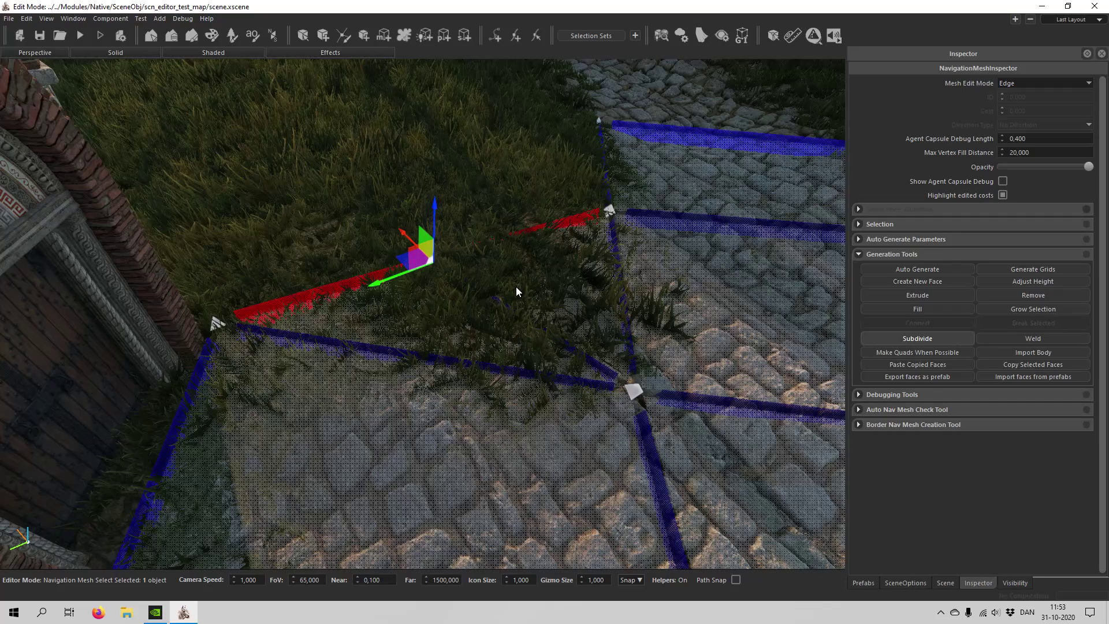
Raise the subdivided edge's midpoint vertex slightly and shift it along the grass in Vertex mode
{"action": "key", "text": "1"}
{"action": "left_click", "coordinate": [435, 262]}
{"action": "left_click_drag", "start_coordinate": [436, 217], "coordinate": [438, 207]}
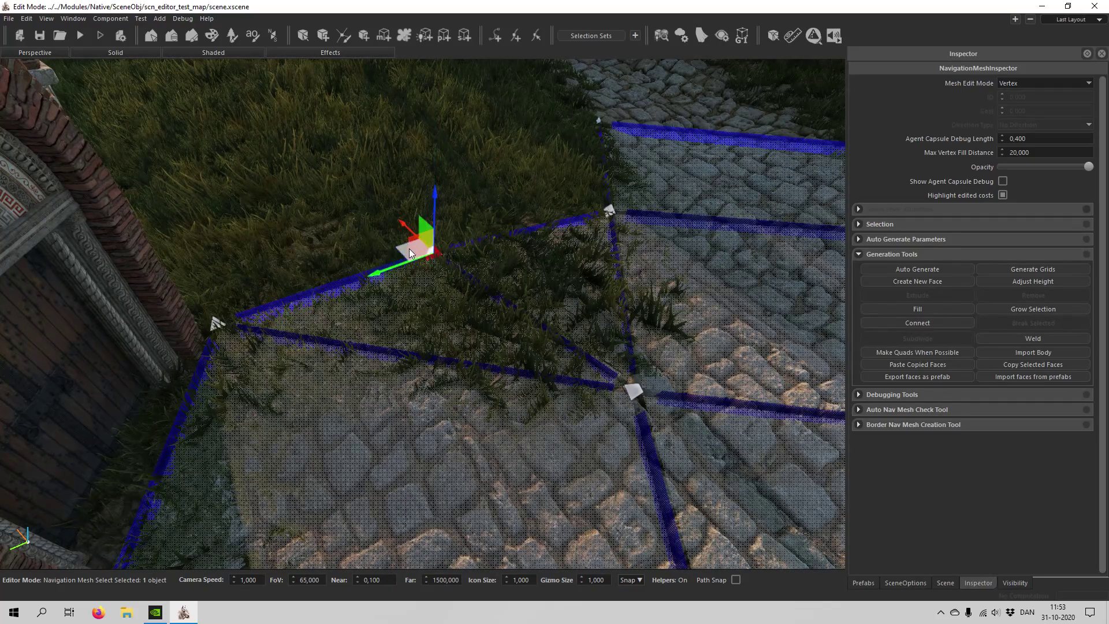
{"action": "left_click_drag", "start_coordinate": [414, 249], "coordinate": [449, 244]}
{"action": "left_click_drag", "start_coordinate": [473, 206], "coordinate": [473, 206]}
{"action": "left_click", "coordinate": [494, 188]}
Extrude the five mesh edges along the path side opposite the tower and pull them out over the grass
{"action": "key", "text": "s"}
{"action": "right_click_drag", "start_coordinate": [610, 307], "coordinate": [610, 307]}
{"action": "key", "text": "w"}
{"action": "key", "text": "s"}
{"action": "right_click_drag", "start_coordinate": [488, 328], "coordinate": [487, 328]}
{"action": "key", "text": "s"}
{"action": "key", "text": "s"}
{"action": "right_click_drag", "start_coordinate": [381, 361], "coordinate": [361, 387]}
{"action": "key", "text": "w"}
{"action": "right_click_drag", "start_coordinate": [318, 202], "coordinate": [303, 219]}
{"action": "key", "text": "s"}
{"action": "key", "text": "2"}
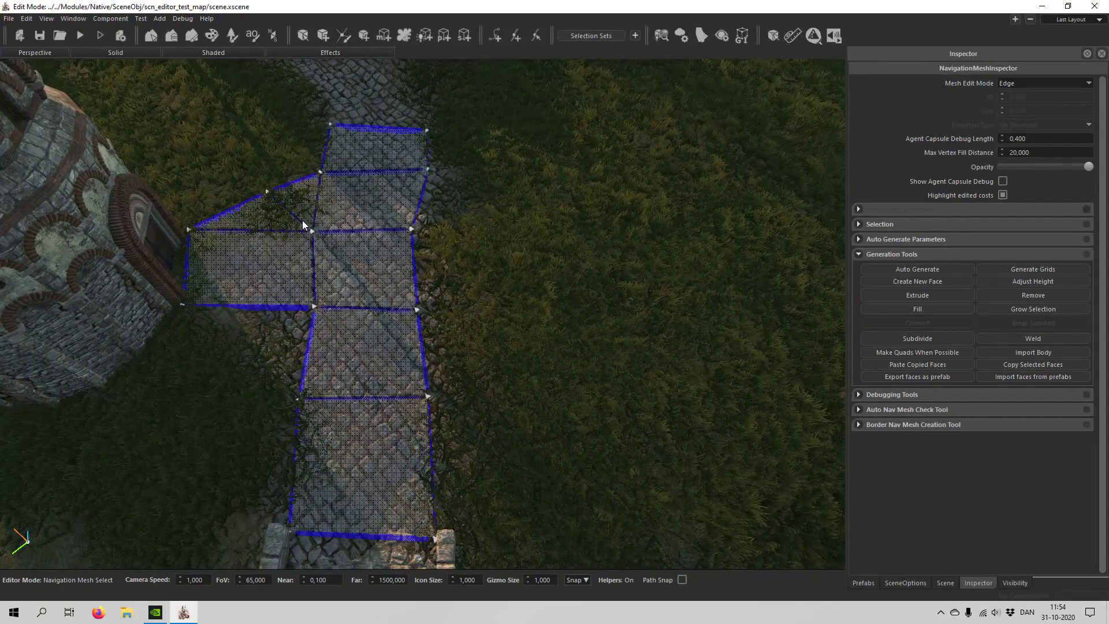
{"action": "left_click", "coordinate": [430, 443]}
{"action": "left_click", "coordinate": [424, 341], "text": "ctrl"}
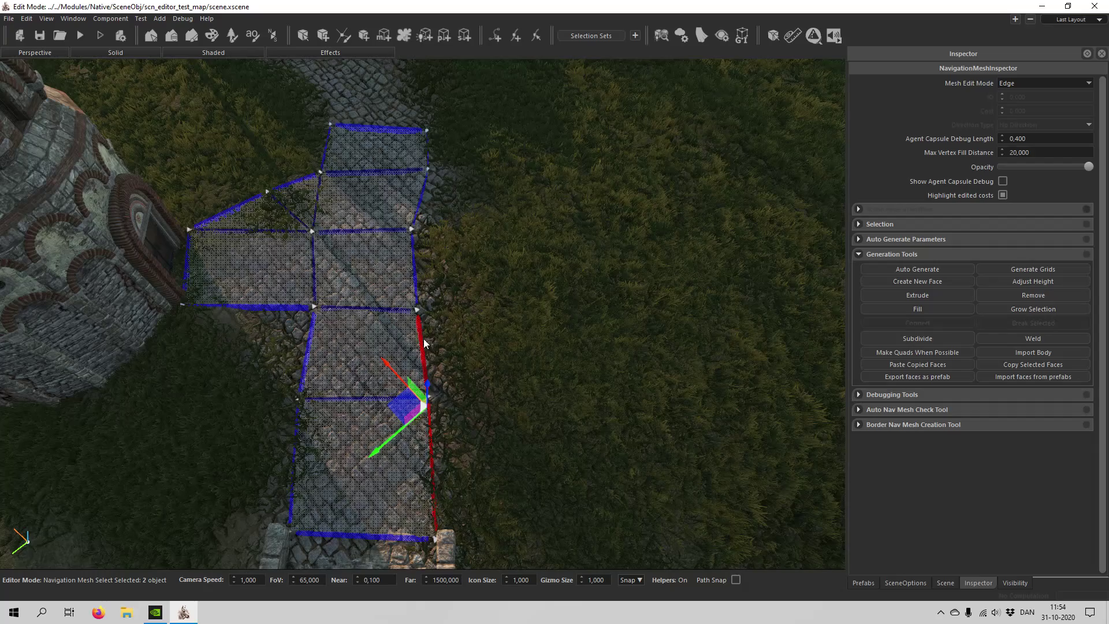
{"action": "left_click", "coordinate": [420, 273], "text": "ctrl"}
{"action": "left_click", "coordinate": [430, 195], "text": "ctrl"}
{"action": "left_click", "coordinate": [430, 149], "text": "ctrl"}
{"action": "right_click_drag", "start_coordinate": [430, 149], "coordinate": [419, 125]}
{"action": "left_click", "coordinate": [917, 295]}
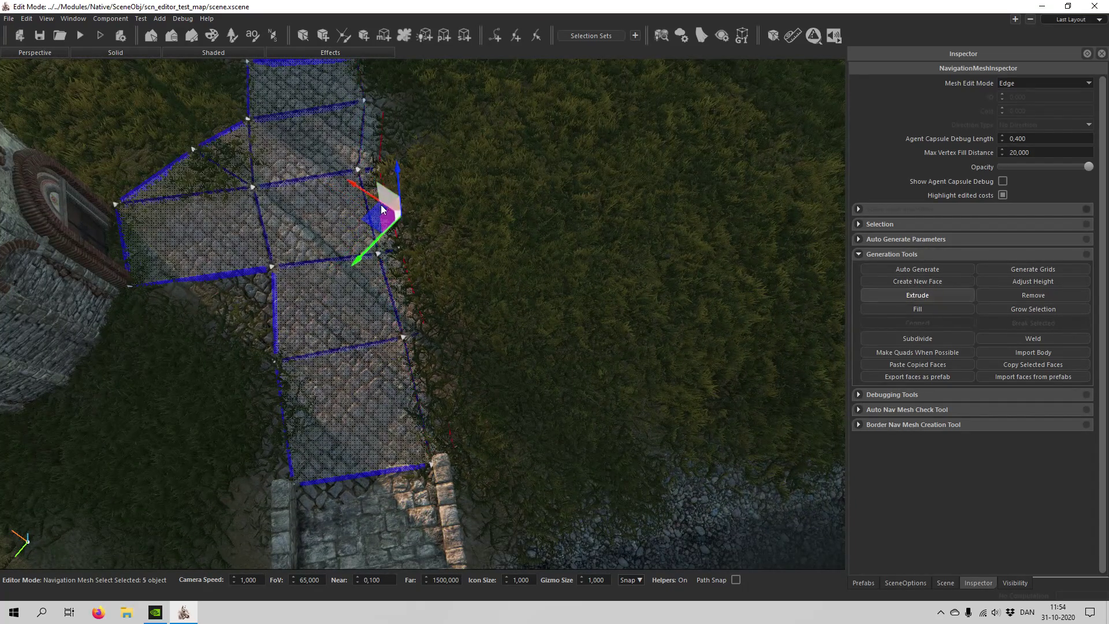
{"action": "left_click_drag", "start_coordinate": [382, 211], "coordinate": [453, 201]}
{"action": "mouse_move", "coordinate": [482, 166]}
{"action": "left_mouse_down"}
{"action": "mouse_move", "coordinate": [481, 182]}
{"action": "mouse_move", "coordinate": [472, 167]}
{"action": "left_mouse_up"}
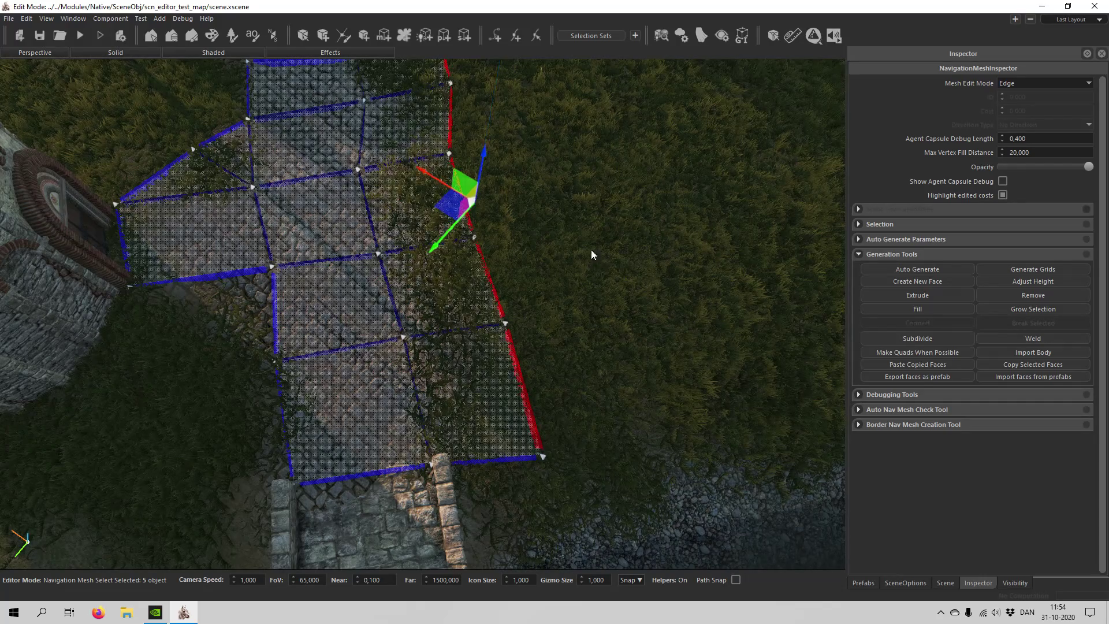
Adjust the height of one vertex on the new grass strip in Vertex mode
{"action": "middle_click_drag", "start_coordinate": [475, 173], "coordinate": [537, 260]}
{"action": "key", "text": "a"}
{"action": "key", "text": "1"}
{"action": "left_click", "coordinate": [386, 199]}
{"action": "left_click_drag", "start_coordinate": [386, 159], "coordinate": [386, 158]}
{"action": "left_click", "coordinate": [539, 239]}
Shift the grass strip's outer corner vertex and the path vertex at the bridge wall slightly away from the bridge
{"action": "middle_click_drag", "start_coordinate": [539, 239], "coordinate": [584, 196]}
{"action": "key", "text": "d"}
{"action": "key", "text": "w"}
{"action": "left_click", "coordinate": [563, 137]}
{"action": "left_click_drag", "start_coordinate": [574, 116], "coordinate": [544, 138]}
{"action": "left_click", "coordinate": [571, 380]}
{"action": "left_click_drag", "start_coordinate": [569, 399], "coordinate": [549, 396]}
Move the next outer vertex of the grass strip in toward the path
{"action": "left_click", "coordinate": [165, 391]}
{"action": "left_click", "coordinate": [252, 104]}
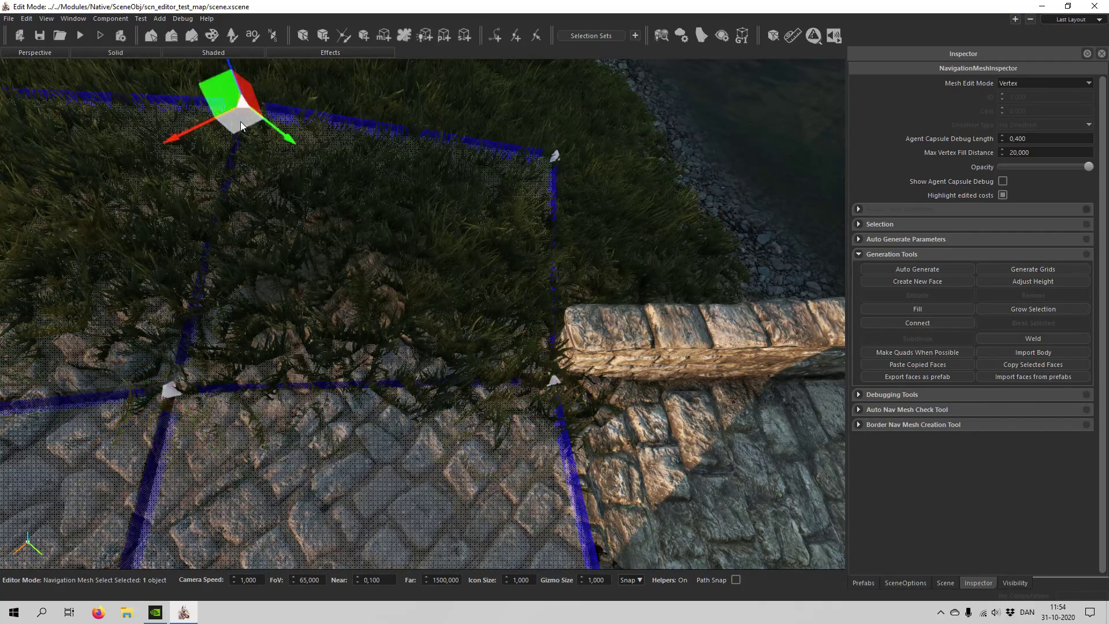
{"action": "left_click_drag", "start_coordinate": [240, 120], "coordinate": [233, 134]}
{"action": "left_click", "coordinate": [413, 144]}
Extrude the mesh's end edge on the main path and pull it along the cobblestones away from the bridge
{"action": "key", "text": "s"}
{"action": "key", "text": "s"}
{"action": "key", "text": "a"}
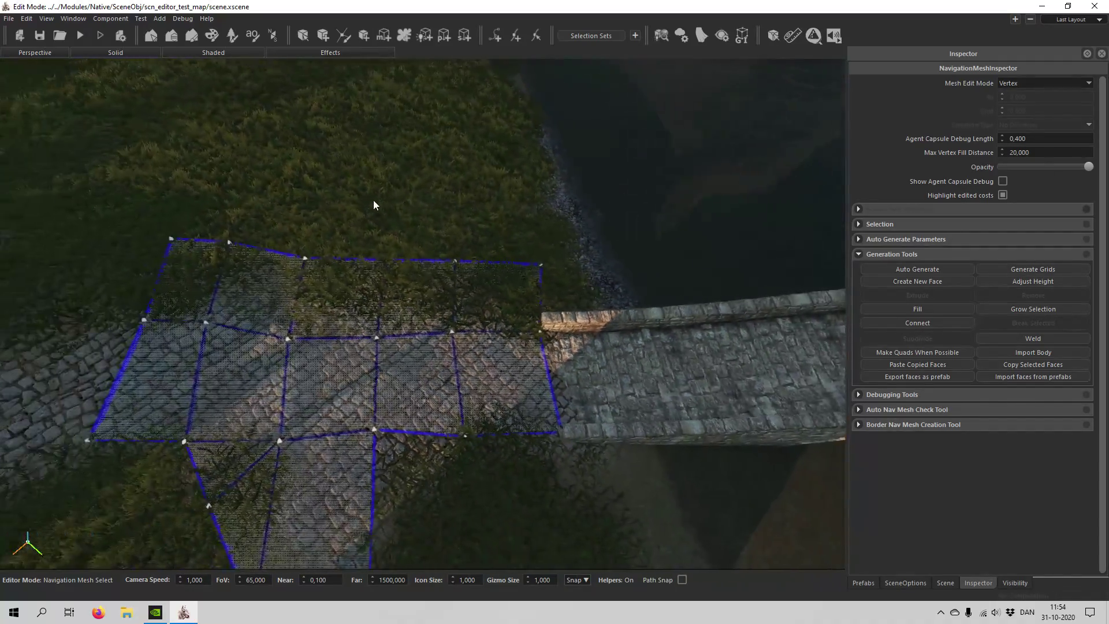
{"action": "middle_click_drag", "start_coordinate": [373, 200], "coordinate": [497, 167]}
{"action": "key", "text": "s"}
{"action": "middle_click_drag", "start_coordinate": [456, 387], "coordinate": [470, 392]}
{"action": "key", "text": "w"}
{"action": "middle_click_drag", "start_coordinate": [543, 342], "coordinate": [682, 335]}
{"action": "key", "text": "s"}
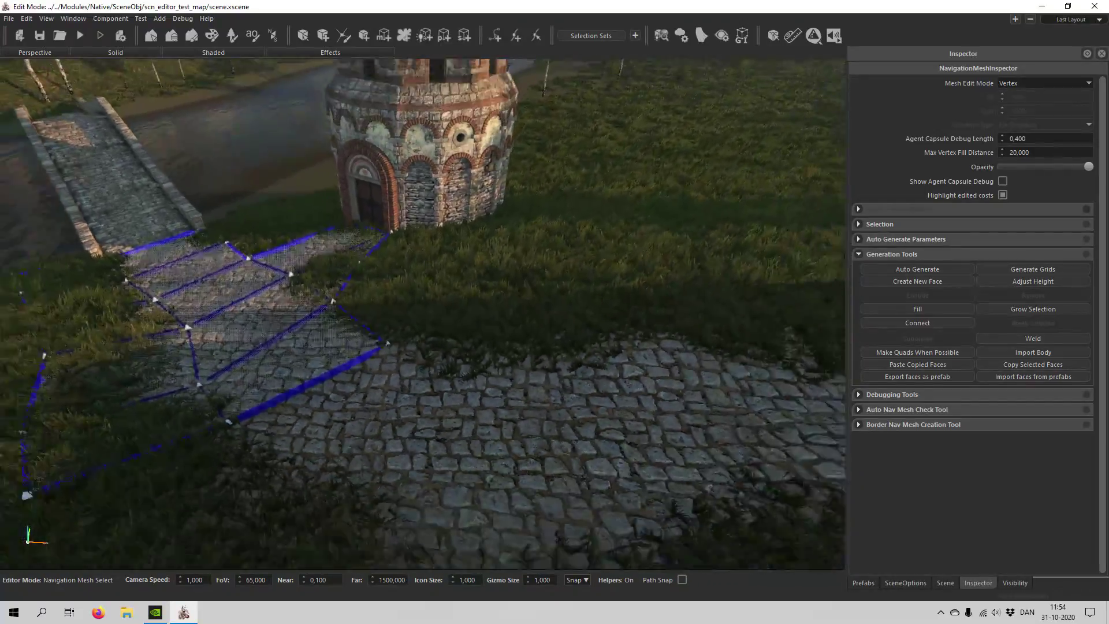
{"action": "middle_click_drag", "start_coordinate": [422, 312], "coordinate": [289, 353]}
{"action": "key", "text": "w"}
{"action": "key", "text": "s"}
{"action": "key", "text": "w"}
{"action": "key", "text": "2"}
{"action": "left_click", "coordinate": [227, 349]}
{"action": "middle_click_drag", "start_coordinate": [419, 355], "coordinate": [549, 393]}
{"action": "key", "text": "a"}
{"action": "key", "text": "w"}
{"action": "left_click", "coordinate": [910, 297]}
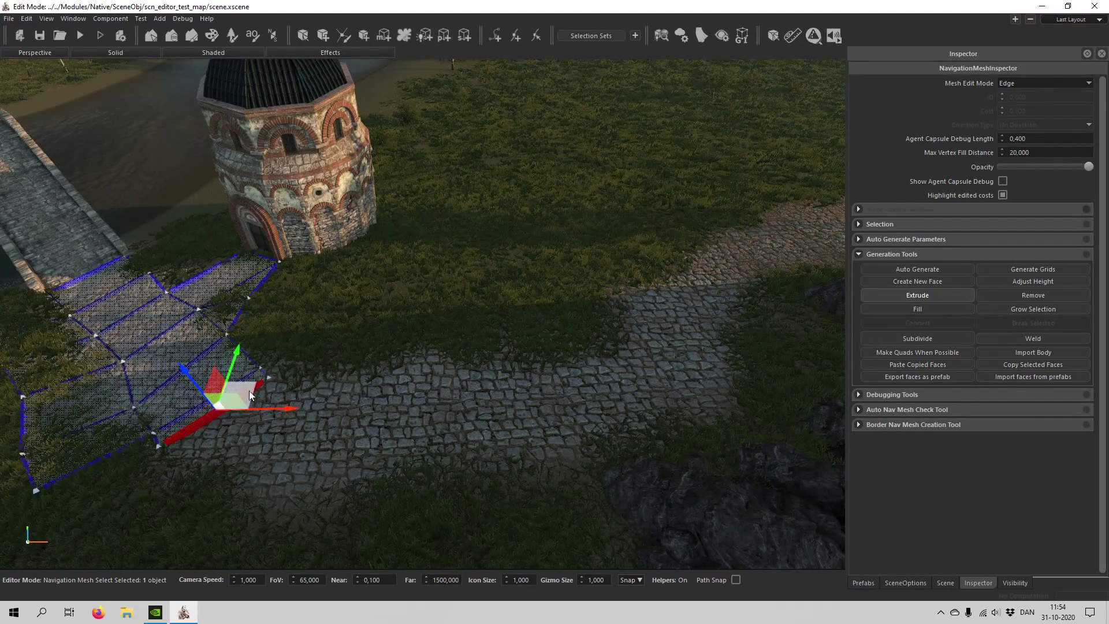
{"action": "left_click_drag", "start_coordinate": [248, 390], "coordinate": [438, 365]}
Reposition the new path face's corner vertex on the side away from the tower in Vertex mode
{"action": "key", "text": "1"}
{"action": "left_click", "coordinate": [395, 429]}
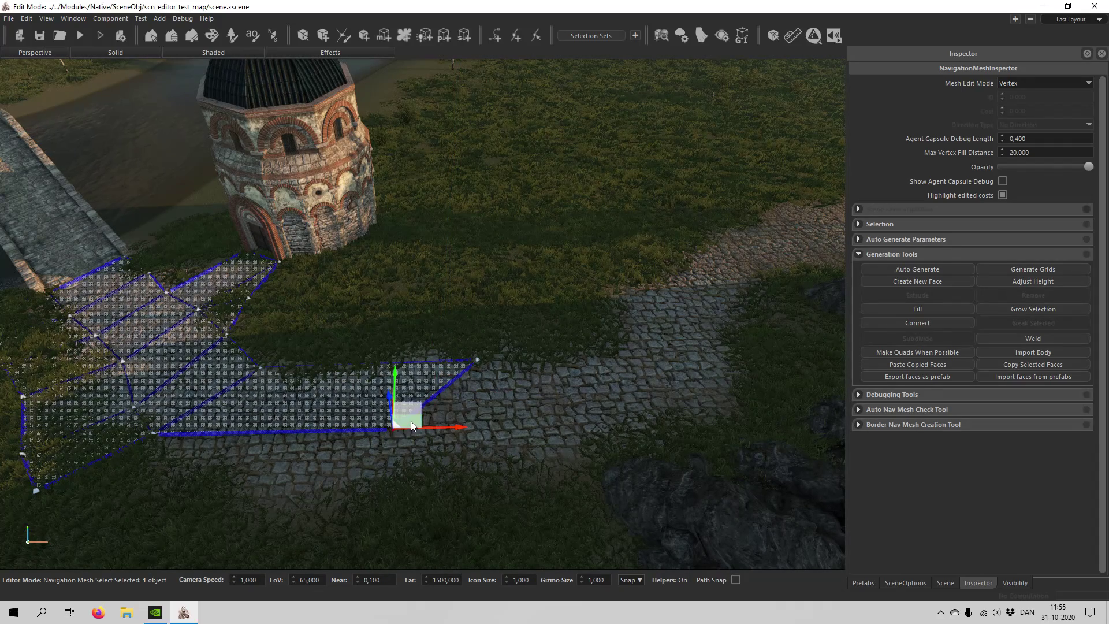
{"action": "left_click_drag", "start_coordinate": [411, 421], "coordinate": [265, 491]}
{"action": "left_click", "coordinate": [474, 445]}
Connect two diagonally opposite vertices of the large path face to split it into triangles
{"action": "middle_click_drag", "start_coordinate": [474, 445], "coordinate": [428, 414]}
{"action": "middle_click_drag", "start_coordinate": [317, 309], "coordinate": [471, 390]}
{"action": "scroll", "coordinate": [462, 396], "scroll_direction": "up", "scroll_amount": 1}
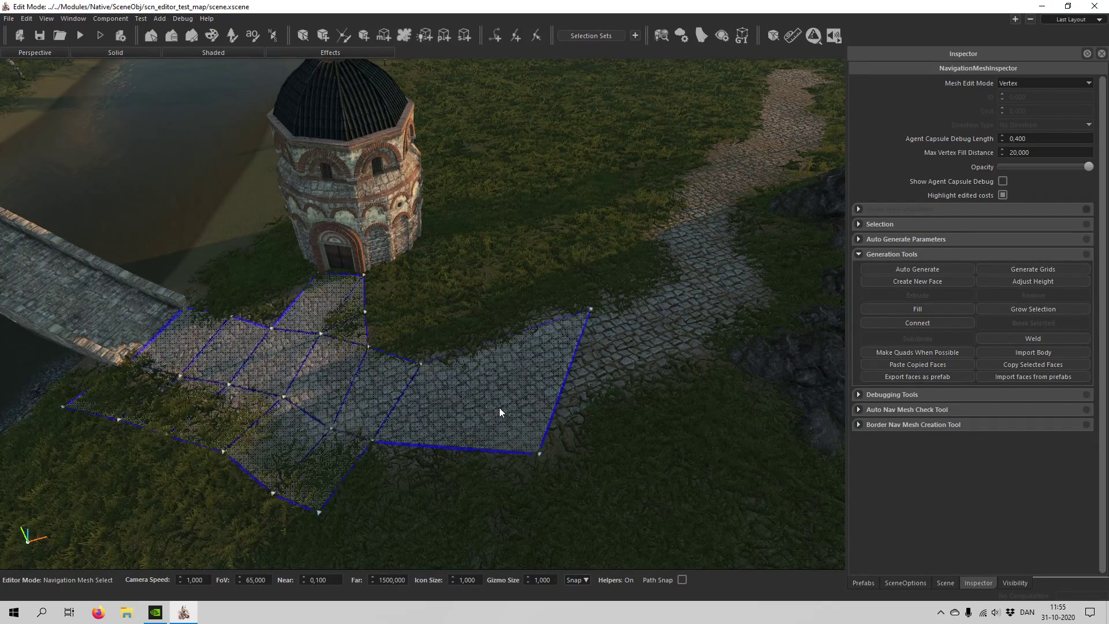
{"action": "middle_click_drag", "start_coordinate": [490, 402], "coordinate": [476, 397]}
{"action": "scroll", "coordinate": [475, 397], "scroll_direction": "up", "scroll_amount": 3}
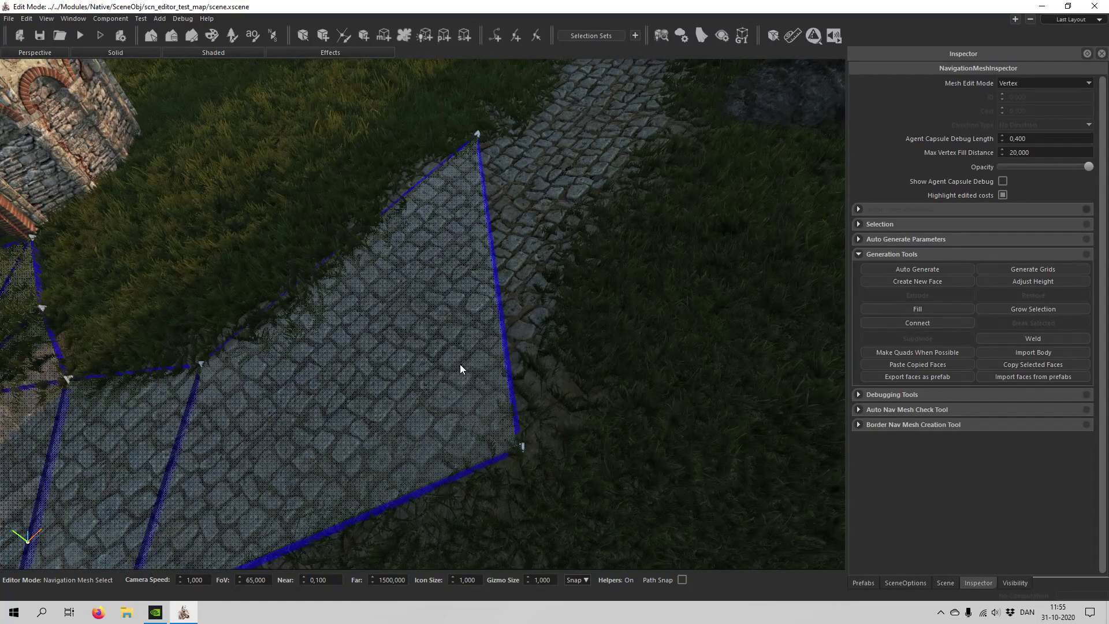
{"action": "right_click_drag", "start_coordinate": [497, 175], "coordinate": [422, 324]}
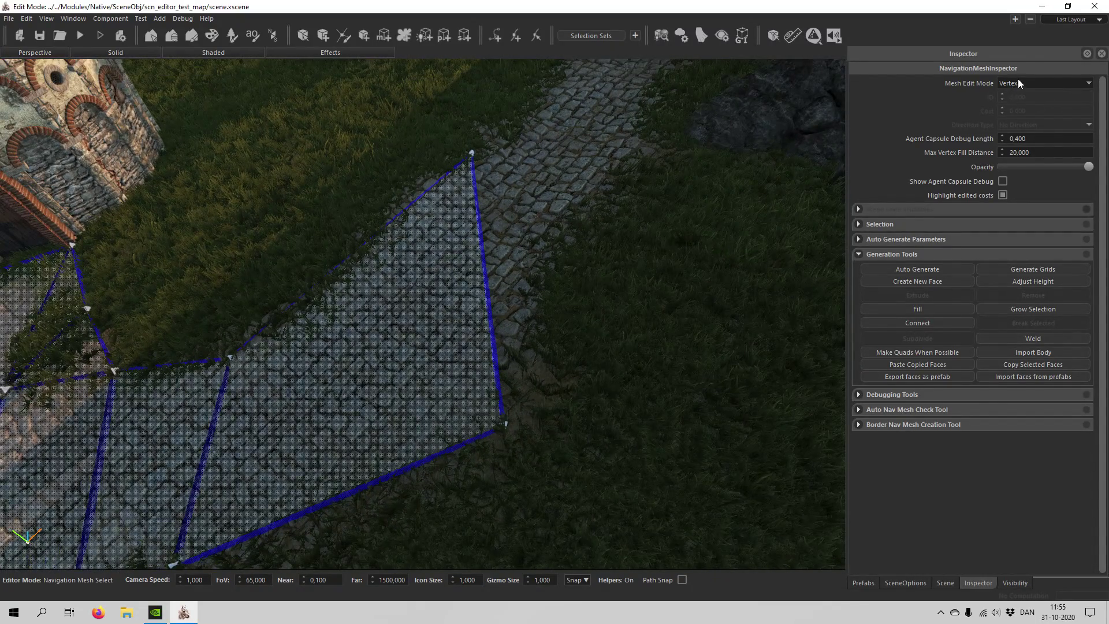
{"action": "left_click", "coordinate": [231, 357]}
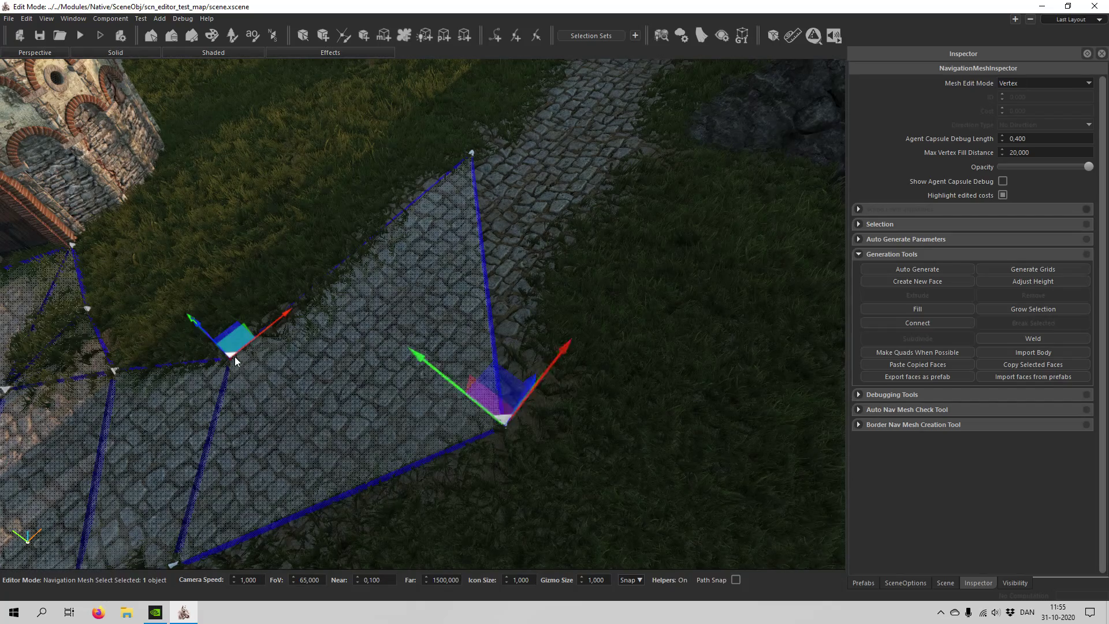
{"action": "left_click", "coordinate": [505, 423], "text": "ctrl"}
{"action": "left_click", "coordinate": [885, 323]}
Extrude the large path face's tower-side edge and pull it out over the grass
{"action": "right_click_drag", "start_coordinate": [420, 385], "coordinate": [473, 321]}
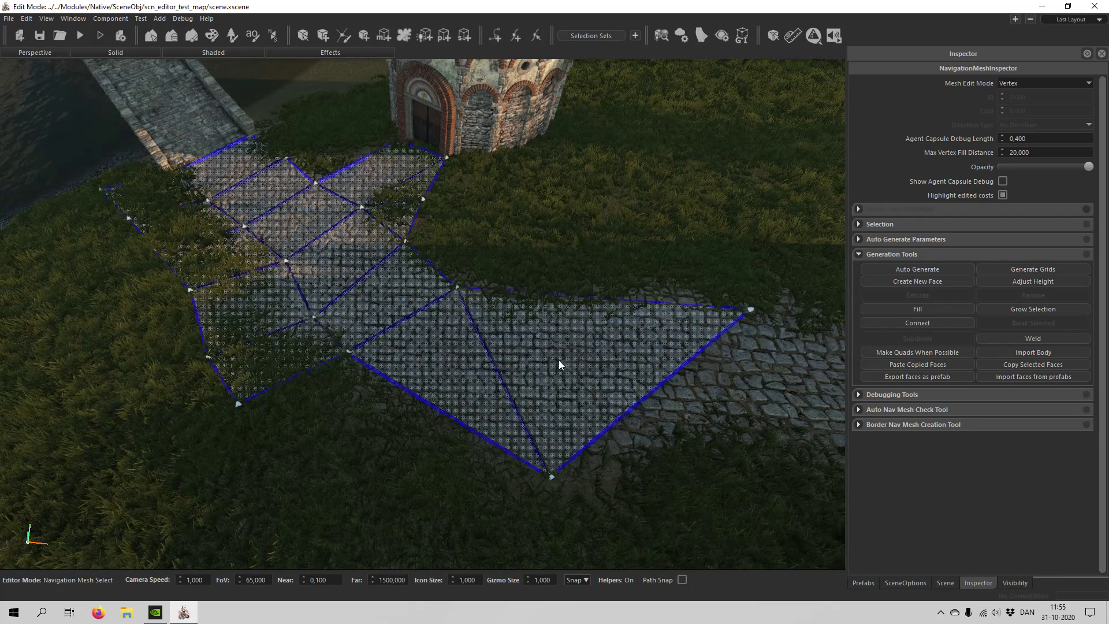
{"action": "right_click_drag", "start_coordinate": [565, 359], "coordinate": [636, 344]}
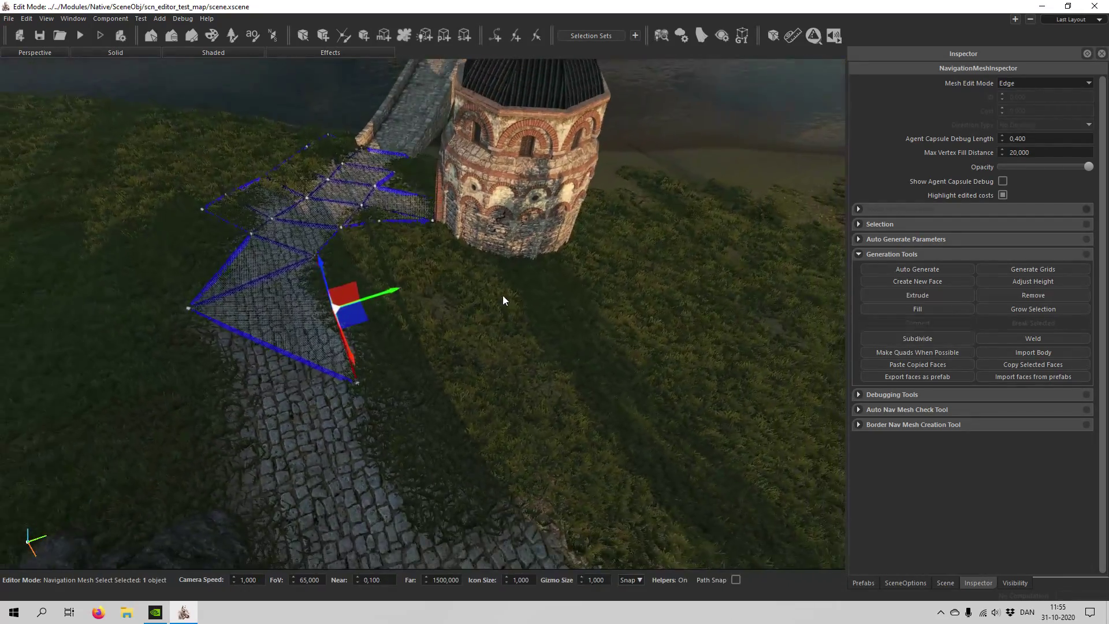
{"action": "right_click_drag", "start_coordinate": [503, 296], "coordinate": [520, 310]}
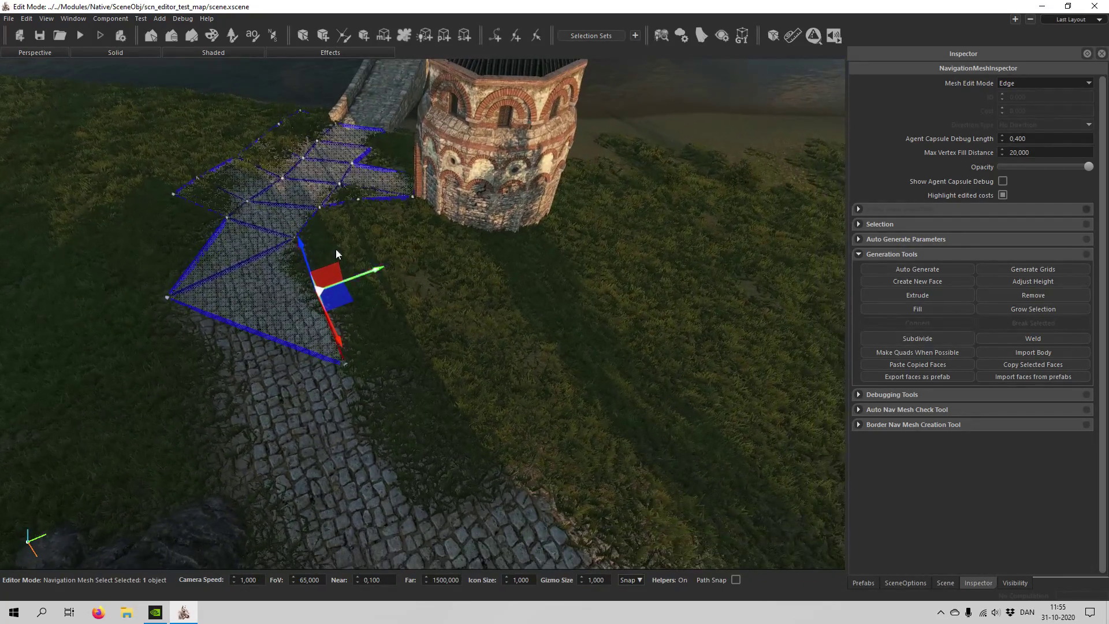
{"action": "left_click", "coordinate": [892, 293]}
{"action": "left_click_drag", "start_coordinate": [338, 292], "coordinate": [426, 290]}
Reposition both outer vertices of the new grass face to follow the ground beside the path
{"action": "key", "text": "1"}
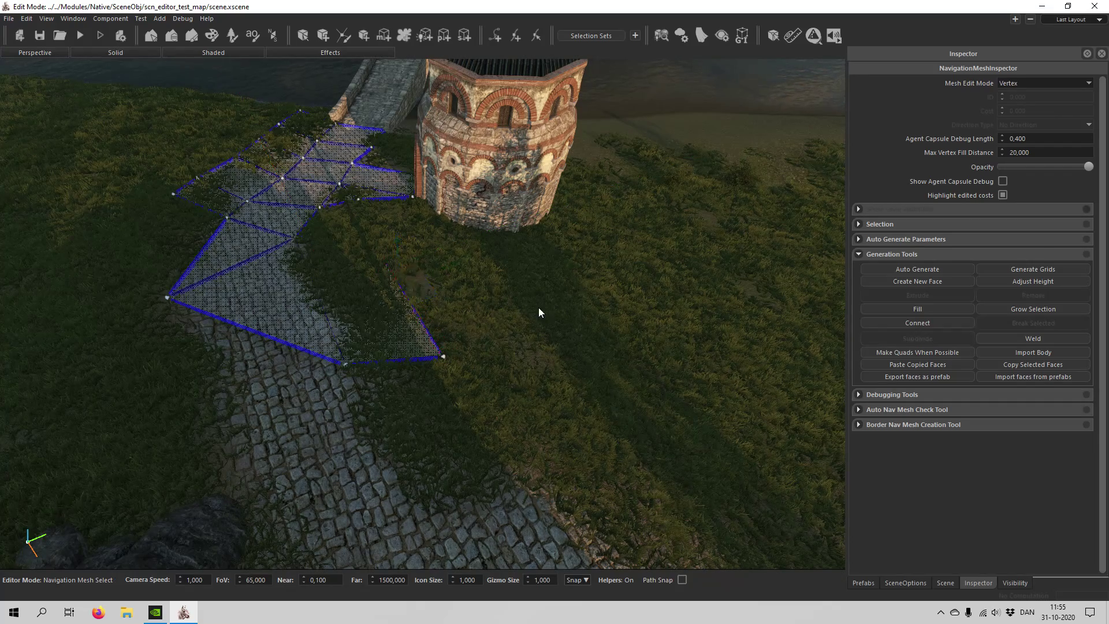
{"action": "middle_click_drag", "start_coordinate": [538, 310], "coordinate": [428, 342]}
{"action": "key", "text": "w"}
{"action": "left_click_drag", "start_coordinate": [428, 341], "coordinate": [484, 417]}
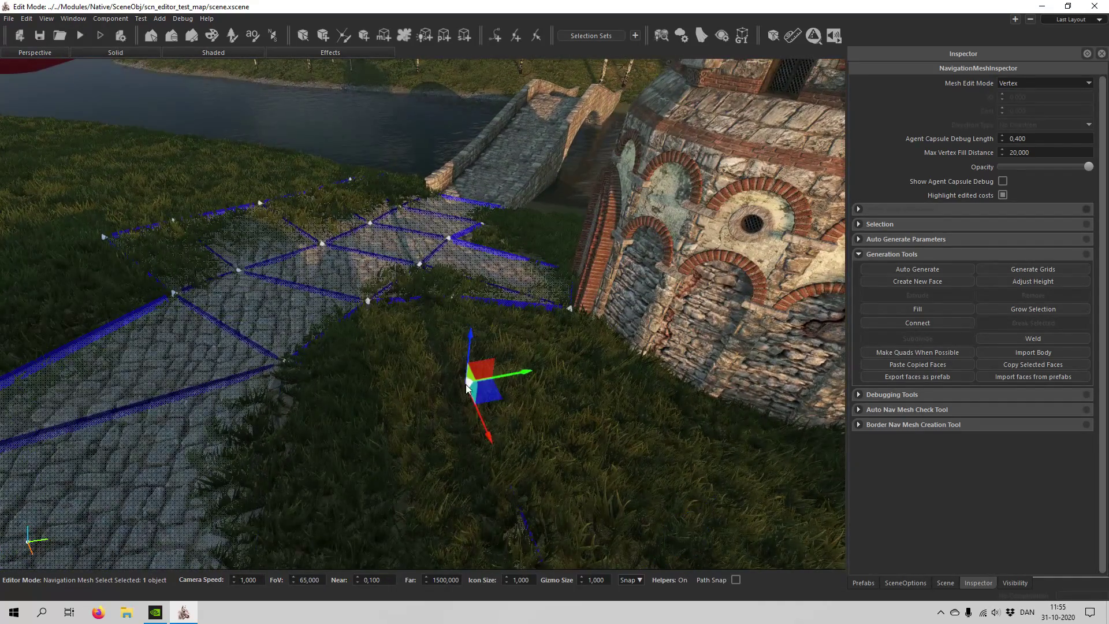
{"action": "left_click_drag", "start_coordinate": [470, 350], "coordinate": [461, 330]}
{"action": "left_click_drag", "start_coordinate": [494, 370], "coordinate": [402, 377]}
{"action": "left_click", "coordinate": [501, 415]}
{"action": "key", "text": "s"}
{"action": "middle_click_drag", "start_coordinate": [501, 415], "coordinate": [577, 355]}
{"action": "key", "text": "a"}
{"action": "left_click", "coordinate": [644, 313]}
{"action": "left_click_drag", "start_coordinate": [660, 298], "coordinate": [429, 235]}
{"action": "left_click", "coordinate": [620, 345]}
Extrude the grass face's short end edge and pull it farther over the grass behind the tower
{"action": "key", "text": "a"}
{"action": "middle_click_drag", "start_coordinate": [619, 345], "coordinate": [644, 324]}
{"action": "key", "text": "2"}
{"action": "left_click", "coordinate": [389, 401]}
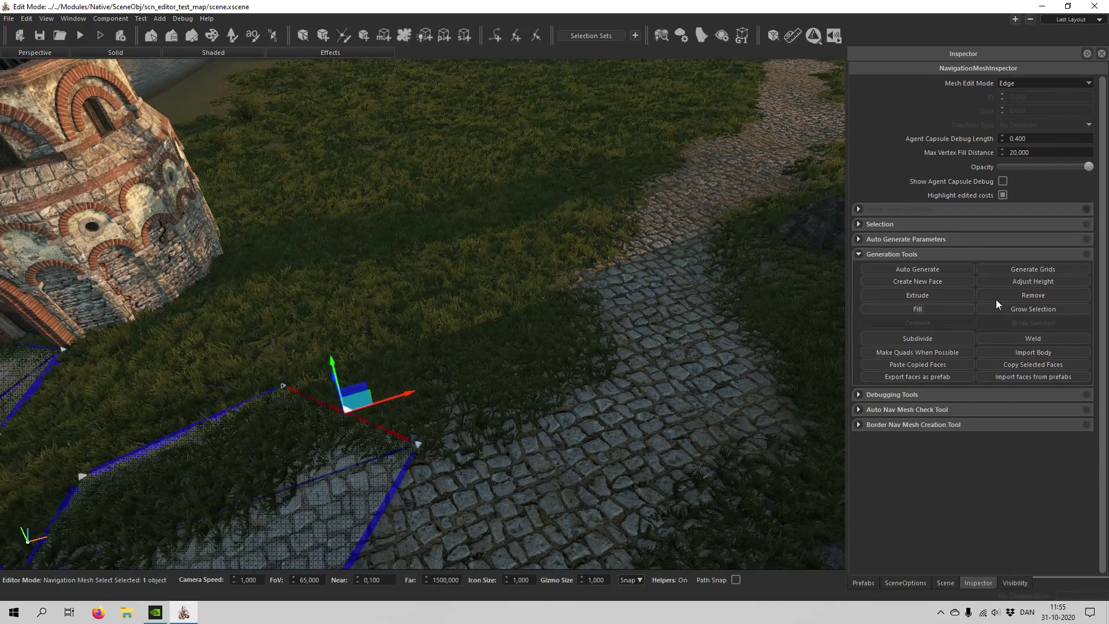
{"action": "left_click", "coordinate": [948, 294]}
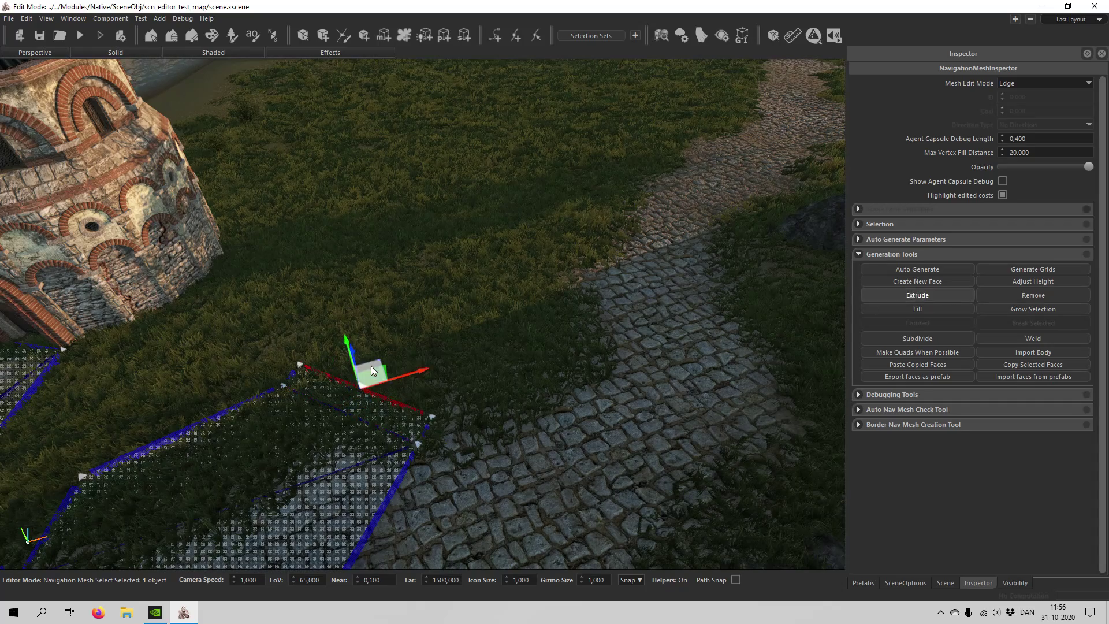
{"action": "left_click_drag", "start_coordinate": [372, 367], "coordinate": [450, 186]}
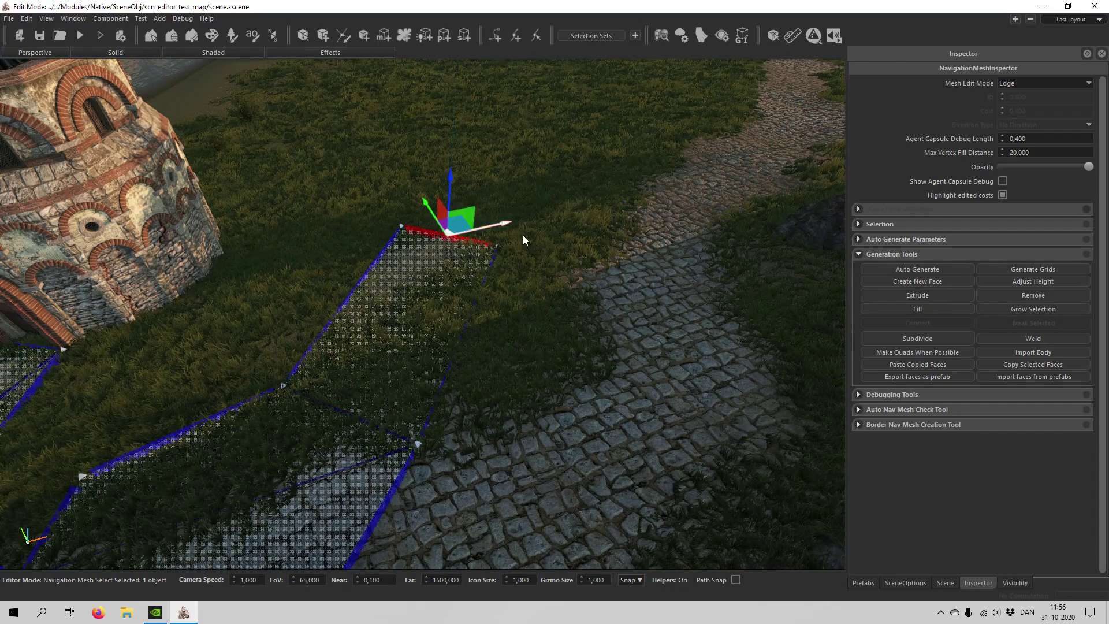
Reposition the newest grass face's tower-side corner vertex and adjust its height in Vertex mode
{"action": "key", "text": "1"}
{"action": "left_click", "coordinate": [403, 231]}
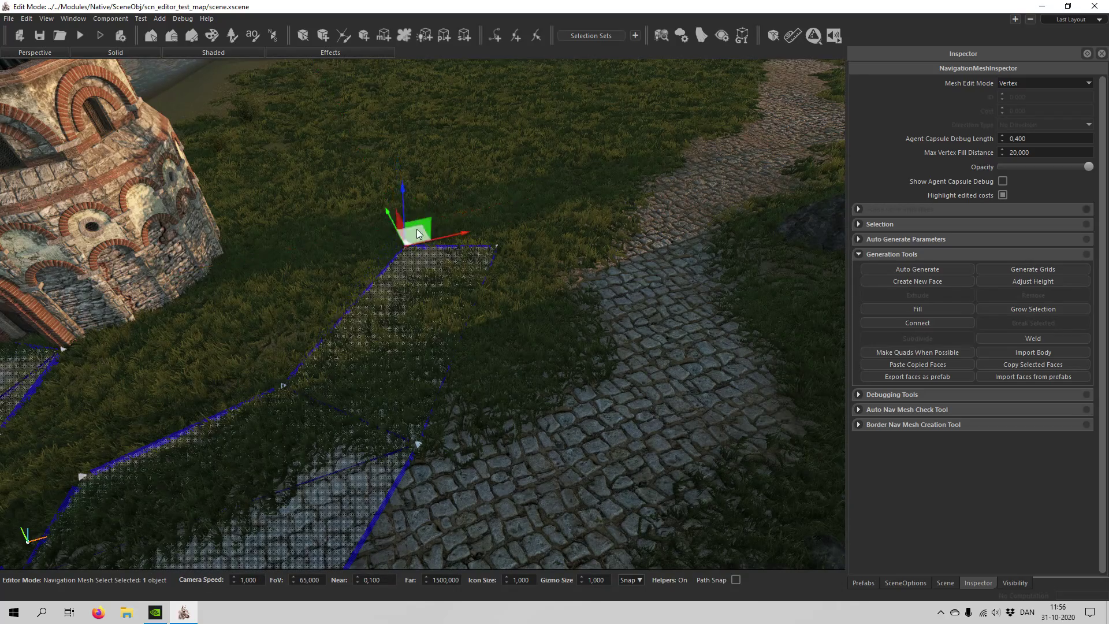
{"action": "mouse_move", "coordinate": [403, 191]}
{"action": "left_mouse_down"}
{"action": "mouse_move", "coordinate": [408, 206]}
{"action": "mouse_move", "coordinate": [404, 193]}
{"action": "left_mouse_up"}
{"action": "left_click", "coordinate": [557, 198]}
Fill the grass gap between the subdivided midpoint vertex, two path-edge vertices and the grass face's nearest corner
{"action": "key", "text": "s"}
{"action": "middle_click_drag", "start_coordinate": [557, 198], "coordinate": [535, 344]}
{"action": "key", "text": "w"}
{"action": "left_click", "coordinate": [483, 484]}
{"action": "left_click", "coordinate": [259, 368], "text": "ctrl"}
{"action": "left_click", "coordinate": [282, 240], "text": "ctrl"}
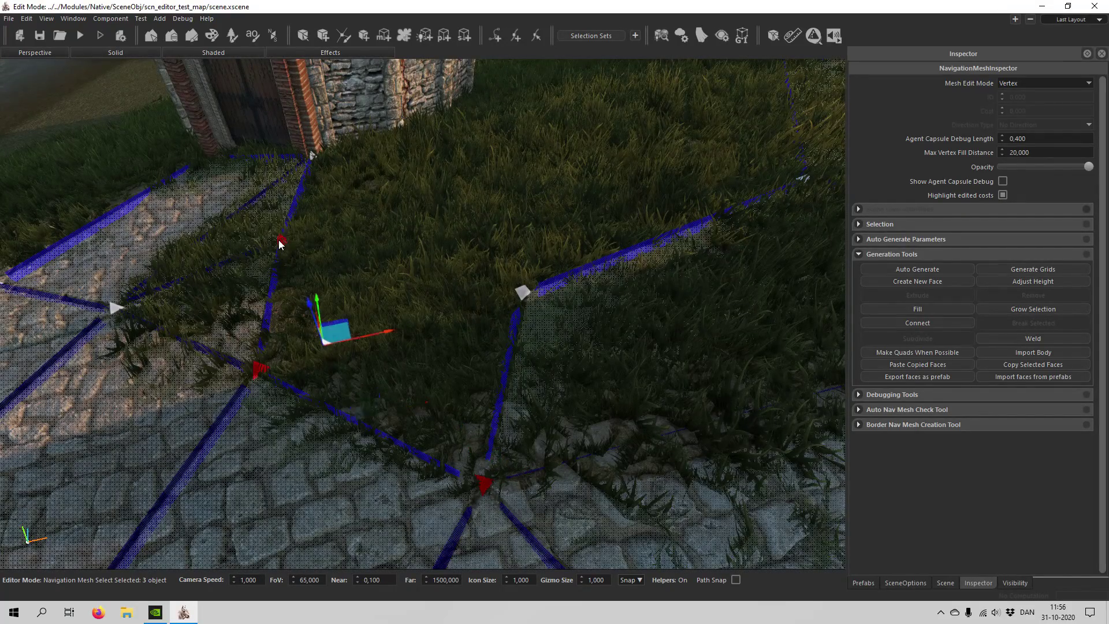
{"action": "left_click", "coordinate": [523, 292], "text": "ctrl"}
{"action": "right_click_drag", "start_coordinate": [523, 292], "coordinate": [298, 292]}
{"action": "left_click", "coordinate": [875, 306]}
Fill a four-vertex face over the grass between the door-corner vertex, the midpoint vertex and two grass-face vertices
{"action": "left_click", "coordinate": [445, 197]}
{"action": "right_click_drag", "start_coordinate": [443, 196], "coordinate": [367, 300]}
{"action": "left_click", "coordinate": [370, 382]}
{"action": "left_click", "coordinate": [526, 414], "text": "ctrl"}
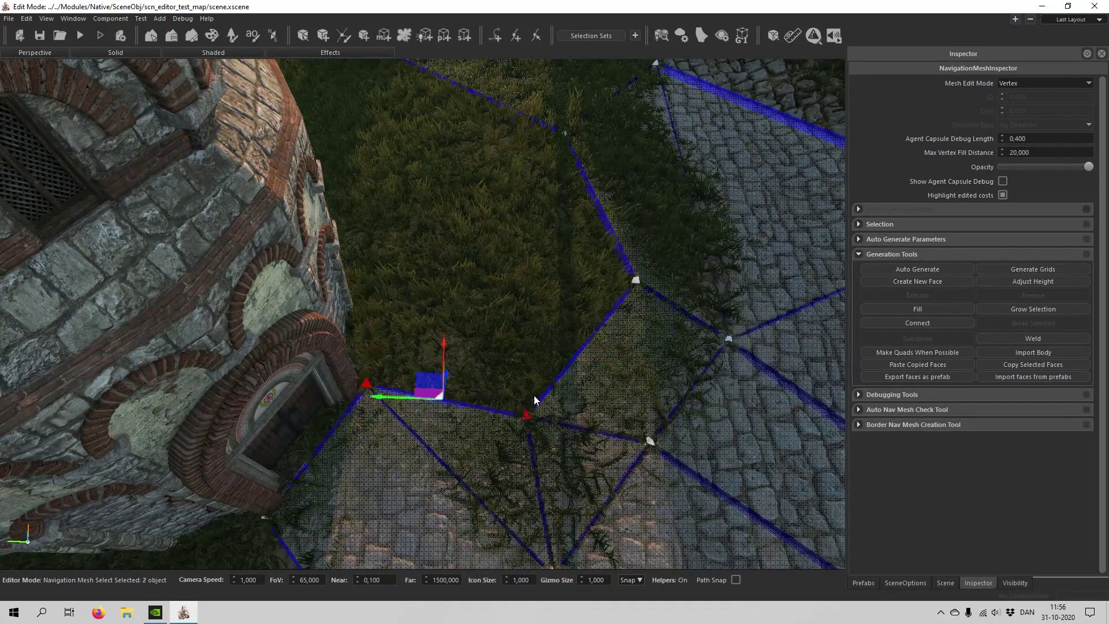
{"action": "left_click", "coordinate": [566, 133], "text": "ctrl"}
{"action": "left_click", "coordinate": [636, 280], "text": "ctrl"}
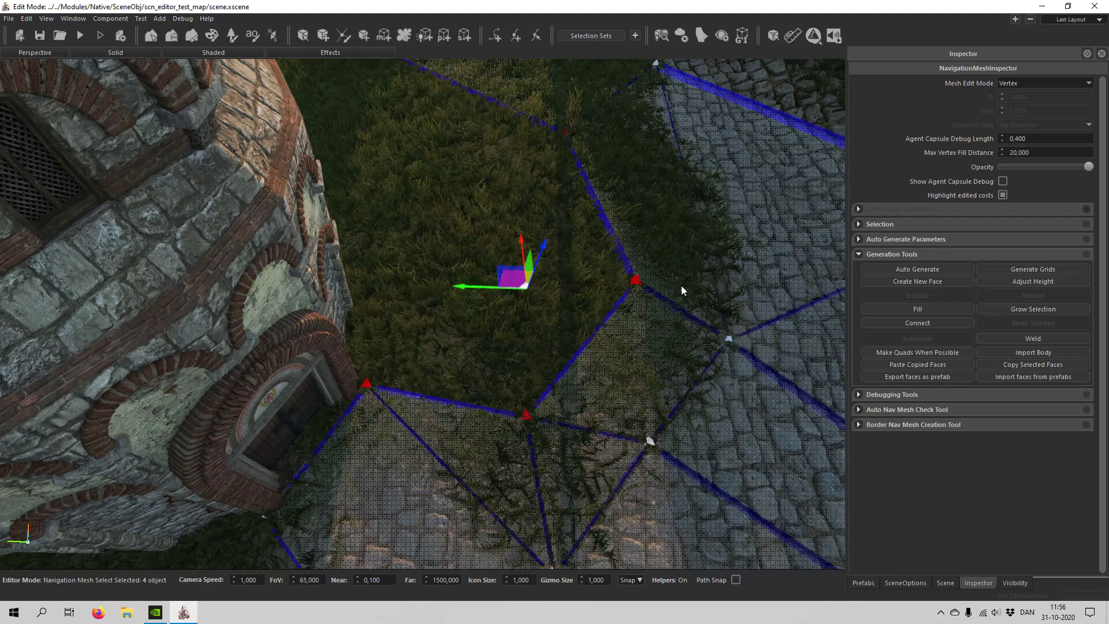
{"action": "left_click", "coordinate": [920, 311]}
Fill the triangle beside the tower between the door-corner vertex and two outer vertices of the grass faces
{"action": "scroll", "coordinate": [594, 235], "scroll_direction": "down", "scroll_amount": 2}
{"action": "left_click", "coordinate": [414, 125]}
{"action": "left_click", "coordinate": [400, 89]}
{"action": "left_click", "coordinate": [376, 371], "text": "ctrl"}
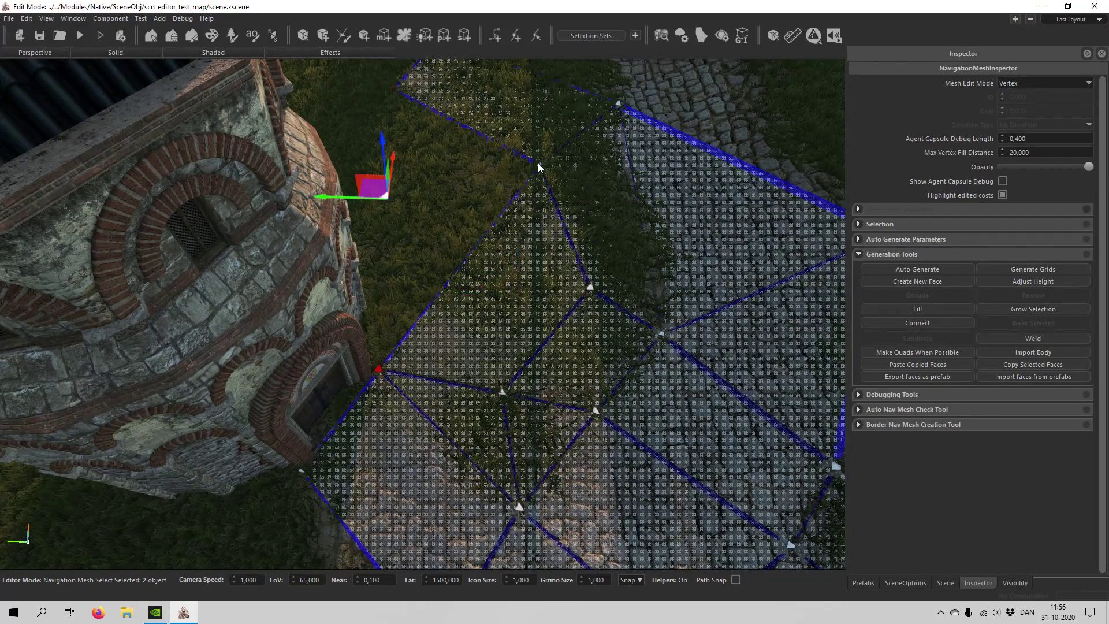
{"action": "left_click", "coordinate": [917, 309]}
{"action": "left_click", "coordinate": [641, 231]}
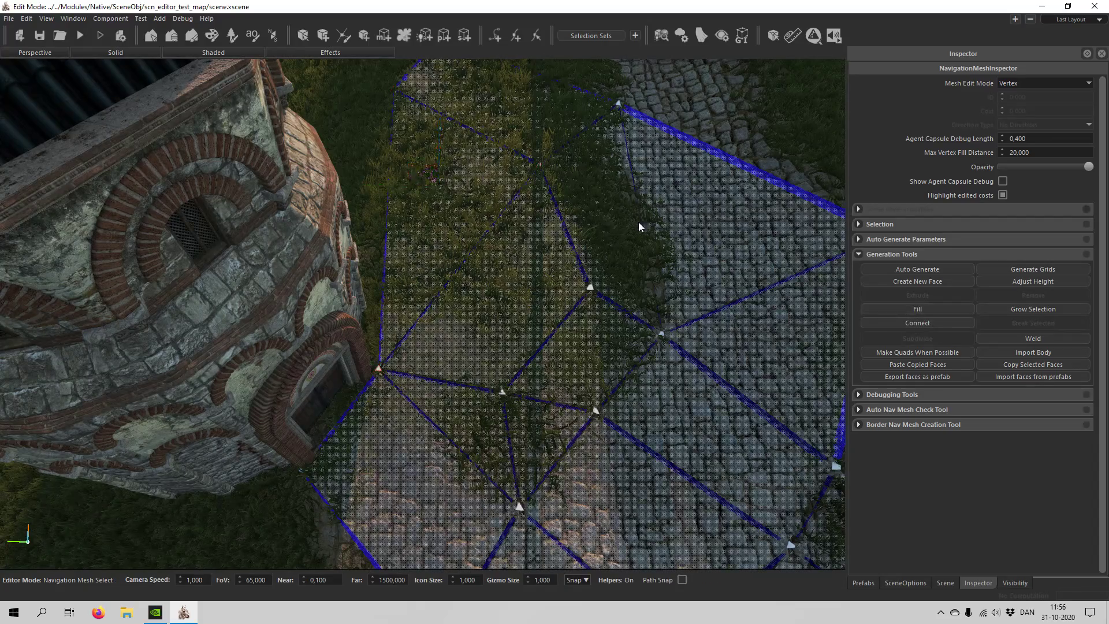
{"action": "middle_click_drag", "start_coordinate": [640, 231], "coordinate": [317, 380]}
{"action": "scroll", "coordinate": [317, 380], "scroll_direction": "down", "scroll_amount": 4}
{"action": "scroll", "coordinate": [474, 333], "scroll_direction": "down", "scroll_amount": 4}
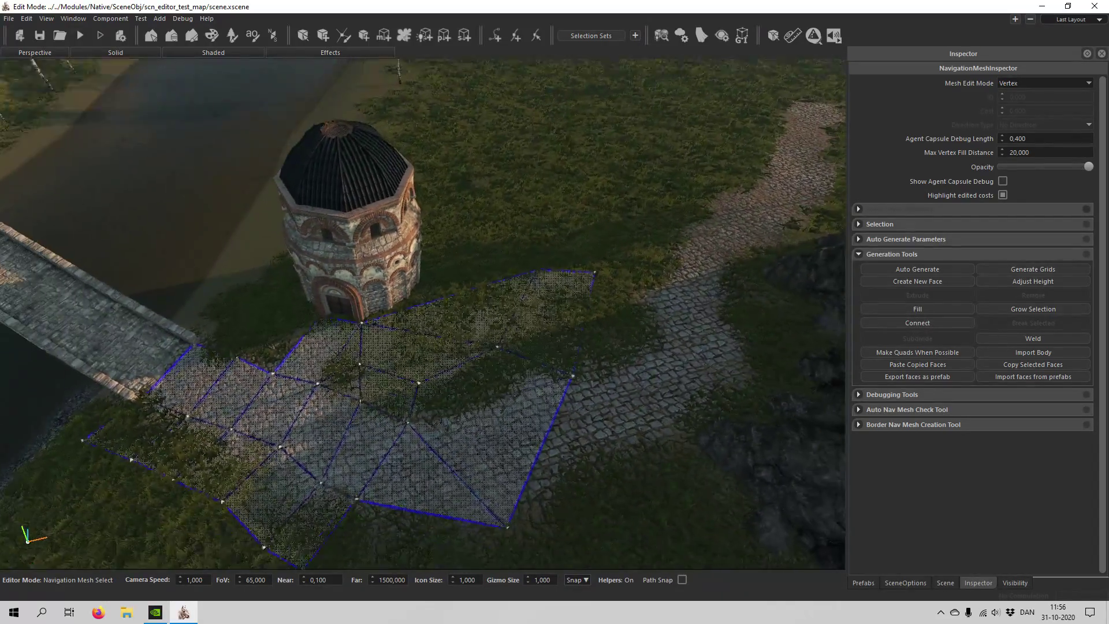
Examine the navigation mesh over the path, tower entrance and grass from several angles, and check the scene for problems
{"action": "middle_click_drag", "start_coordinate": [474, 333], "coordinate": [474, 191]}
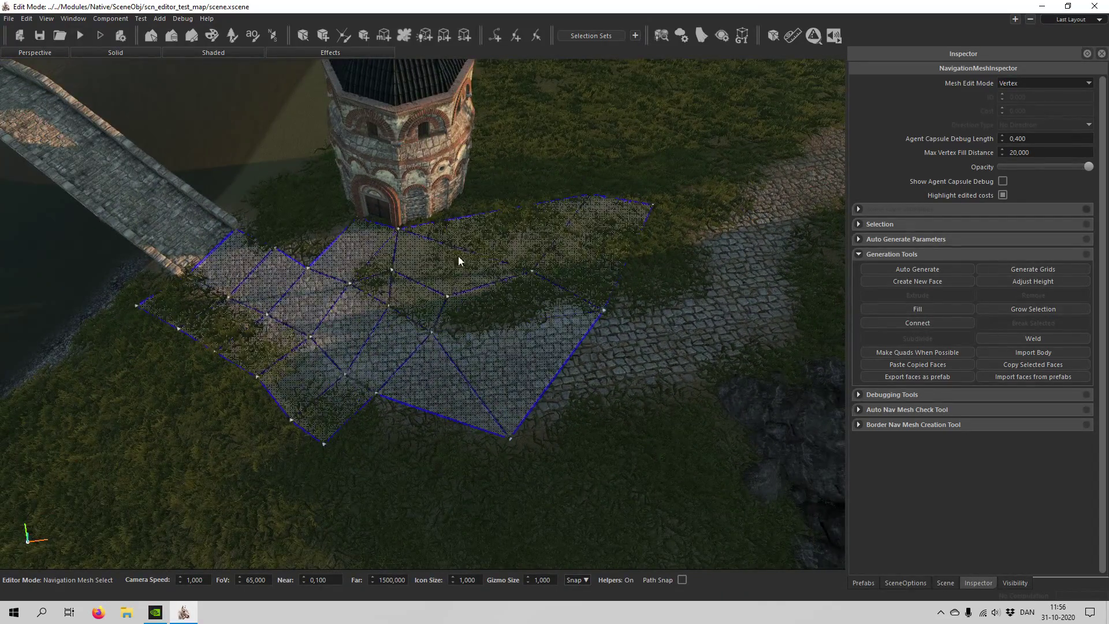
{"action": "mouse_move", "coordinate": [456, 255]}
{"action": "middle_mouse_down"}
{"action": "mouse_move", "coordinate": [278, 190]}
{"action": "mouse_move", "coordinate": [162, 179]}
{"action": "mouse_move", "coordinate": [93, 157]}
{"action": "mouse_move", "coordinate": [231, 165]}
{"action": "mouse_move", "coordinate": [333, 192]}
{"action": "mouse_move", "coordinate": [451, 188]}
{"action": "mouse_move", "coordinate": [474, 212]}
{"action": "mouse_move", "coordinate": [454, 264]}
{"action": "middle_mouse_up"}
{"action": "key", "text": "w"}
{"action": "key", "text": "s"}
{"action": "key", "text": "w"}
{"action": "key", "text": "s"}
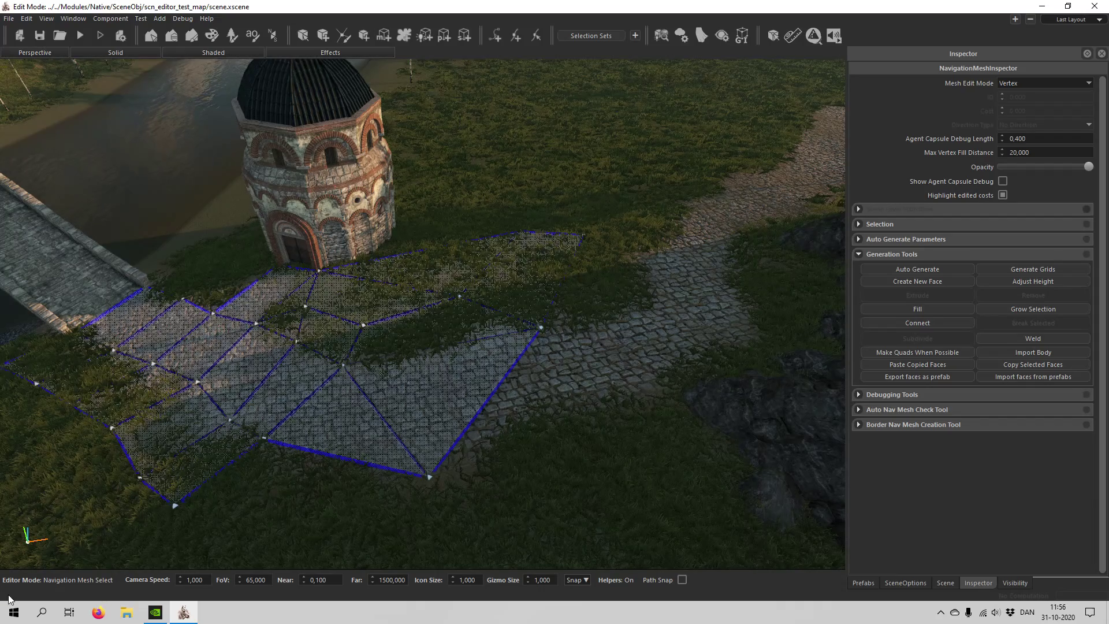
{"action": "middle_click_drag", "start_coordinate": [451, 417], "coordinate": [146, 230]}
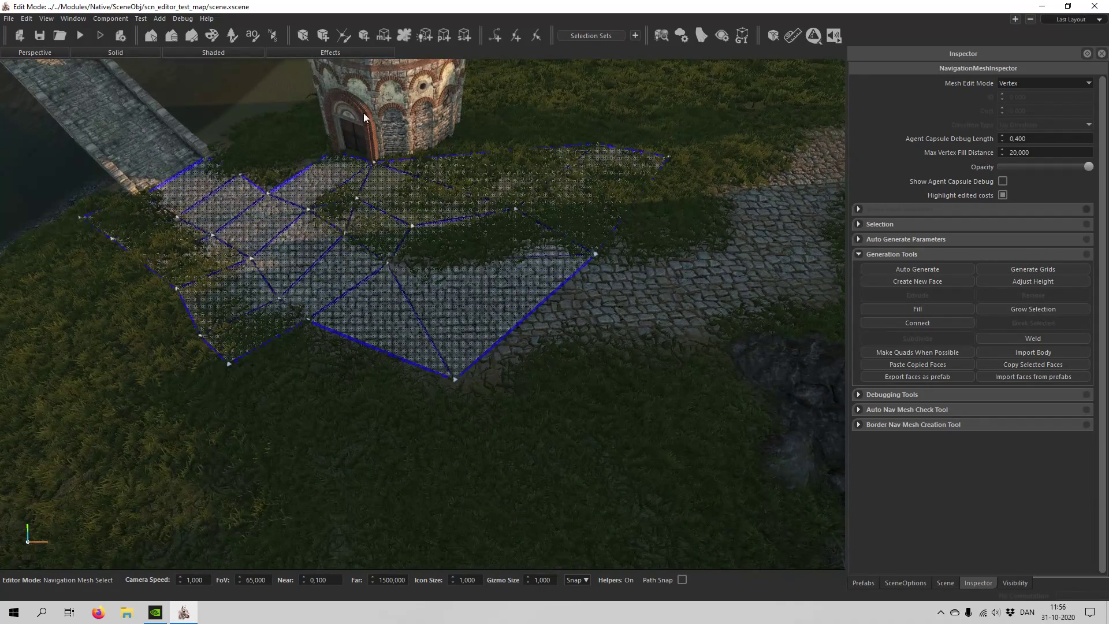
{"action": "middle_click_drag", "start_coordinate": [729, 313], "coordinate": [370, 536]}
{"action": "key", "text": "w"}
{"action": "key", "text": "s"}
{"action": "middle_click_drag", "start_coordinate": [664, 254], "coordinate": [882, 239]}
{"action": "key", "text": "w"}
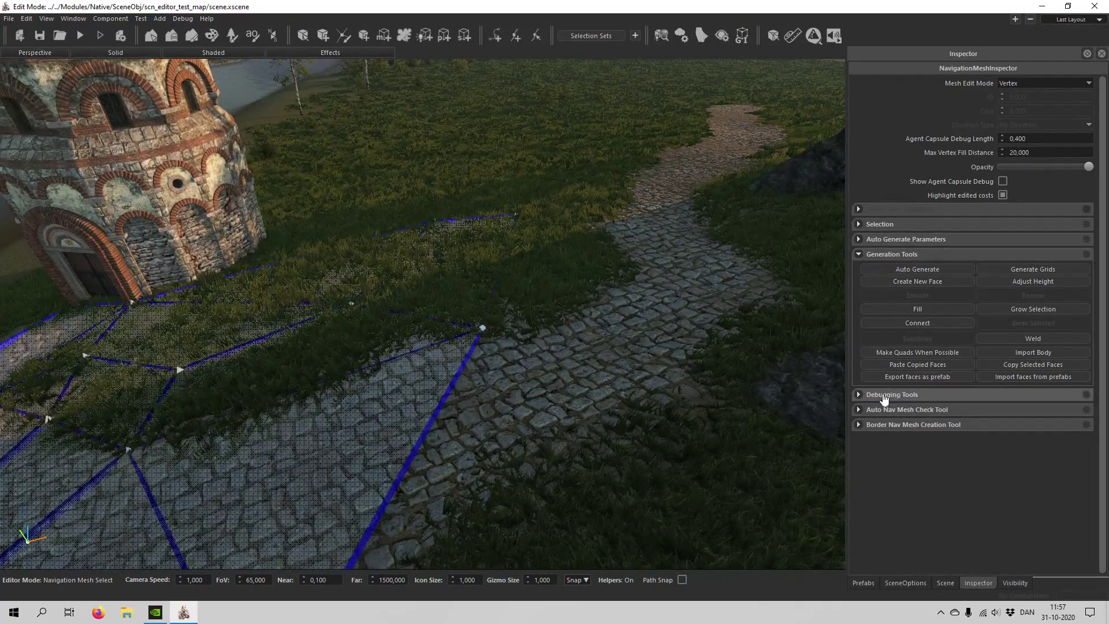
{"action": "key", "text": "s"}
{"action": "middle_click_drag", "start_coordinate": [832, 393], "coordinate": [592, 347]}
{"action": "key", "text": "w"}
{"action": "key", "text": "s"}
{"action": "key", "text": "w"}
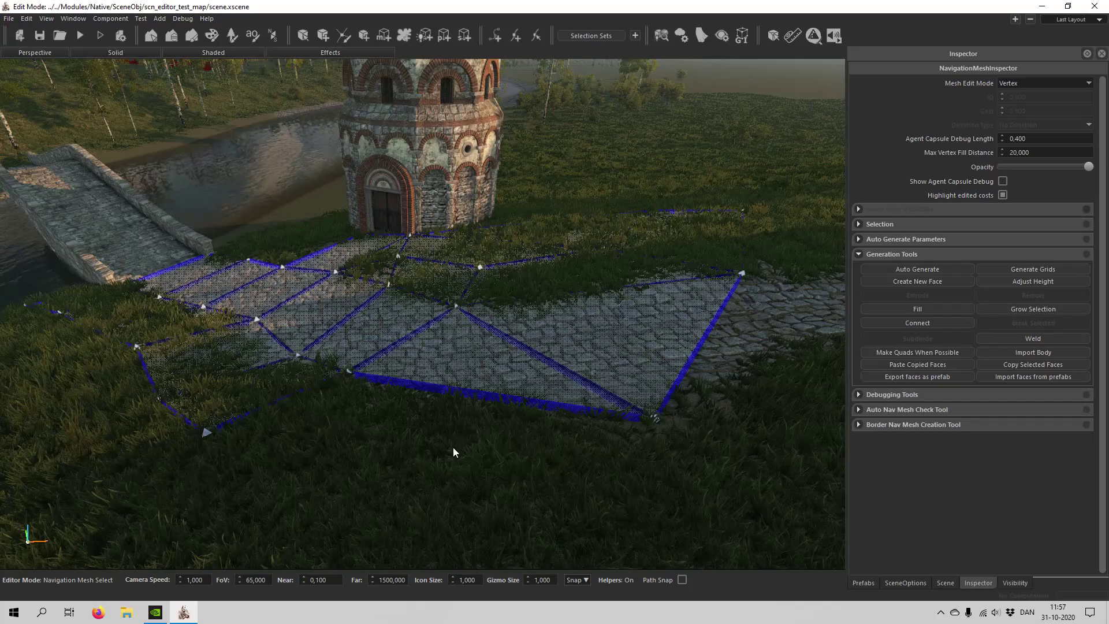
{"action": "key", "text": "s"}
{"action": "mouse_move", "coordinate": [450, 447]}
{"action": "middle_mouse_down"}
{"action": "mouse_move", "coordinate": [491, 431]}
{"action": "mouse_move", "coordinate": [445, 446]}
{"action": "middle_mouse_up"}
{"action": "key", "text": "w"}
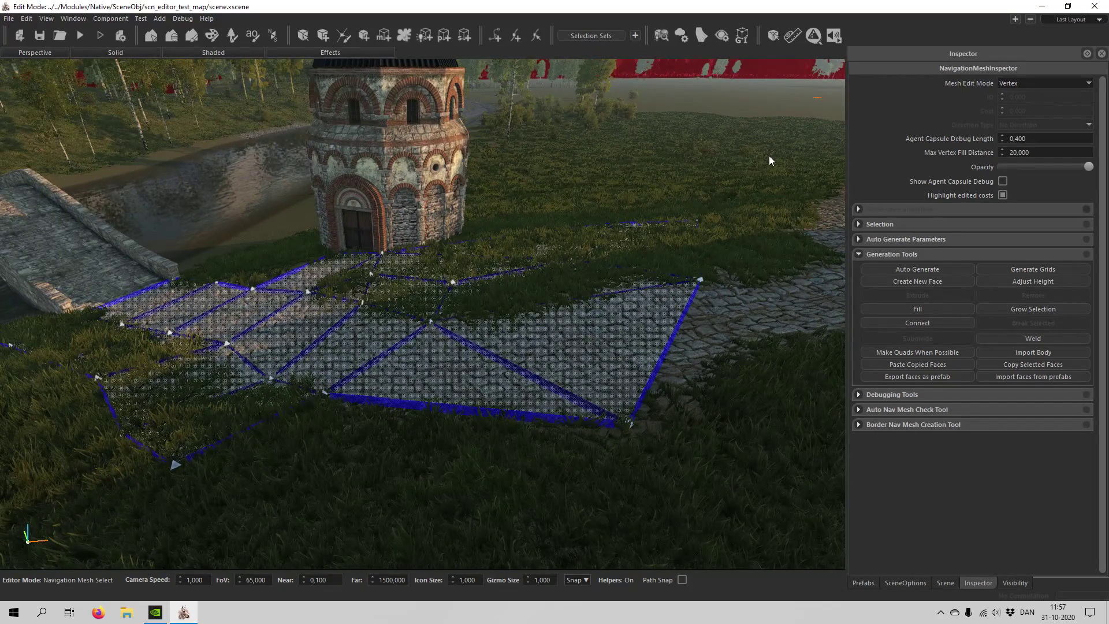
{"action": "left_click", "coordinate": [817, 33]}
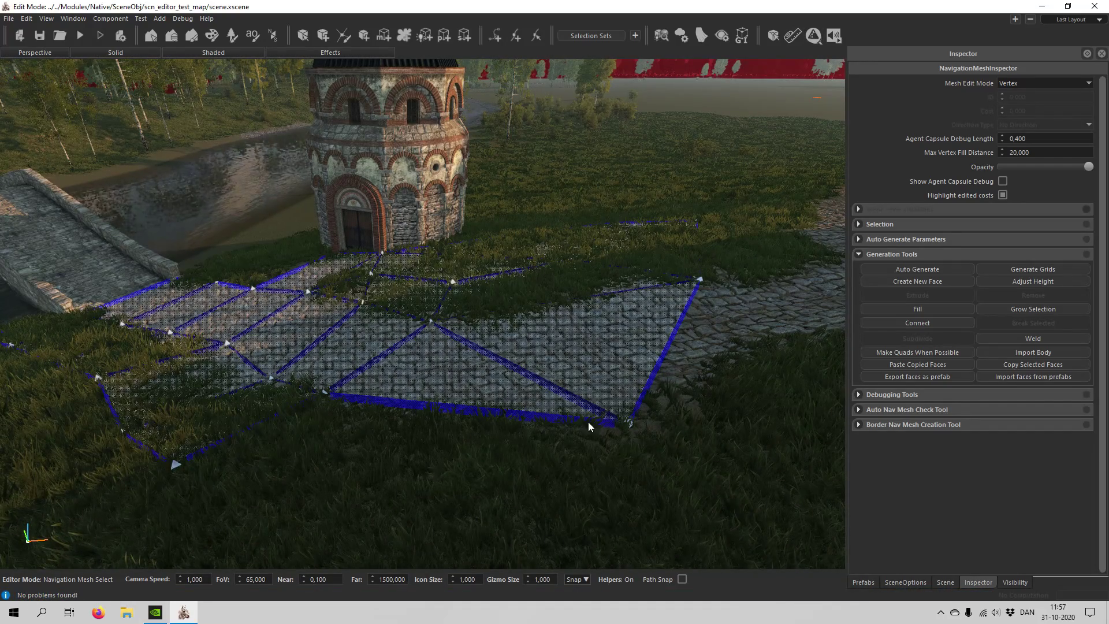
Survey the terrain along the cobblestone path beyond the tower and return to an overview of the navigation mesh
{"action": "right_click_drag", "start_coordinate": [543, 428], "coordinate": [693, 347]}
{"action": "key", "text": "w"}
{"action": "key", "text": "s"}
{"action": "right_click_drag", "start_coordinate": [414, 347], "coordinate": [435, 476]}
{"action": "key", "text": "w"}
{"action": "key", "text": "w"}
{"action": "key", "text": "w"}
{"action": "key", "text": "w"}
{"action": "key", "text": "w"}
{"action": "key", "text": "w"}
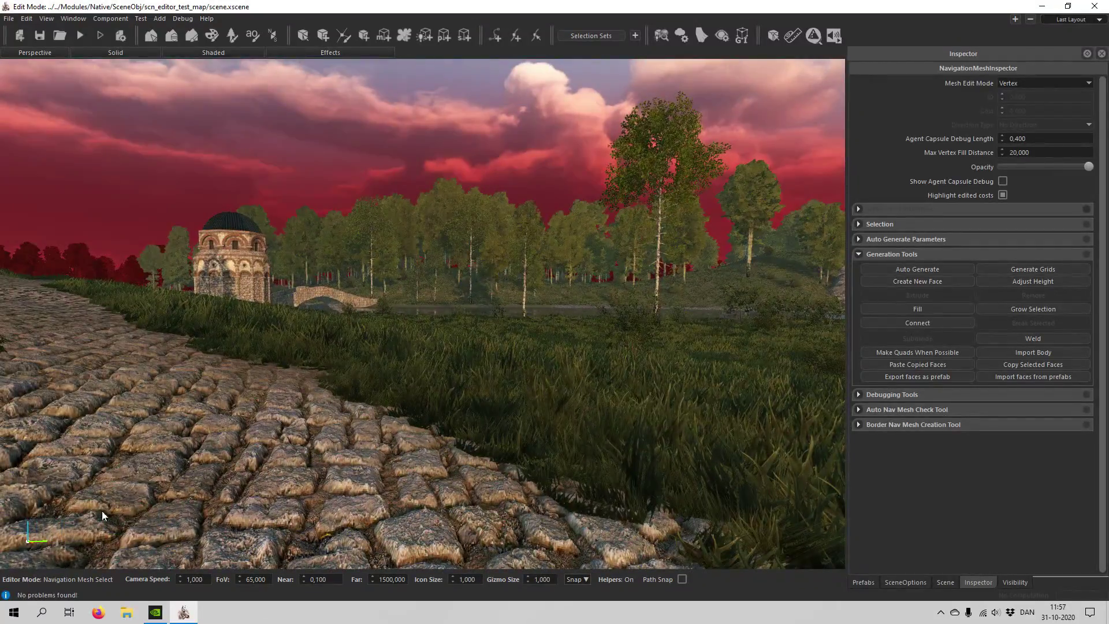
{"action": "right_click_drag", "start_coordinate": [119, 477], "coordinate": [294, 357]}
{"action": "key", "text": "w"}
{"action": "key", "text": "s"}
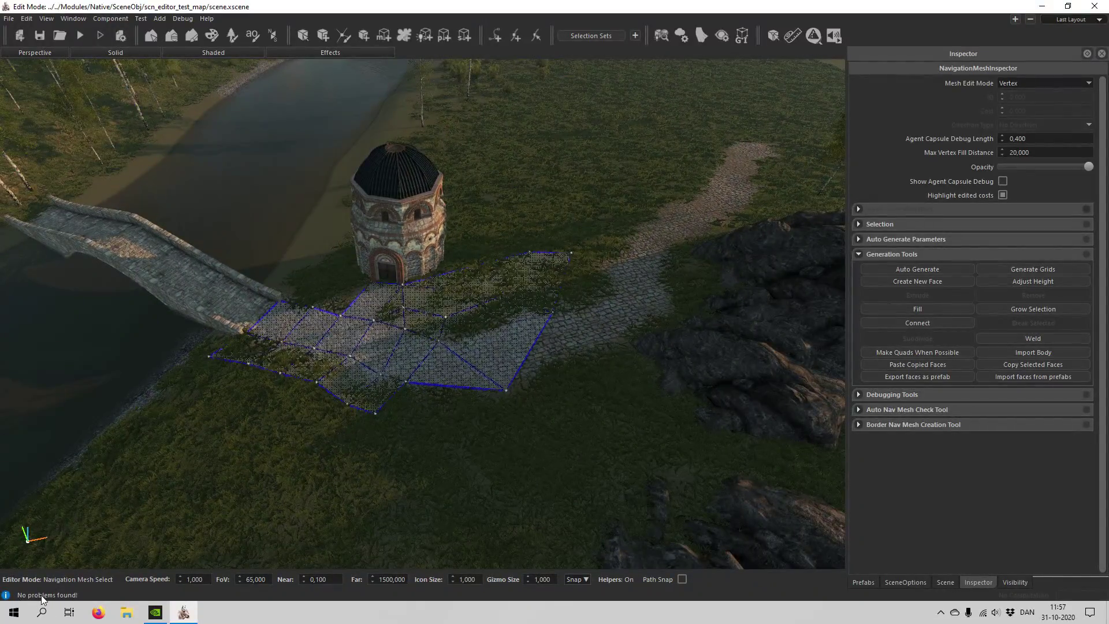
Place the empire_castle_wall_a_l2 prefab on the grass with its end against the tower
{"action": "right_click_drag", "start_coordinate": [556, 370], "coordinate": [982, 173]}
{"action": "key", "text": "w"}
{"action": "key", "text": "w"}
{"action": "right_click_drag", "start_coordinate": [555, 312], "coordinate": [485, 413]}
{"action": "right_click_drag", "start_coordinate": [526, 376], "coordinate": [451, 230]}
{"action": "key", "text": "s"}
{"action": "key", "text": "w"}
{"action": "key", "text": "s"}
{"action": "key", "text": "w"}
{"action": "key", "text": "s"}
{"action": "key", "text": "w"}
{"action": "key", "text": "s"}
{"action": "right_click_drag", "start_coordinate": [600, 344], "coordinate": [595, 346]}
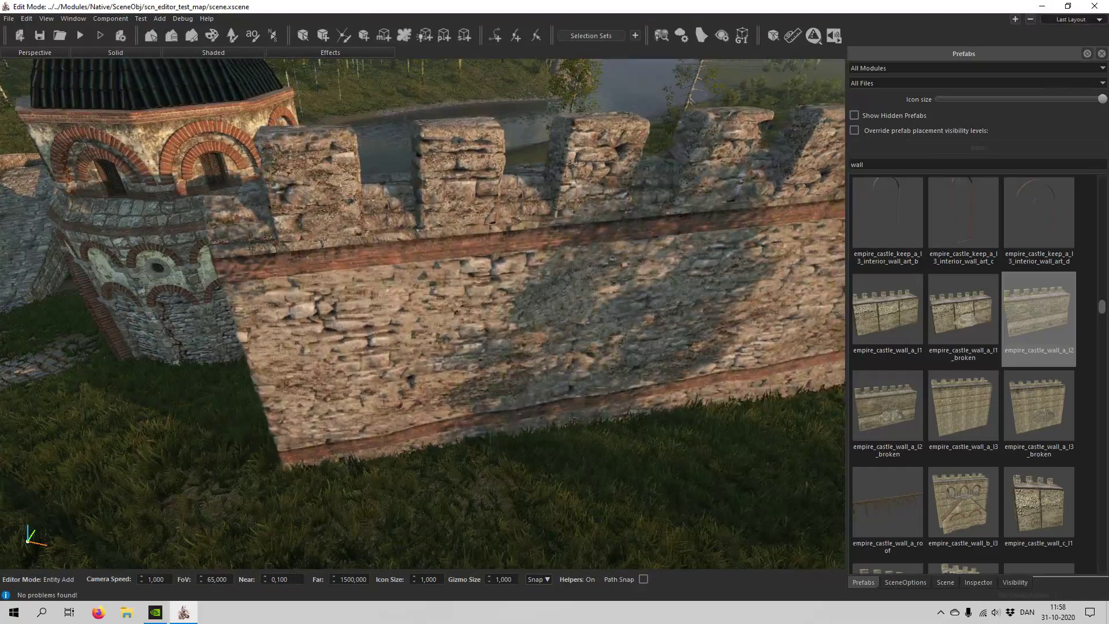
{"action": "right_click_drag", "start_coordinate": [422, 312], "coordinate": [395, 308]}
{"action": "key", "text": "s"}
{"action": "key", "text": "w"}
{"action": "key", "text": "s"}
{"action": "key", "text": "w"}
{"action": "right_click_drag", "start_coordinate": [598, 372], "coordinate": [602, 388]}
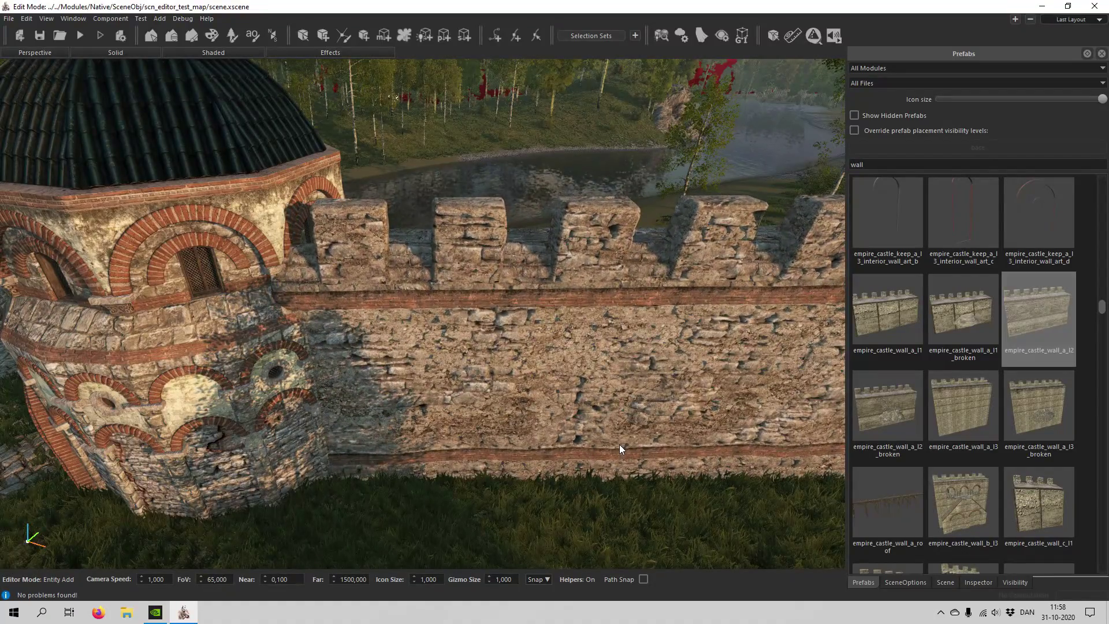
{"action": "left_click", "coordinate": [617, 441]}
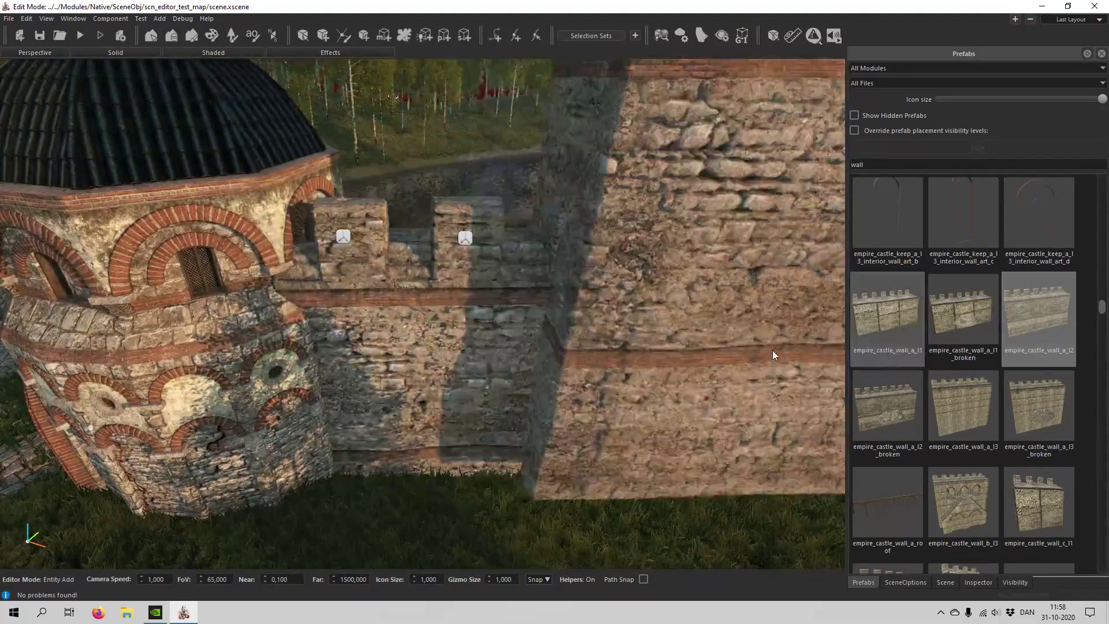
End the wall placement and examine the placed castle wall from both sides and above
{"action": "key", "text": "w"}
{"action": "right_click_drag", "start_coordinate": [772, 350], "coordinate": [752, 368]}
{"action": "key", "text": "w"}
{"action": "key", "text": "s"}
{"action": "key", "text": "w"}
{"action": "key", "text": "s"}
{"action": "key", "text": "w"}
{"action": "mouse_move", "coordinate": [466, 289]}
{"action": "right_mouse_down"}
{"action": "mouse_move", "coordinate": [463, 241]}
{"action": "mouse_move", "coordinate": [476, 335]}
{"action": "mouse_move", "coordinate": [463, 329]}
{"action": "mouse_move", "coordinate": [492, 289]}
{"action": "mouse_move", "coordinate": [421, 297]}
{"action": "mouse_move", "coordinate": [414, 346]}
{"action": "mouse_move", "coordinate": [474, 287]}
{"action": "right_mouse_up"}
{"action": "key", "text": "s"}
{"action": "key", "text": "w"}
{"action": "key", "text": "s"}
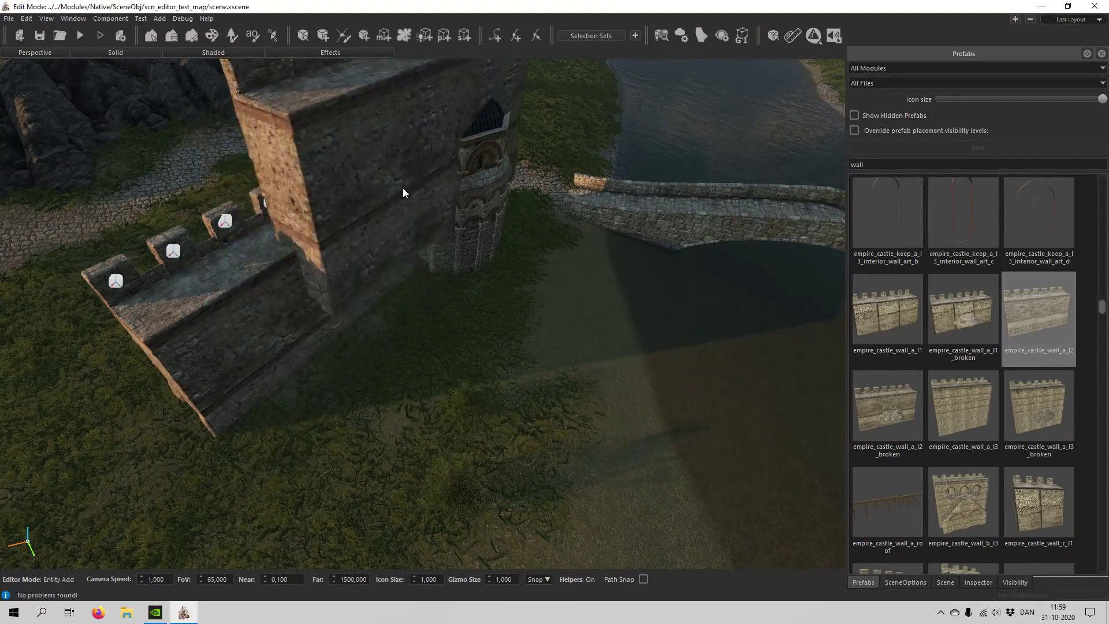
{"action": "key", "text": "a"}
{"action": "right_click_drag", "start_coordinate": [229, 248], "coordinate": [306, 255]}
{"action": "key", "text": "w"}
{"action": "key", "text": "s"}
{"action": "key", "text": "d"}
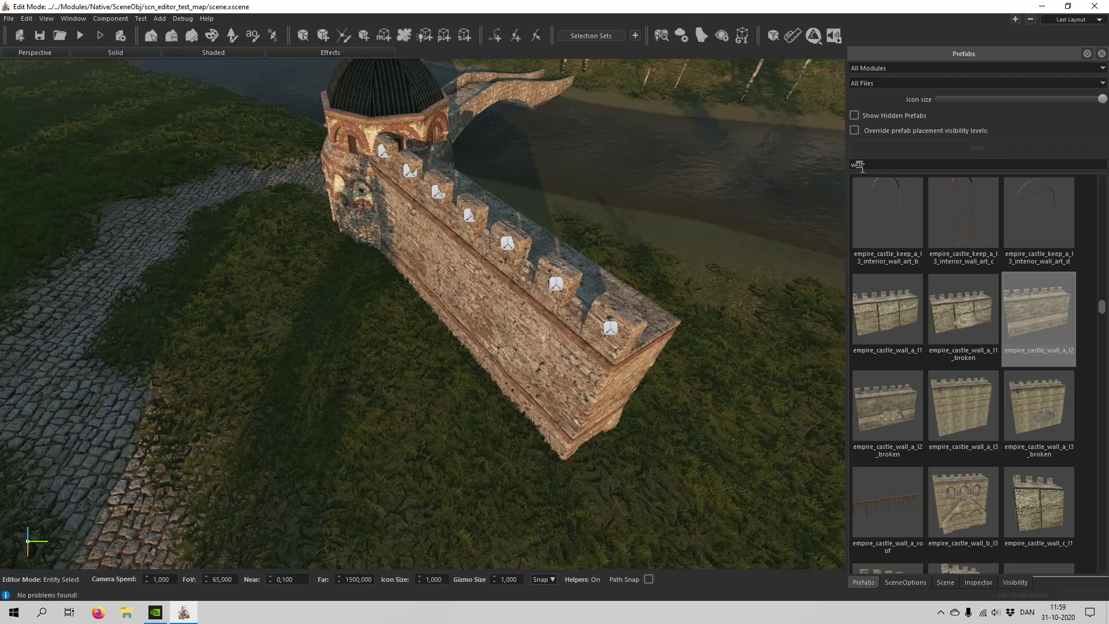
Search the prefabs for "ladder" and compare the civilian ladder and siege ladder spawner variants
{"action": "type", "text": "ladder"}
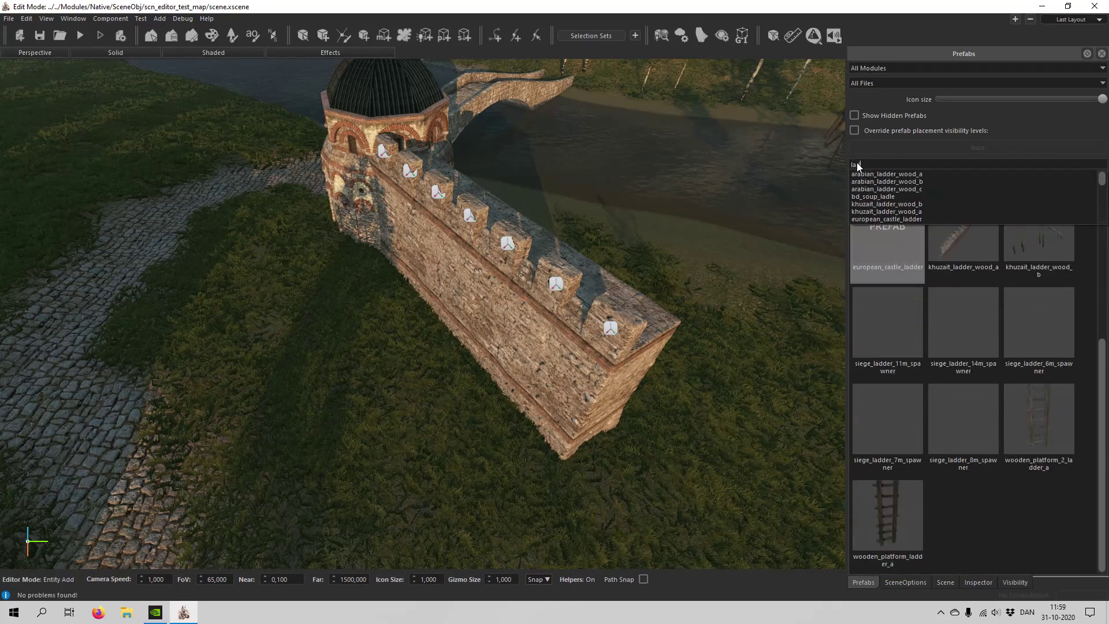
{"action": "left_click", "coordinate": [963, 236]}
{"action": "key", "text": "w"}
{"action": "right_click_drag", "start_coordinate": [434, 347], "coordinate": [450, 399]}
{"action": "key", "text": "s"}
{"action": "key", "text": "w"}
{"action": "key", "text": "s"}
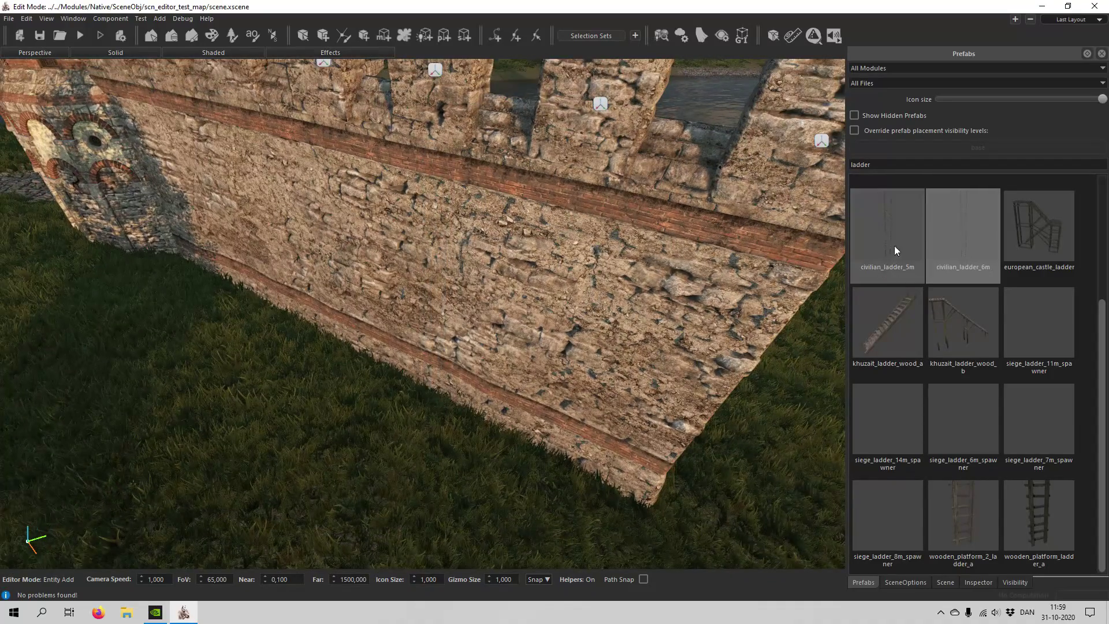
{"action": "scroll", "coordinate": [918, 240], "scroll_direction": "up", "scroll_amount": 3}
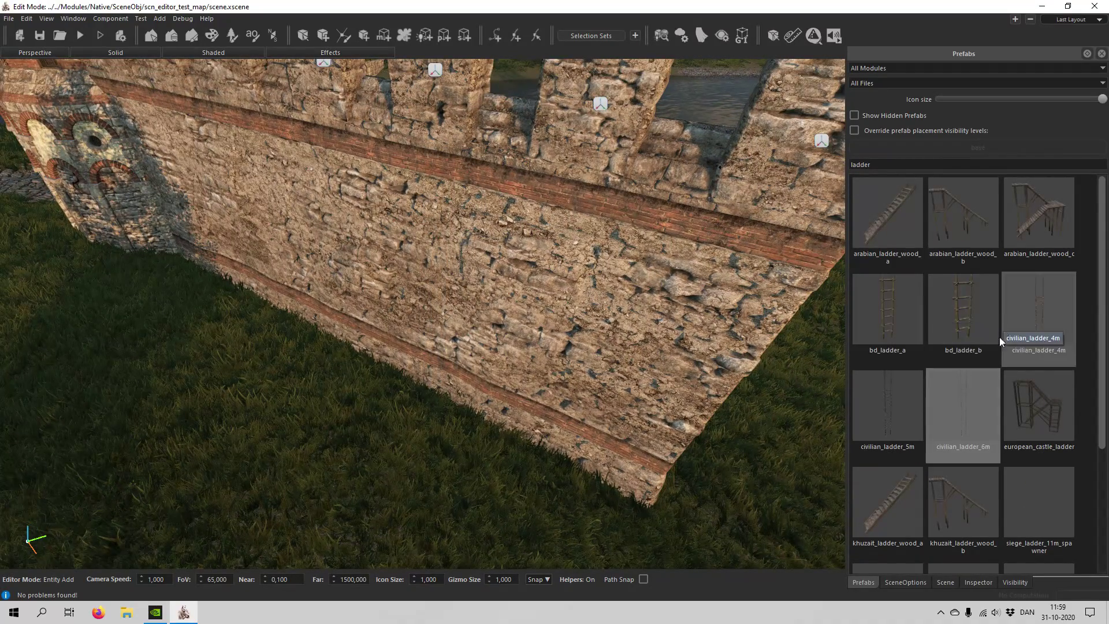
{"action": "scroll", "coordinate": [915, 488], "scroll_direction": "down", "scroll_amount": 3}
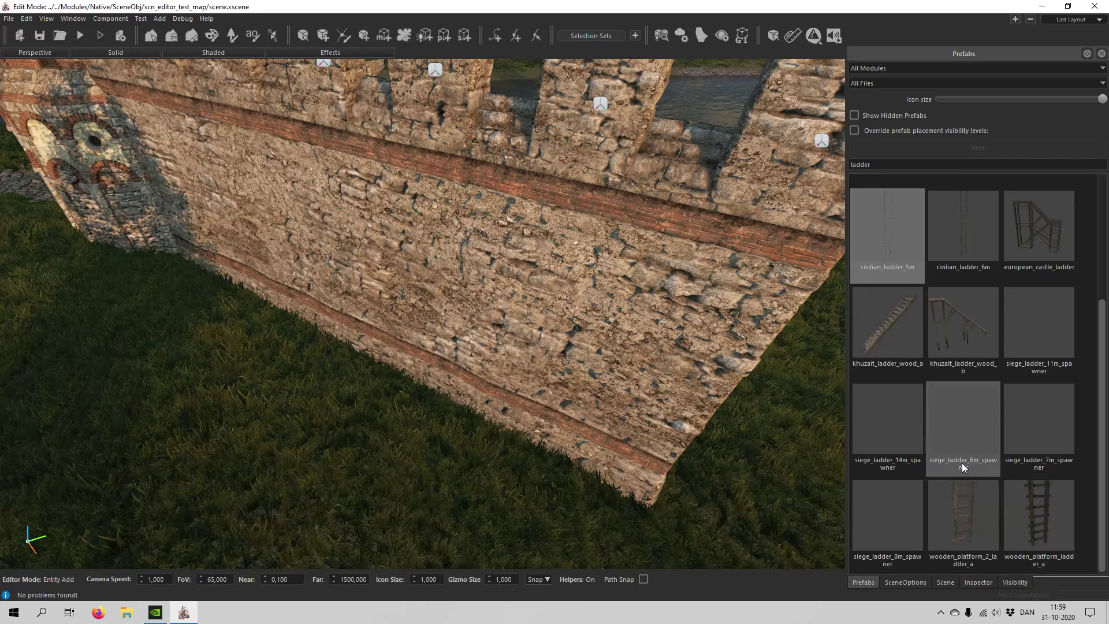
{"action": "scroll", "coordinate": [982, 423], "scroll_direction": "up", "scroll_amount": 3}
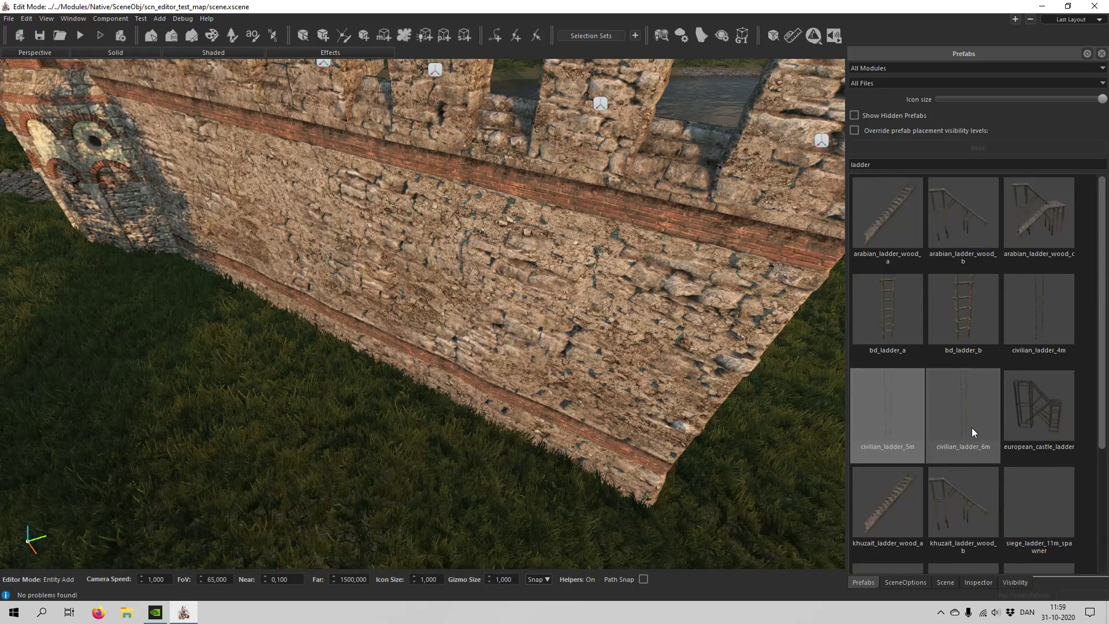
{"action": "scroll", "coordinate": [1001, 451], "scroll_direction": "down", "scroll_amount": 3}
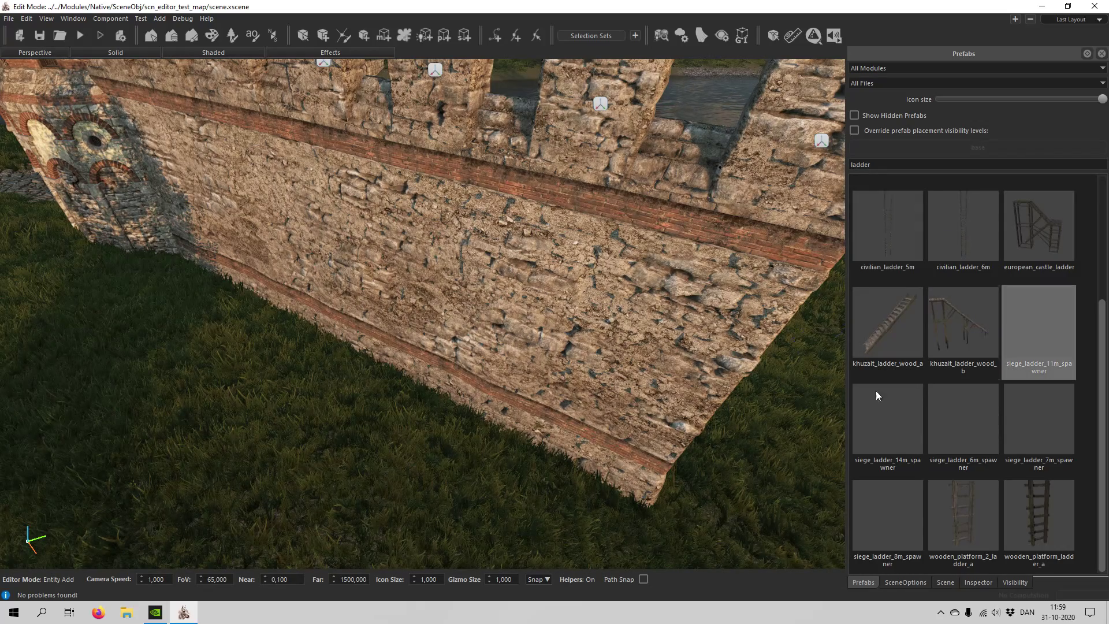
{"action": "scroll", "coordinate": [386, 437], "scroll_direction": "down", "scroll_amount": 2}
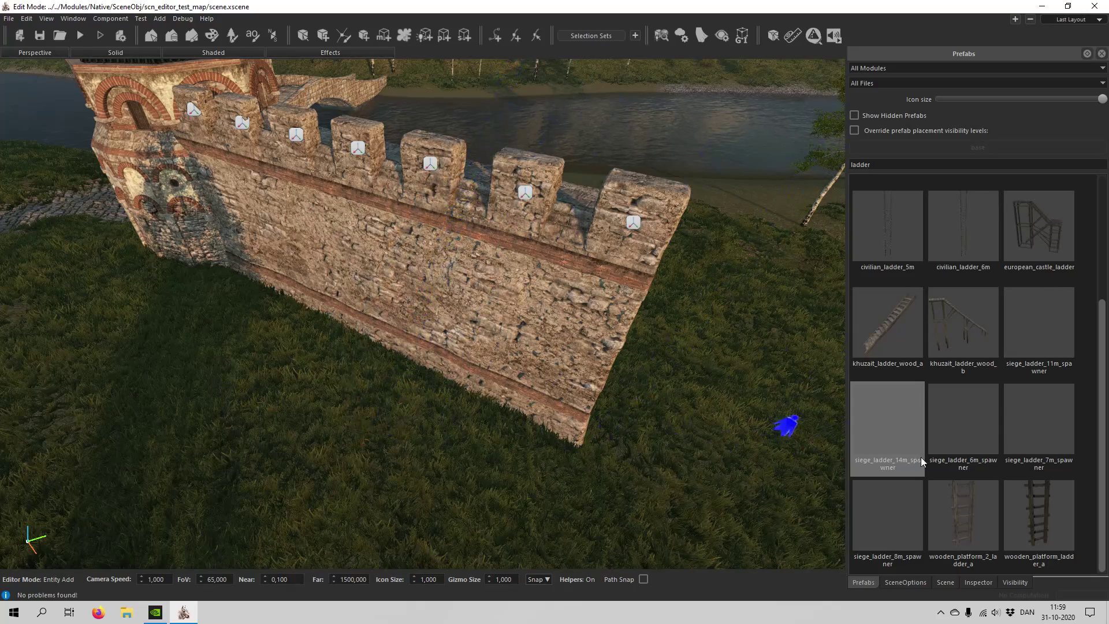
Try siege_ladder_8m_spawner against the castle wall and place siege_ladder_7m_spawner there instead, leaning towards the battlements
{"action": "left_click", "coordinate": [874, 524]}
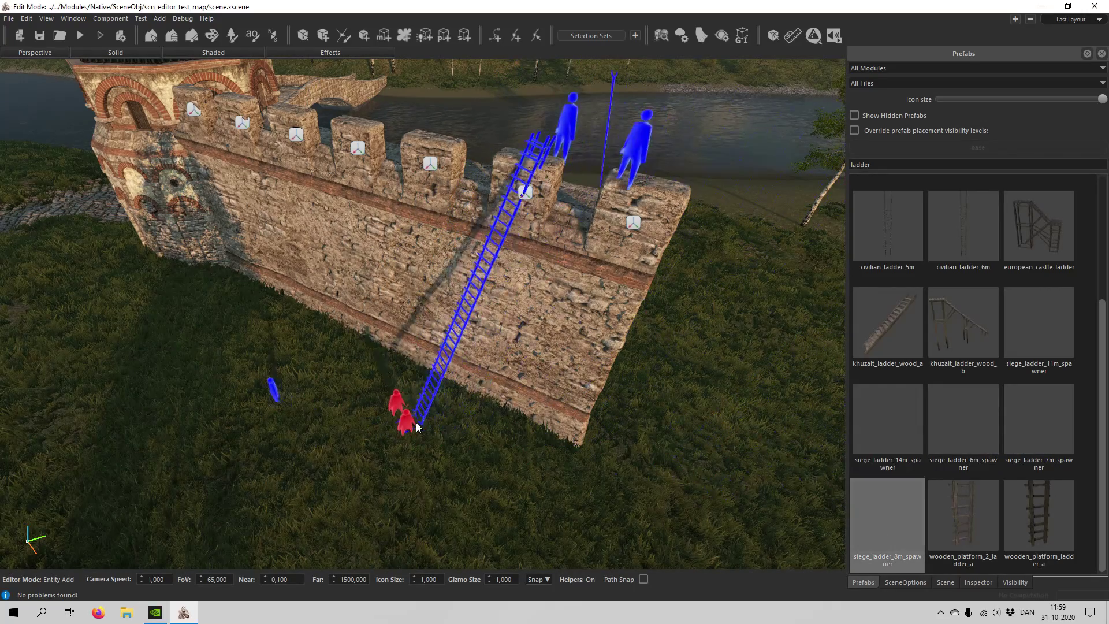
{"action": "left_click", "coordinate": [1060, 414]}
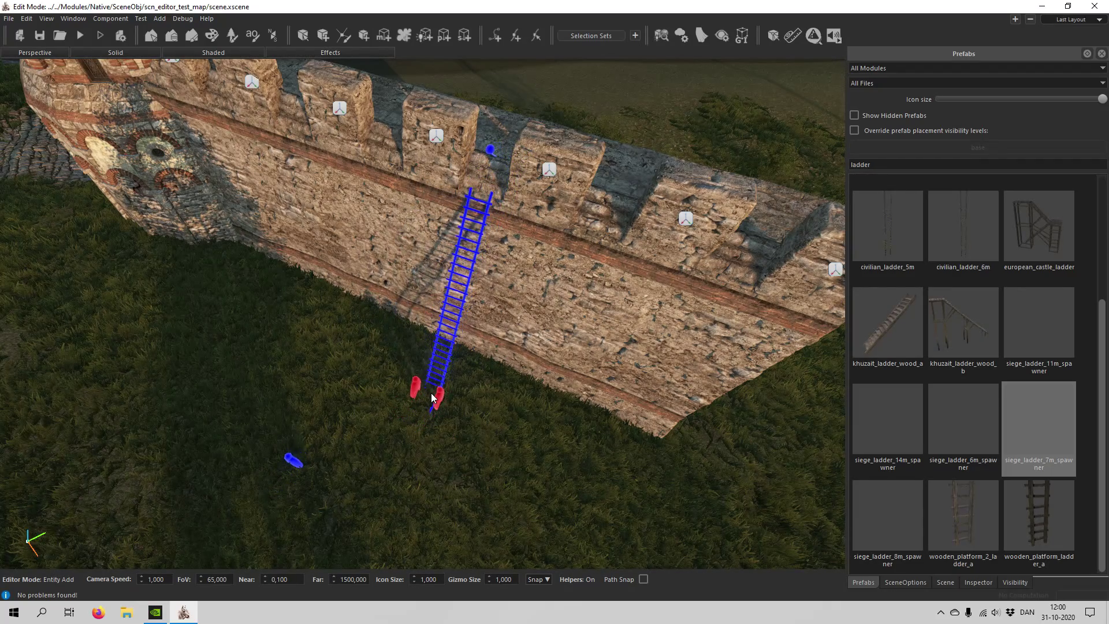
{"action": "middle_click_drag", "start_coordinate": [500, 406], "coordinate": [479, 305]}
{"action": "middle_click_drag", "start_coordinate": [442, 238], "coordinate": [355, 328]}
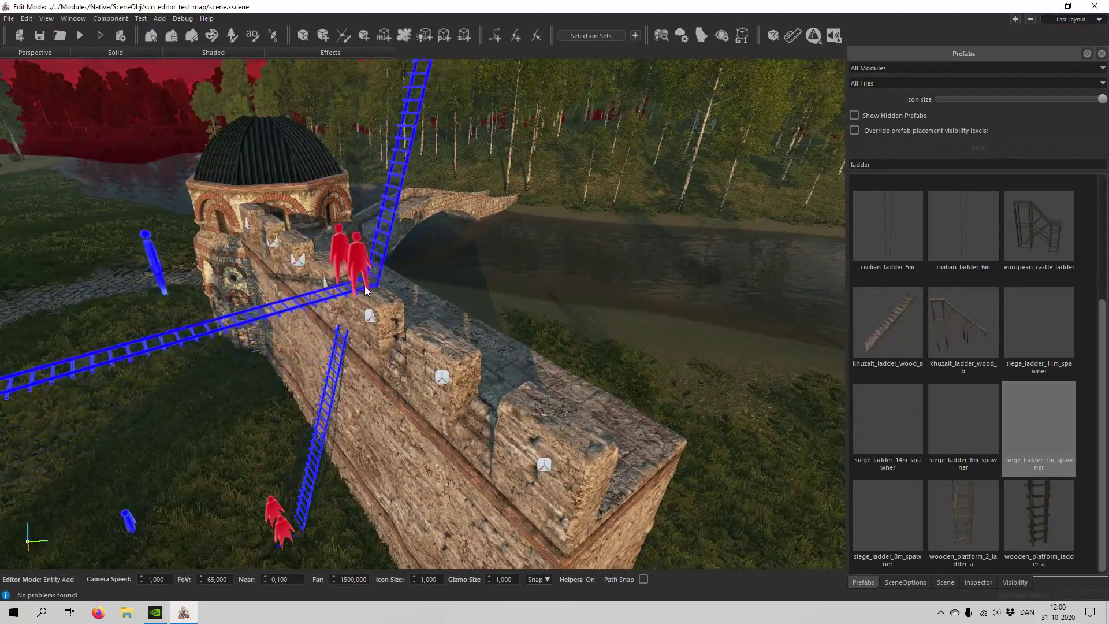
Select the castle wall entity and lower it to Z position 1.43
{"action": "middle_click_drag", "start_coordinate": [365, 288], "coordinate": [523, 386]}
{"action": "scroll", "coordinate": [362, 240], "scroll_direction": "down", "scroll_amount": 5}
{"action": "left_click", "coordinate": [304, 37]}
{"action": "left_click", "coordinate": [505, 380]}
{"action": "middle_click_drag", "start_coordinate": [500, 384], "coordinate": [467, 376]}
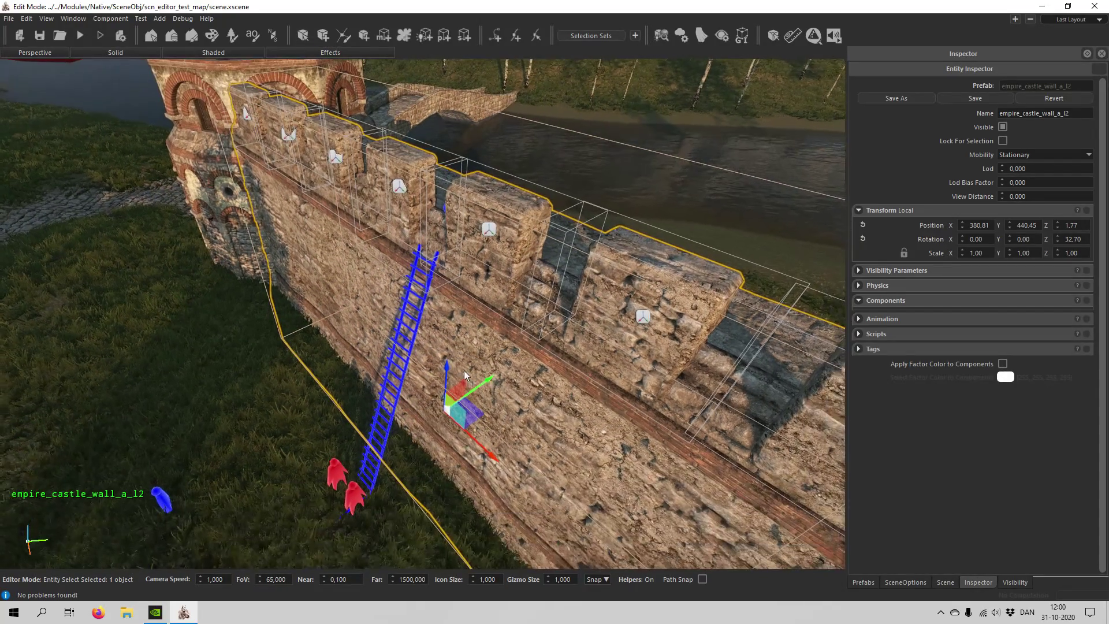
{"action": "left_click_drag", "start_coordinate": [446, 373], "coordinate": [447, 383]}
Lower the castle wall further to Z position 1.05 to match its walkway to the blue figures at the ladder's upper end
{"action": "middle_click_drag", "start_coordinate": [447, 382], "coordinate": [312, 382]}
{"action": "key", "text": "w"}
{"action": "mouse_move", "coordinate": [462, 231]}
{"action": "middle_mouse_down"}
{"action": "mouse_move", "coordinate": [468, 312]}
{"action": "mouse_move", "coordinate": [470, 220]}
{"action": "middle_mouse_up"}
{"action": "key", "text": "s"}
{"action": "key", "text": "w"}
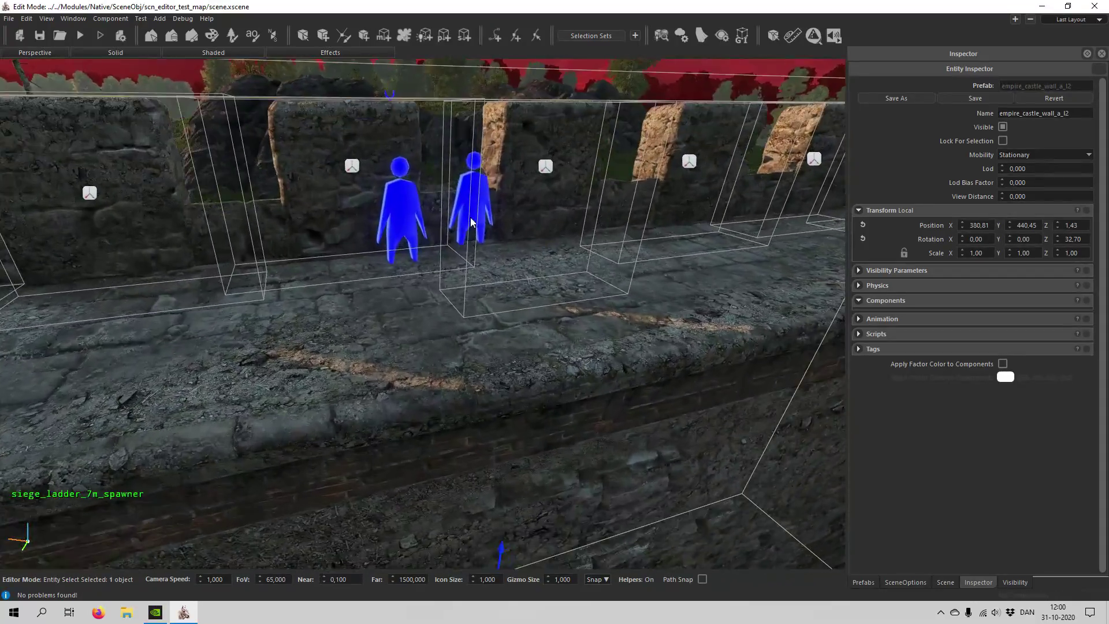
{"action": "key", "text": "s"}
{"action": "middle_click_drag", "start_coordinate": [545, 279], "coordinate": [528, 370]}
{"action": "key", "text": "s"}
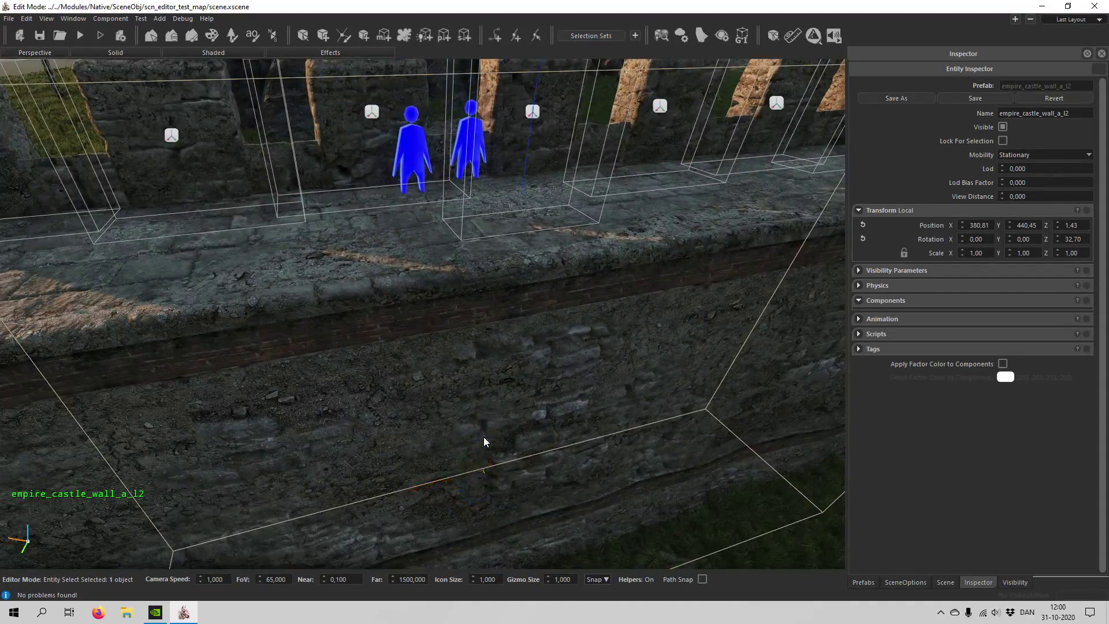
{"action": "left_click_drag", "start_coordinate": [484, 439], "coordinate": [483, 451]}
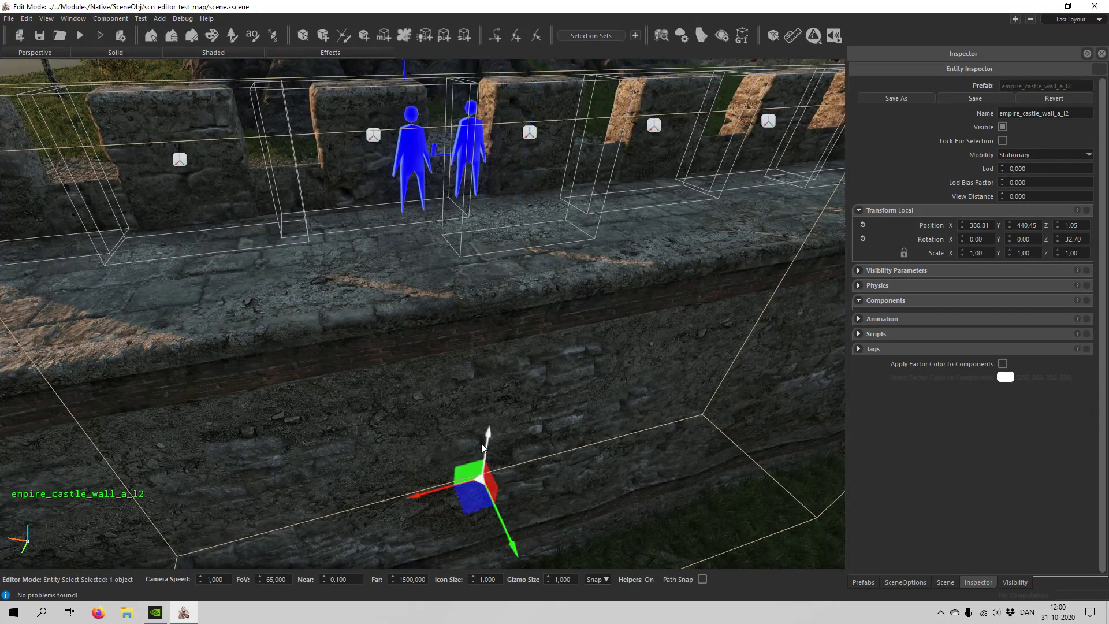
Deselect the castle wall and examine how the siege ladder and its figures fit against it
{"action": "key", "text": "s"}
{"action": "left_click", "coordinate": [601, 476]}
{"action": "key", "text": "a"}
{"action": "middle_click_drag", "start_coordinate": [600, 478], "coordinate": [815, 416]}
{"action": "key", "text": "a"}
{"action": "key", "text": "s"}
{"action": "middle_click_drag", "start_coordinate": [816, 205], "coordinate": [500, 465]}
{"action": "key", "text": "w"}
{"action": "middle_click_drag", "start_coordinate": [497, 391], "coordinate": [497, 356]}
{"action": "key", "text": "s"}
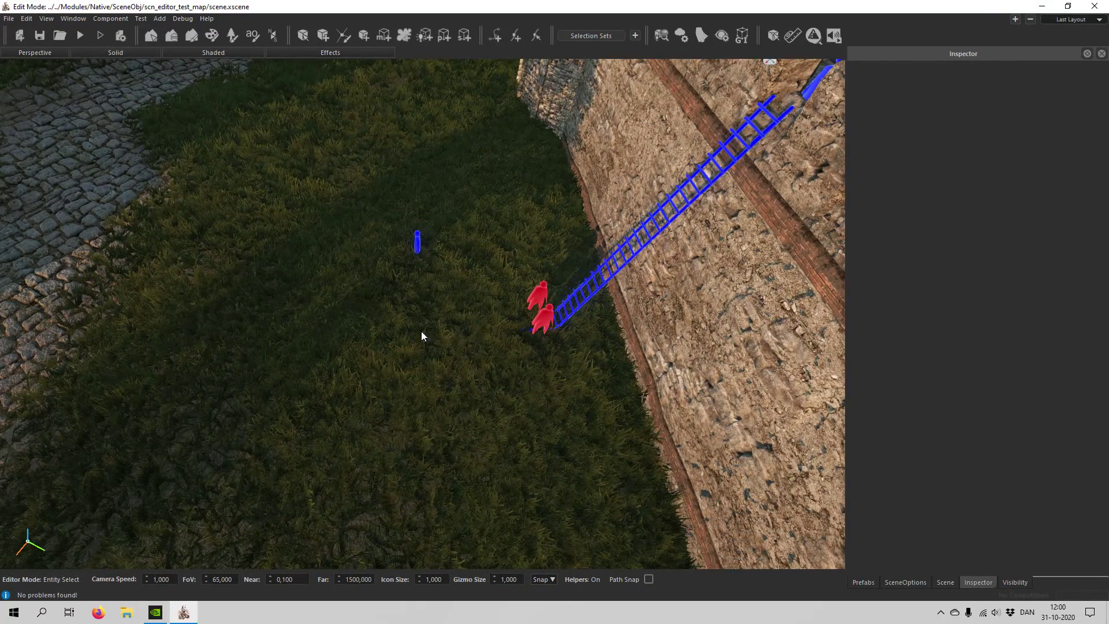
{"action": "scroll", "coordinate": [439, 382], "scroll_direction": "down", "scroll_amount": 5}
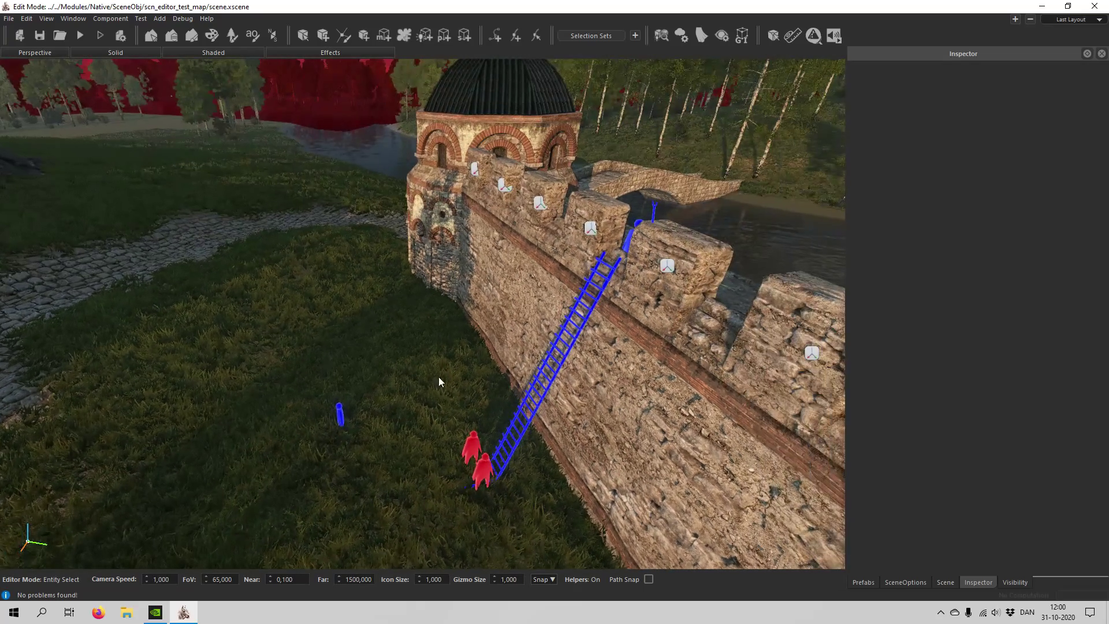
Select the siege ladder spawner and inspect its child entities, including fork_holder, in the scene hierarchy
{"action": "left_click", "coordinate": [511, 463]}
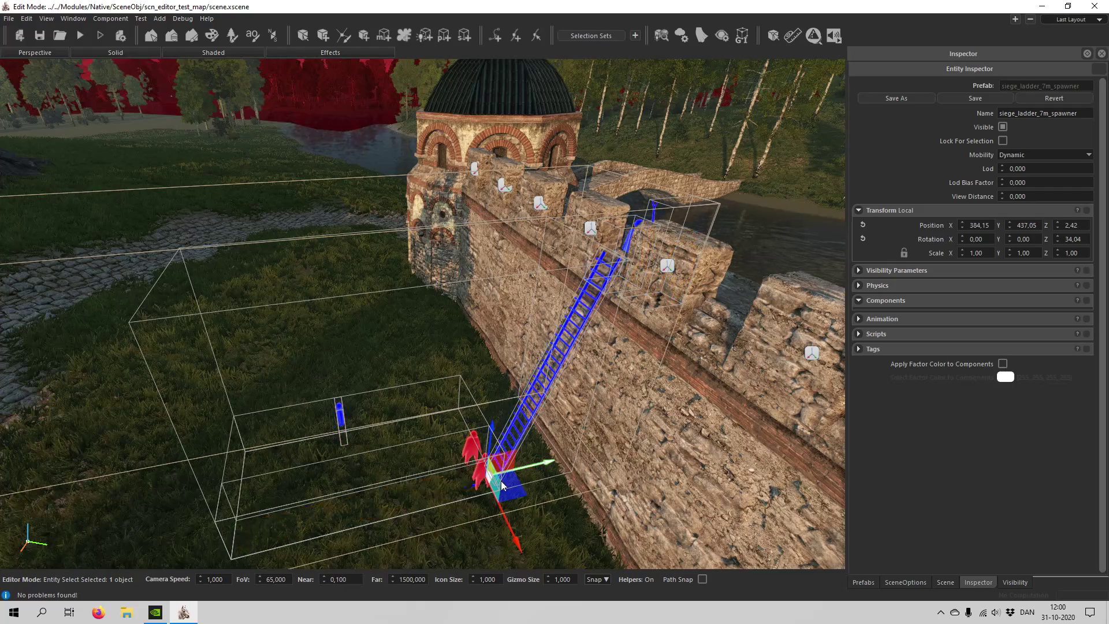
{"action": "left_click", "coordinate": [947, 583]}
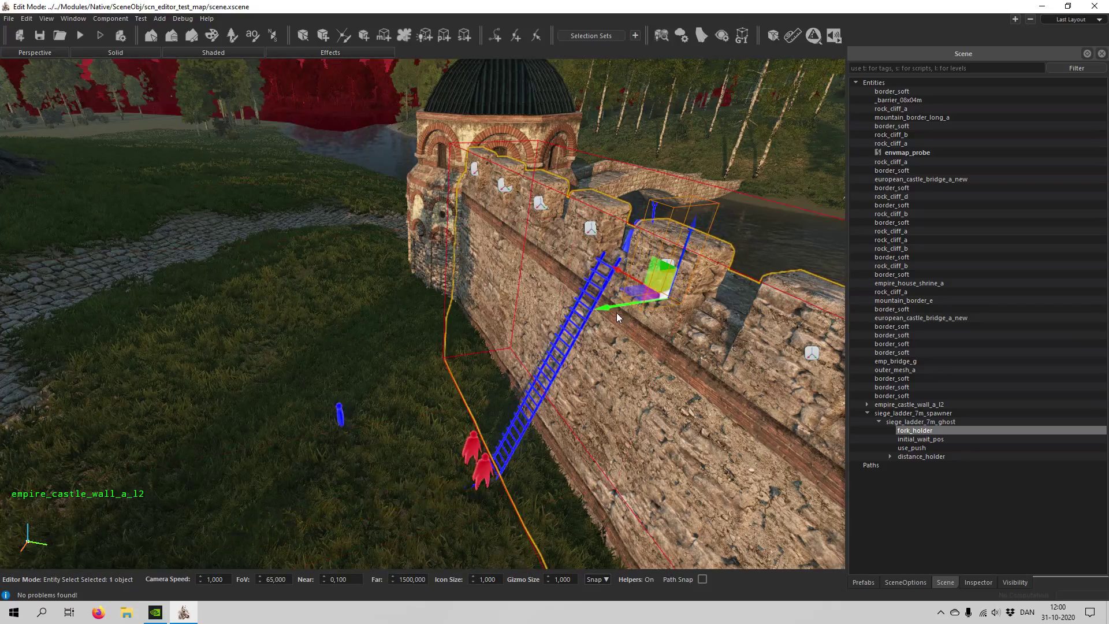
{"action": "right_click_drag", "start_coordinate": [362, 347], "coordinate": [358, 407]}
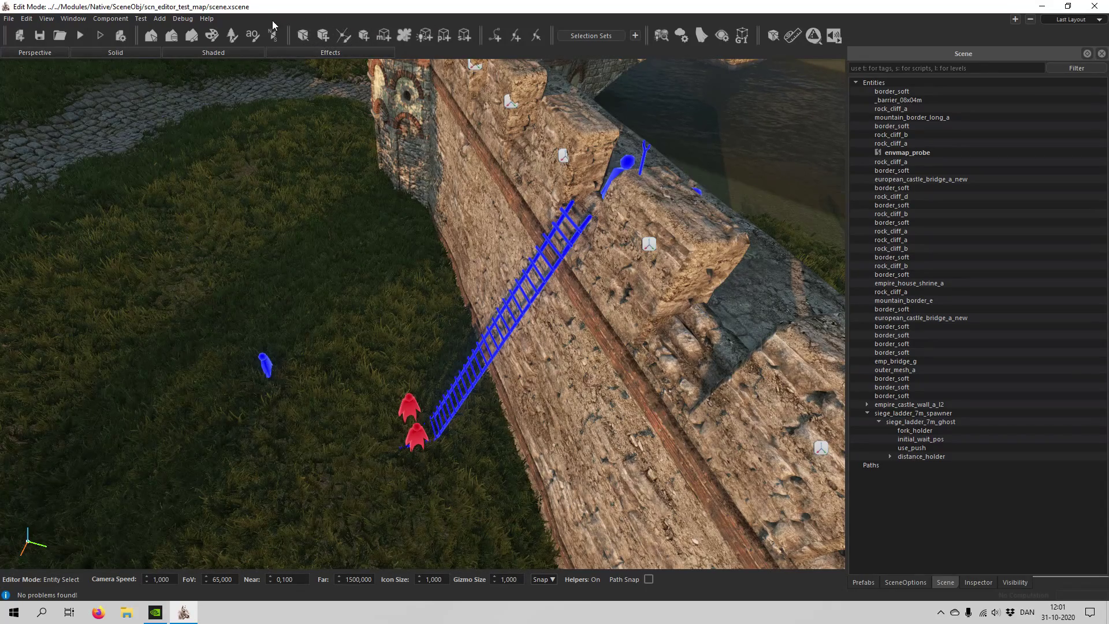
Extrude the outer edge of the grass navigation mesh towards the foot of the siege ladder
{"action": "left_click", "coordinate": [274, 36]}
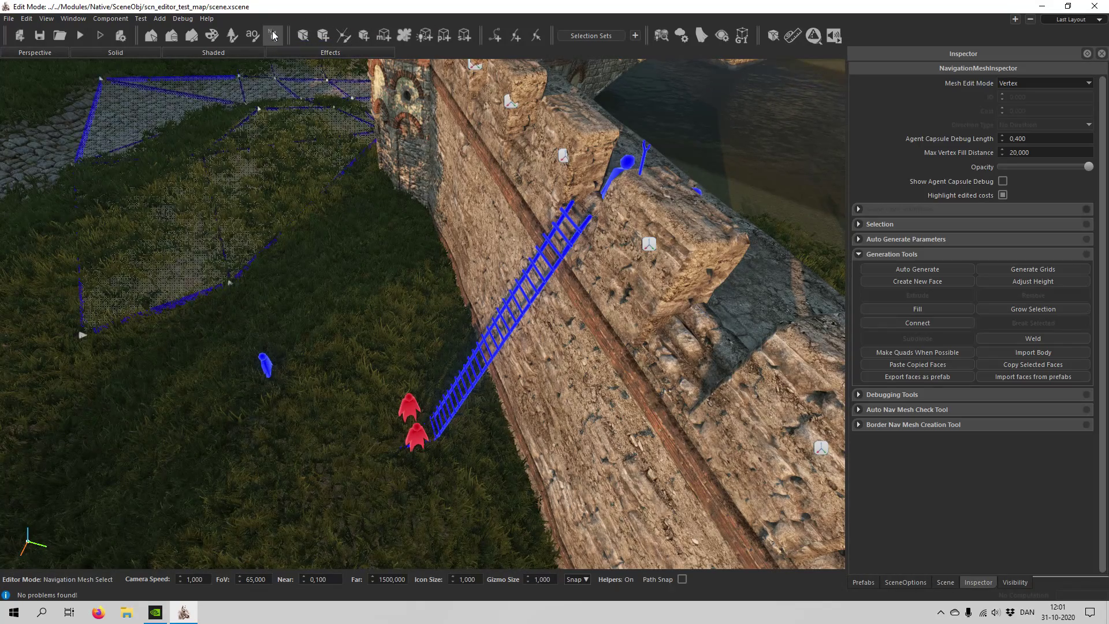
{"action": "right_click_drag", "start_coordinate": [409, 334], "coordinate": [366, 315]}
{"action": "key", "text": "2"}
{"action": "left_click", "coordinate": [246, 238]}
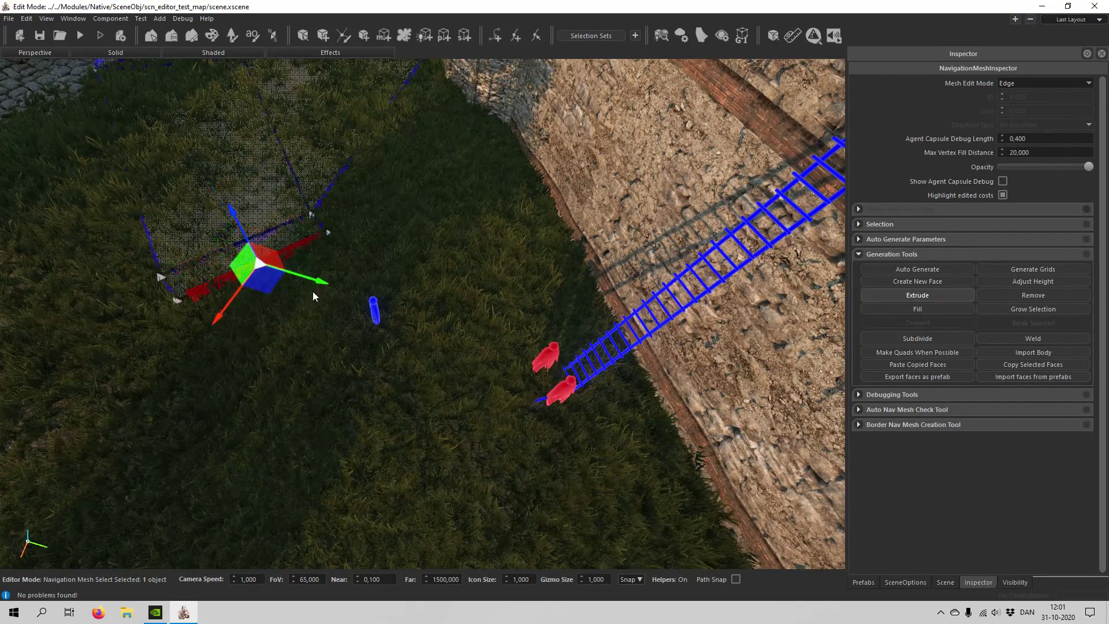
{"action": "left_click_drag", "start_coordinate": [481, 417], "coordinate": [469, 420]}
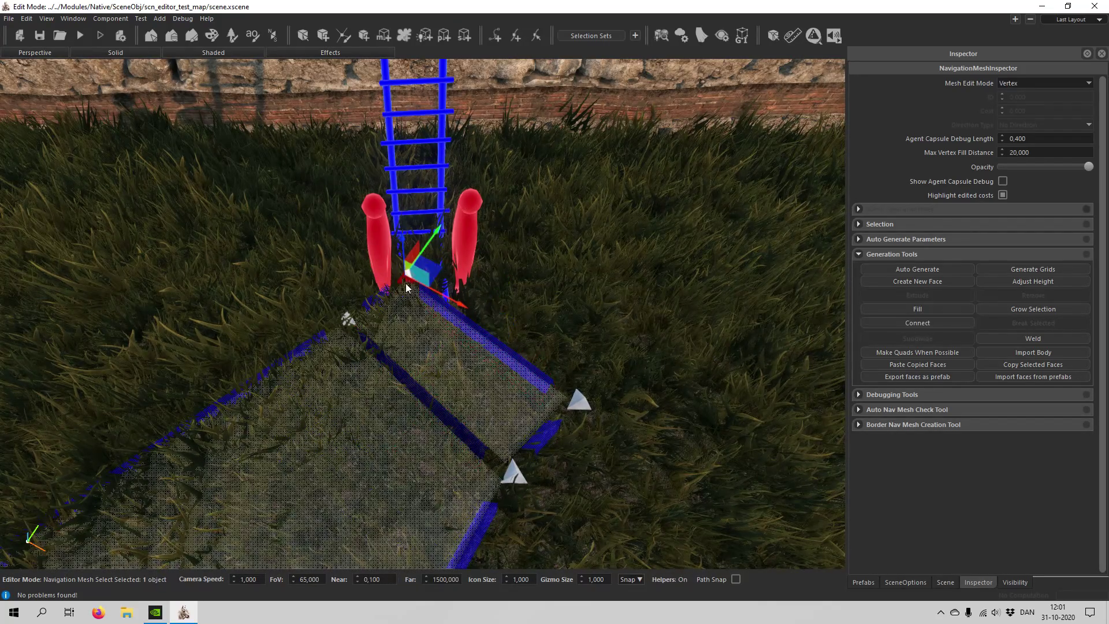
Move the new face's corner vertices in beside the red figures so its end narrows to the ladder's width
{"action": "left_click", "coordinate": [581, 404]}
{"action": "left_click_drag", "start_coordinate": [597, 391], "coordinate": [495, 293]}
{"action": "left_click", "coordinate": [512, 477]}
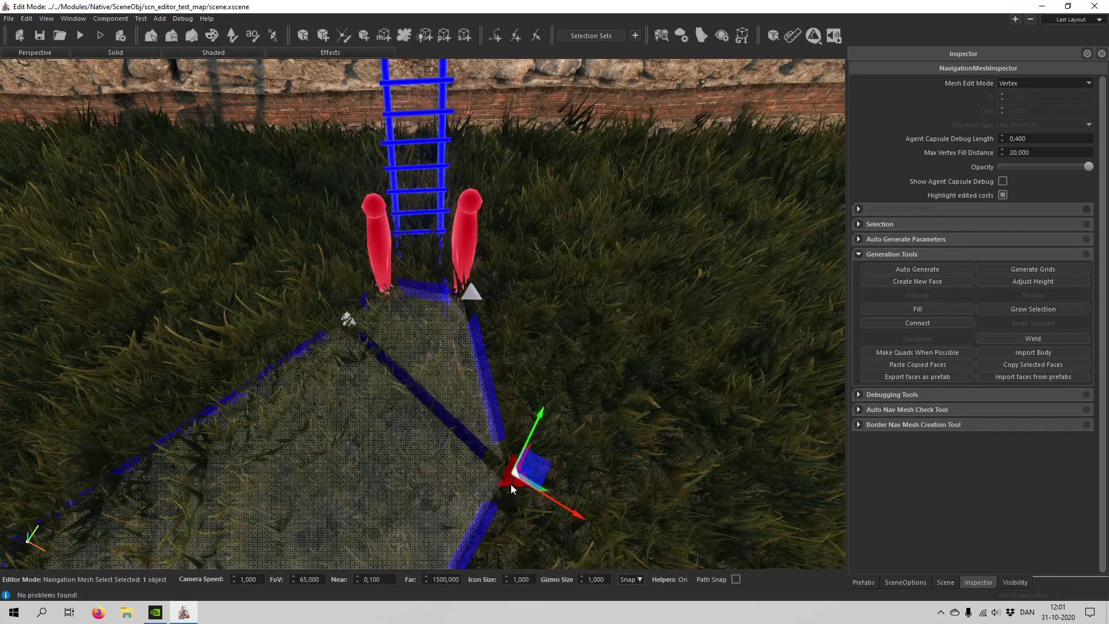
{"action": "left_click", "coordinate": [354, 315]}
{"action": "left_click_drag", "start_coordinate": [357, 317], "coordinate": [338, 350]}
{"action": "left_click_drag", "start_coordinate": [546, 467], "coordinate": [552, 382]}
{"action": "left_click", "coordinate": [564, 314]}
Fine-tune the height and position of the two end vertices so the mesh edge lines up with the ladder's foot
{"action": "right_click_drag", "start_coordinate": [563, 314], "coordinate": [405, 254]}
{"action": "left_click", "coordinate": [369, 227]}
{"action": "left_click_drag", "start_coordinate": [372, 213], "coordinate": [401, 287]}
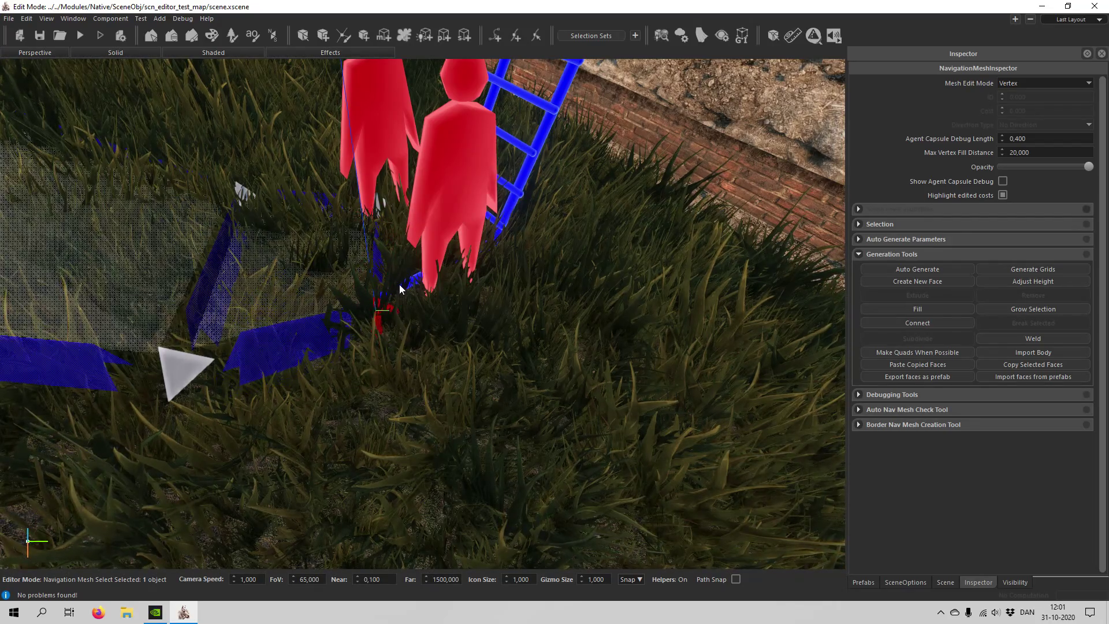
{"action": "left_click", "coordinate": [377, 207]}
{"action": "right_click_drag", "start_coordinate": [376, 207], "coordinate": [404, 309]}
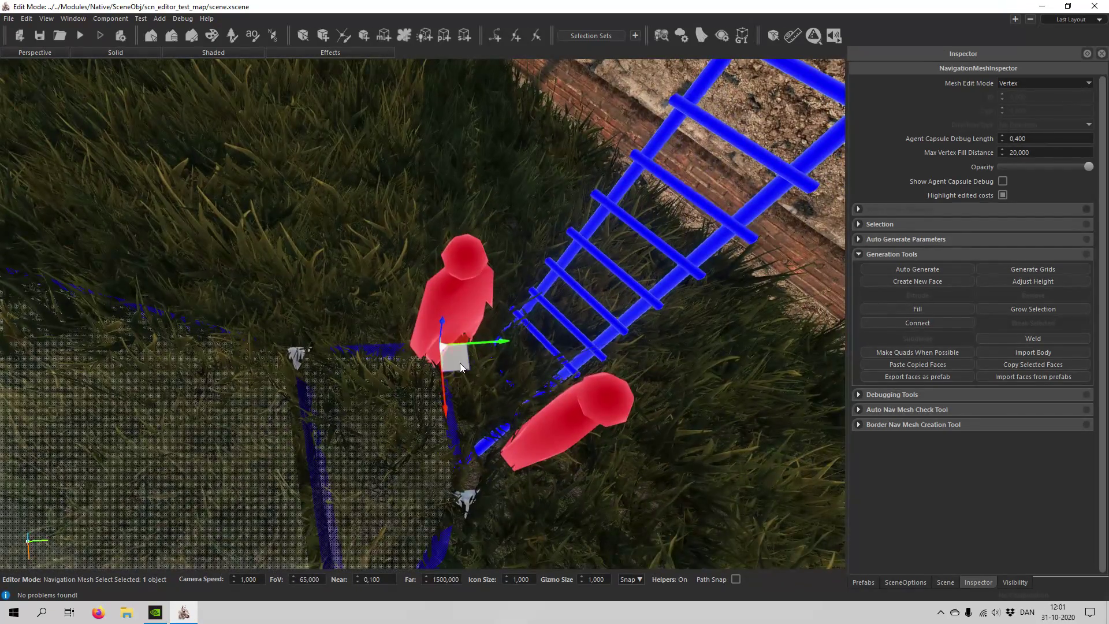
{"action": "left_click_drag", "start_coordinate": [457, 364], "coordinate": [488, 368]}
{"action": "left_click_drag", "start_coordinate": [467, 500], "coordinate": [543, 412]}
{"action": "left_click", "coordinate": [686, 414]}
{"action": "scroll", "coordinate": [688, 412], "scroll_direction": "down", "scroll_amount": 8}
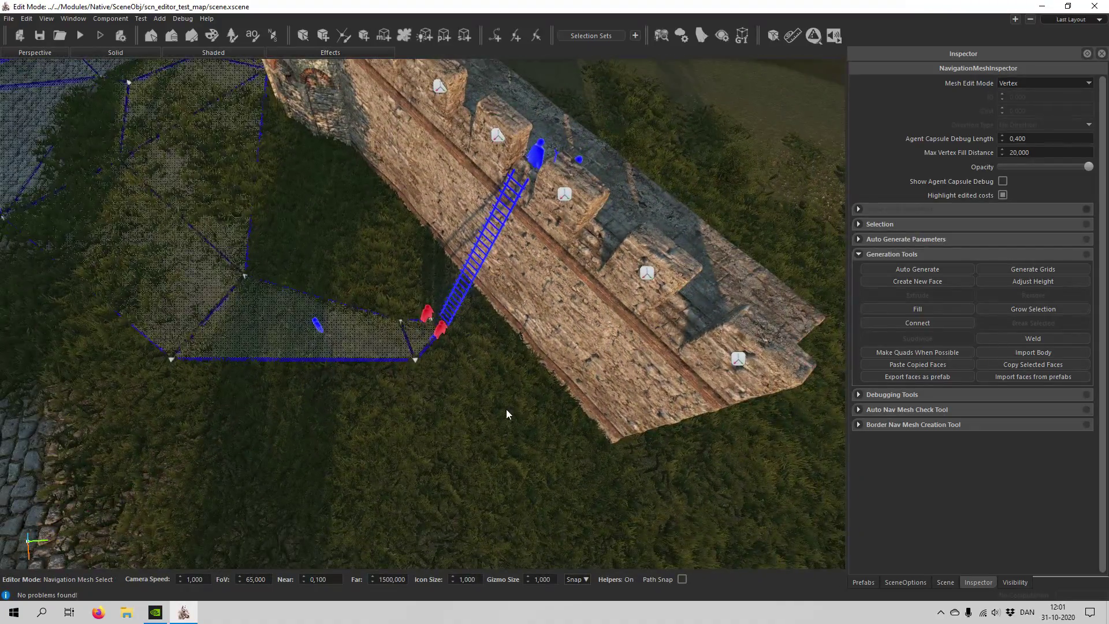
{"action": "right_click_drag", "start_coordinate": [507, 414], "coordinate": [413, 393]}
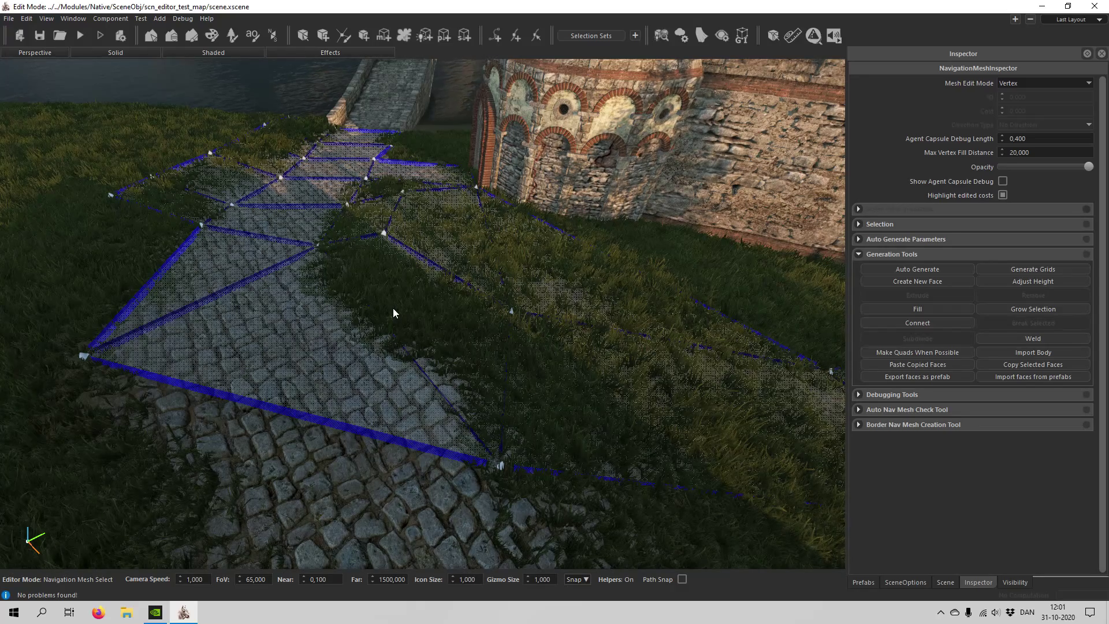
Select the large triangular face on the cobblestone path in face mode and examine its ID and cost
{"action": "key", "text": "3"}
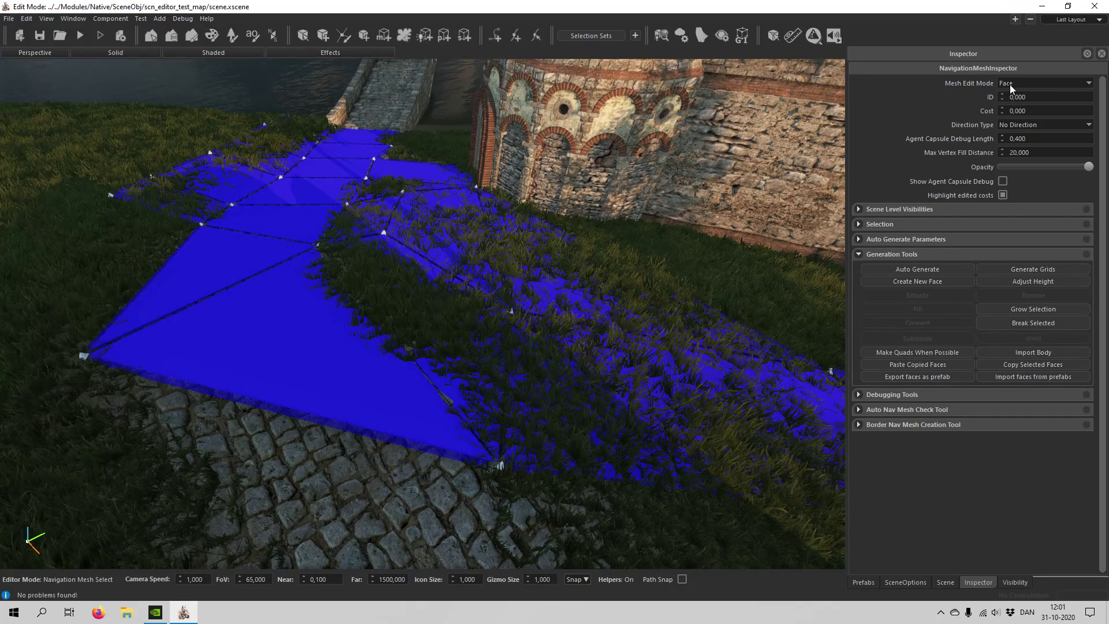
{"action": "left_click", "coordinate": [357, 334]}
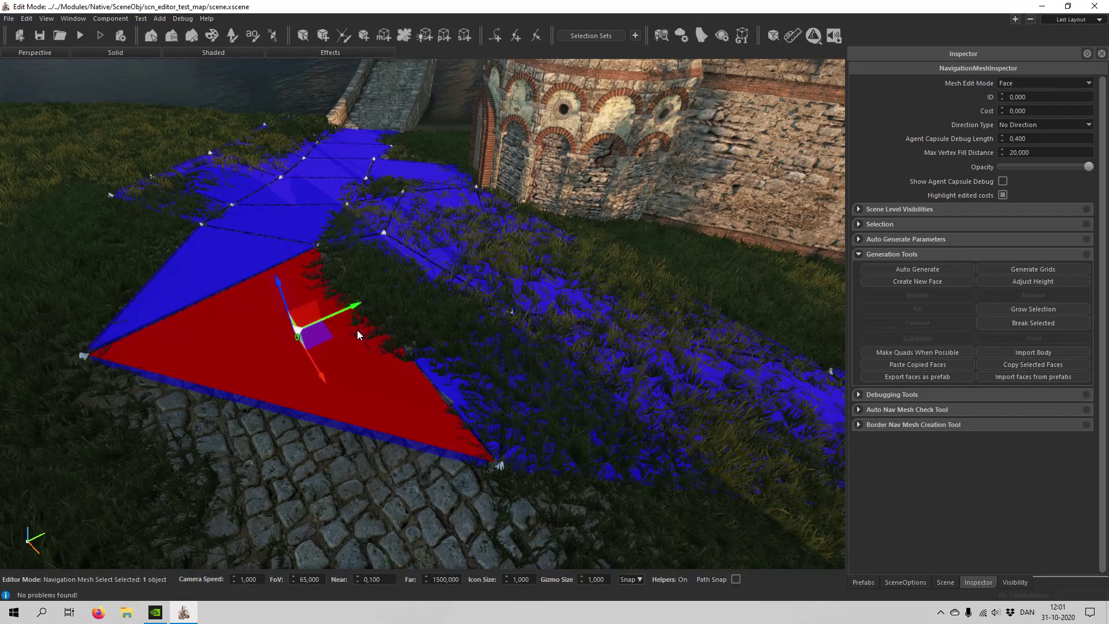
{"action": "middle_click_drag", "start_coordinate": [357, 334], "coordinate": [502, 306]}
{"action": "scroll", "coordinate": [501, 307], "scroll_direction": "up", "scroll_amount": 4}
{"action": "scroll", "coordinate": [449, 354], "scroll_direction": "down", "scroll_amount": 3}
{"action": "scroll", "coordinate": [448, 354], "scroll_direction": "down", "scroll_amount": 3}
{"action": "right_click_drag", "start_coordinate": [449, 354], "coordinate": [468, 324]}
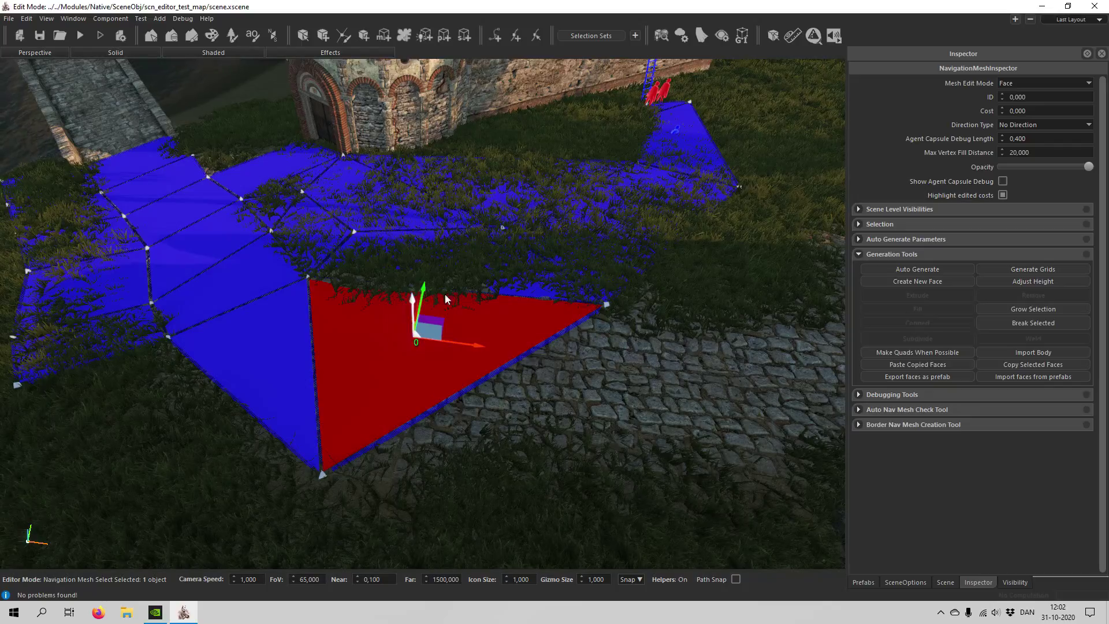
Examine how the navigation mesh faces run from the cobblestone path across the grass to the ladder's foot
{"action": "key", "text": "w"}
{"action": "right_click_drag", "start_coordinate": [640, 411], "coordinate": [427, 422]}
{"action": "key", "text": "s"}
{"action": "right_click_drag", "start_coordinate": [594, 421], "coordinate": [637, 409]}
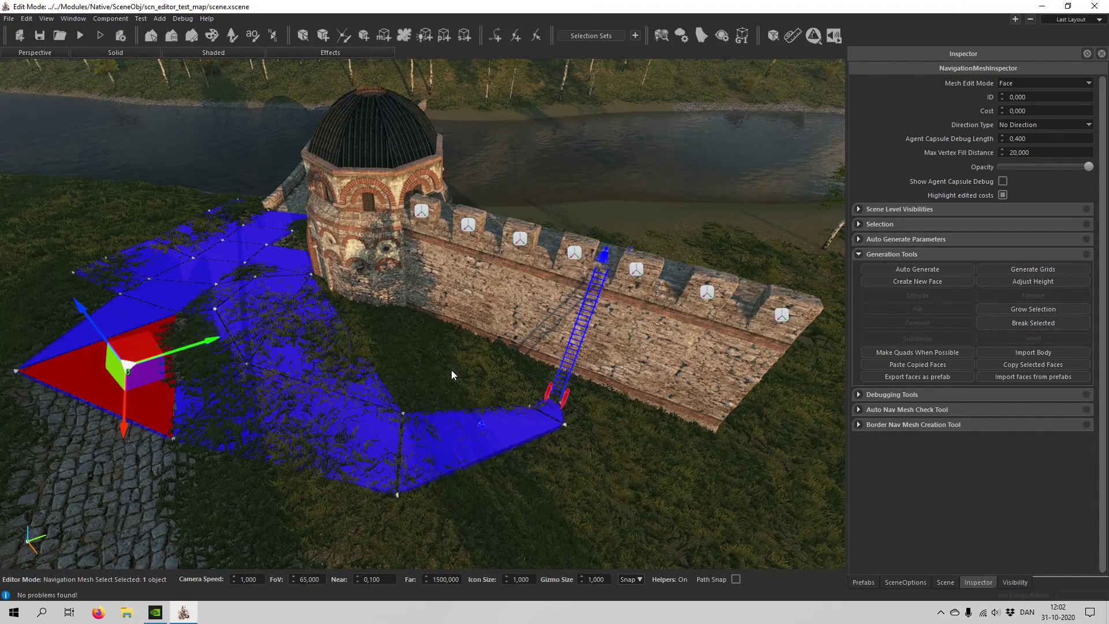
{"action": "right_click_drag", "start_coordinate": [452, 370], "coordinate": [384, 407]}
{"action": "key", "text": "w"}
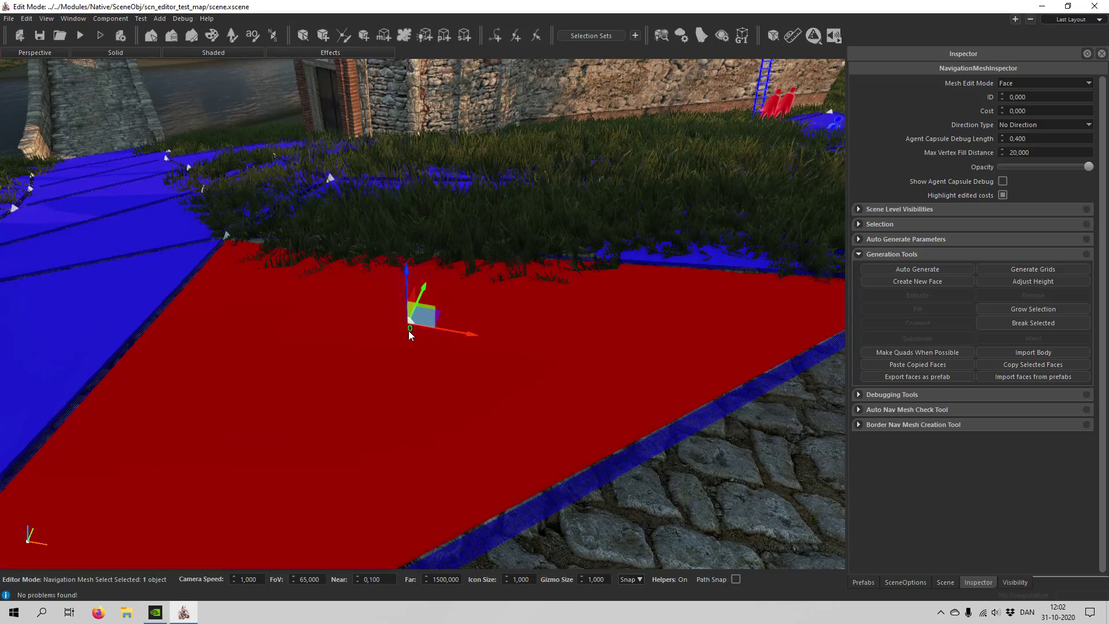
{"action": "key", "text": "w"}
{"action": "right_click_drag", "start_coordinate": [526, 400], "coordinate": [544, 450]}
{"action": "key", "text": "s"}
{"action": "key", "text": "w"}
{"action": "key", "text": "w"}
{"action": "key", "text": "w"}
{"action": "key", "text": "s"}
{"action": "right_click_drag", "start_coordinate": [436, 416], "coordinate": [538, 391]}
{"action": "key", "text": "s"}
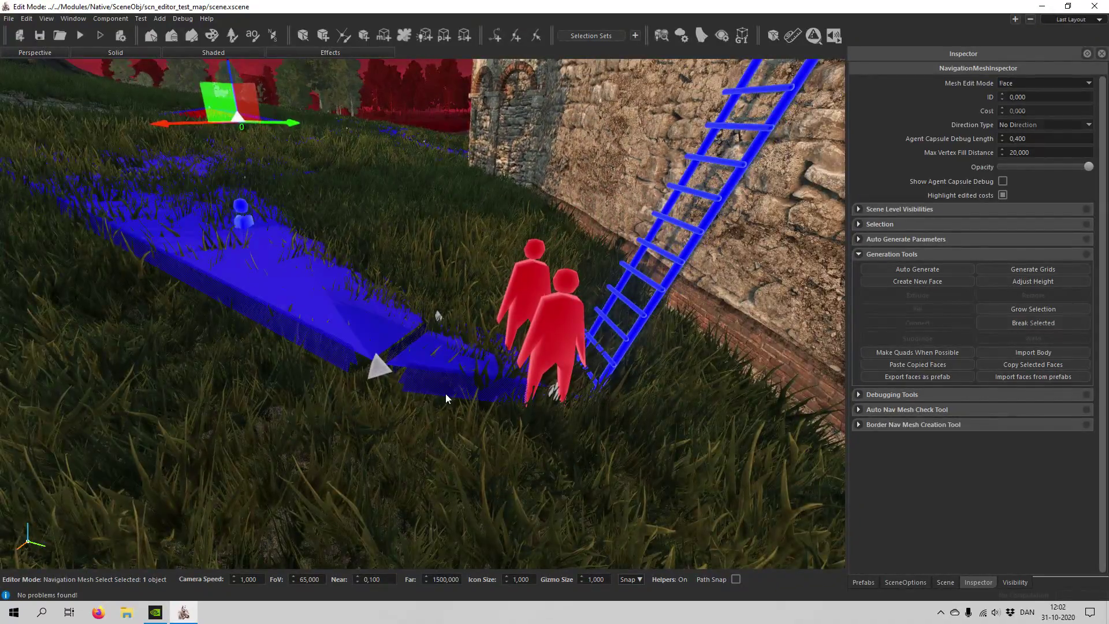
Lower the raised mesh vertex in front of the red figures to ground level
{"action": "key", "text": "1"}
{"action": "left_click", "coordinate": [378, 369]}
{"action": "left_click_drag", "start_coordinate": [372, 309], "coordinate": [366, 364]}
{"action": "left_click", "coordinate": [558, 440]}
{"action": "key", "text": "s"}
{"action": "right_click_drag", "start_coordinate": [564, 450], "coordinate": [644, 425]}
{"action": "key", "text": "w"}
{"action": "key", "text": "s"}
{"action": "key", "text": "w"}
{"action": "right_click_drag", "start_coordinate": [406, 404], "coordinate": [406, 445]}
Select the mesh edge between the red figures at the ladder's foot and examine the ladder's rise to the walkway
{"action": "key", "text": "2"}
{"action": "key", "text": "w"}
{"action": "right_click_drag", "start_coordinate": [542, 378], "coordinate": [439, 414]}
{"action": "key", "text": "s"}
{"action": "key", "text": "w"}
{"action": "right_click_drag", "start_coordinate": [541, 341], "coordinate": [547, 359]}
{"action": "key", "text": "s"}
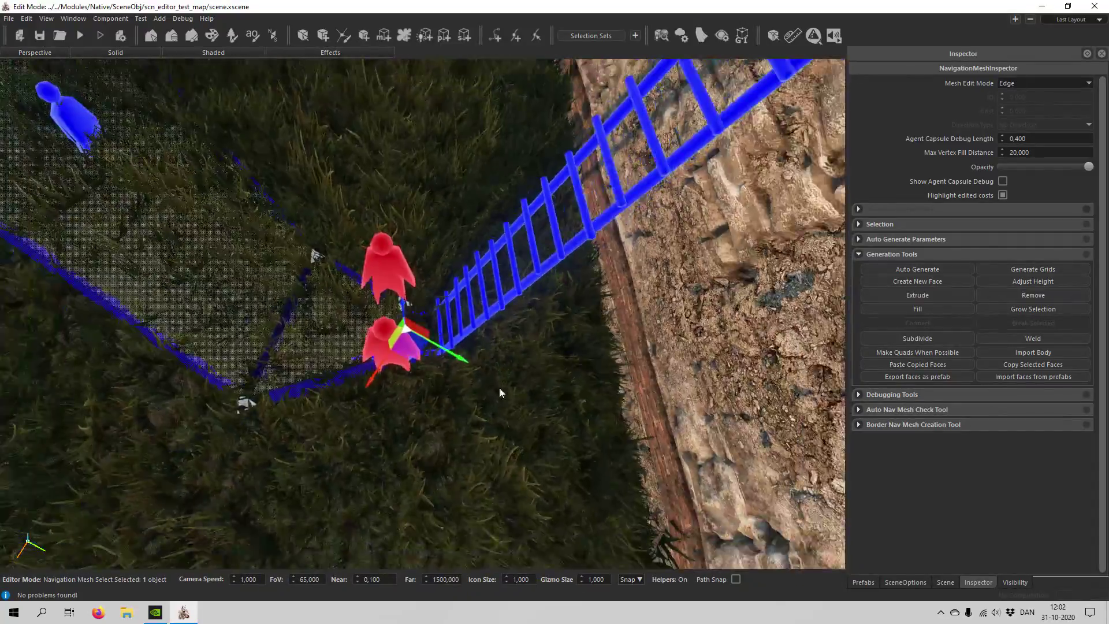
{"action": "right_click_drag", "start_coordinate": [494, 390], "coordinate": [457, 441]}
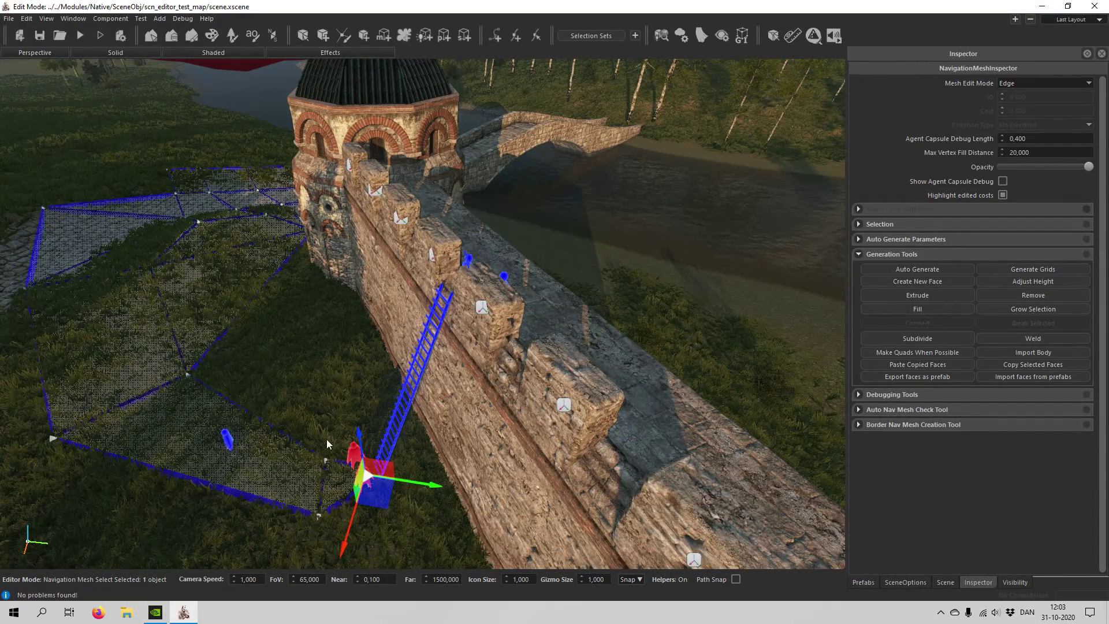
{"action": "right_click_drag", "start_coordinate": [413, 438], "coordinate": [445, 440]}
{"action": "key", "text": "w"}
{"action": "key", "text": "s"}
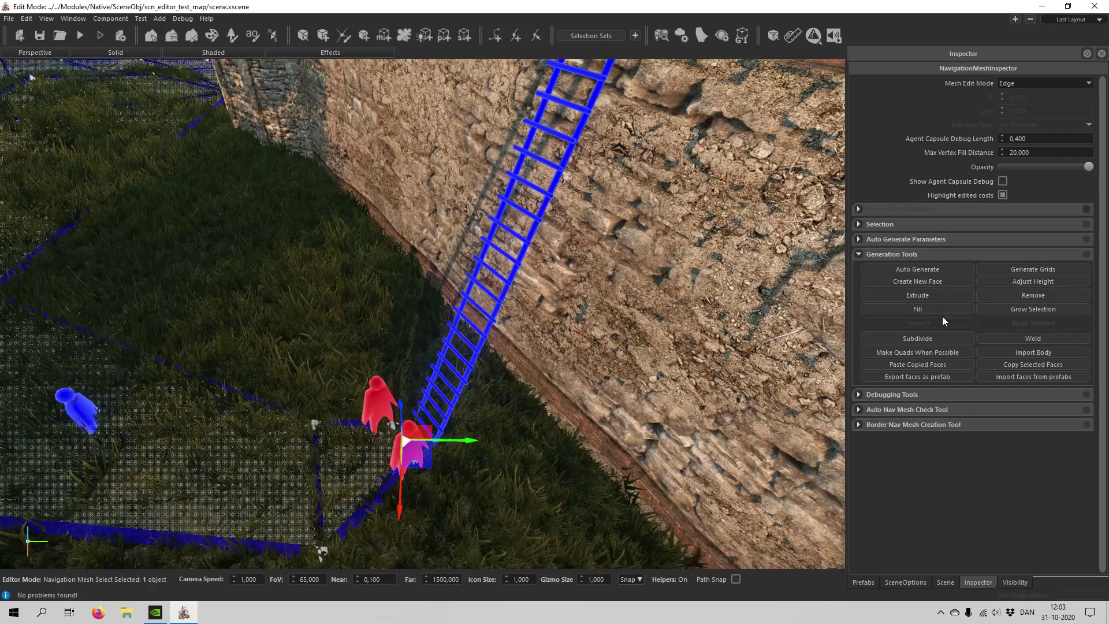
Extrude the selected edge up along the siege ladder and align it with the ladder's upper end
{"action": "left_click", "coordinate": [941, 297]}
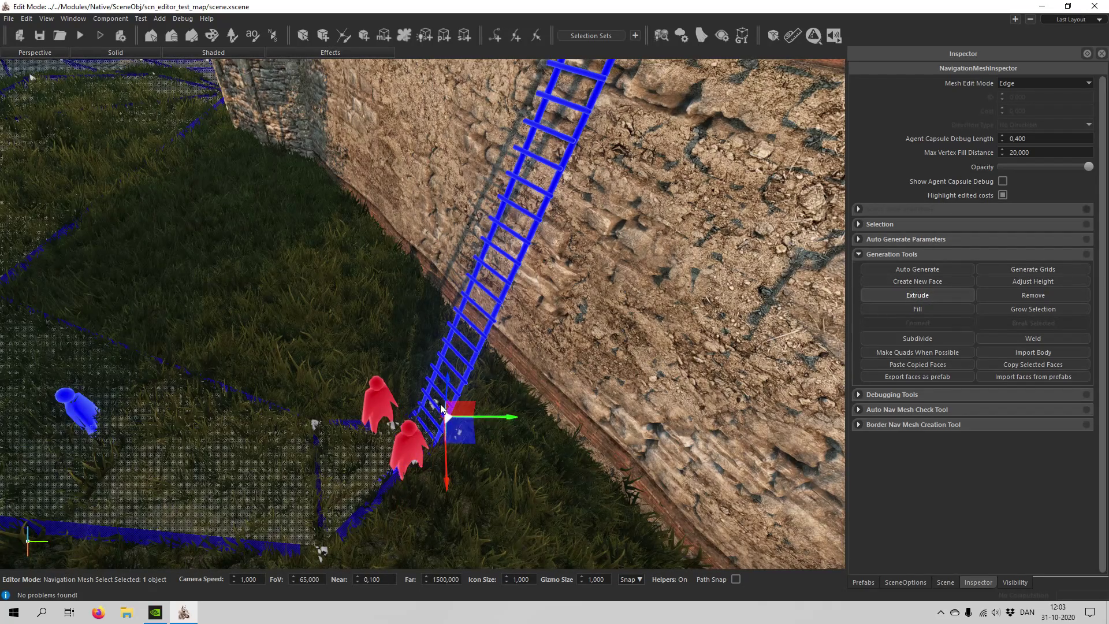
{"action": "left_click_drag", "start_coordinate": [445, 395], "coordinate": [480, 5]}
{"action": "right_click_drag", "start_coordinate": [513, 318], "coordinate": [429, 358]}
{"action": "key", "text": "s"}
{"action": "left_click_drag", "start_coordinate": [426, 353], "coordinate": [431, 130]}
{"action": "left_click_drag", "start_coordinate": [438, 209], "coordinate": [557, 193]}
{"action": "left_click_drag", "start_coordinate": [574, 260], "coordinate": [560, 261]}
{"action": "left_click_drag", "start_coordinate": [552, 199], "coordinate": [552, 194]}
{"action": "right_click_drag", "start_coordinate": [573, 277], "coordinate": [497, 323]}
{"action": "right_click_drag", "start_coordinate": [370, 296], "coordinate": [356, 391]}
{"action": "right_click_drag", "start_coordinate": [414, 413], "coordinate": [421, 343]}
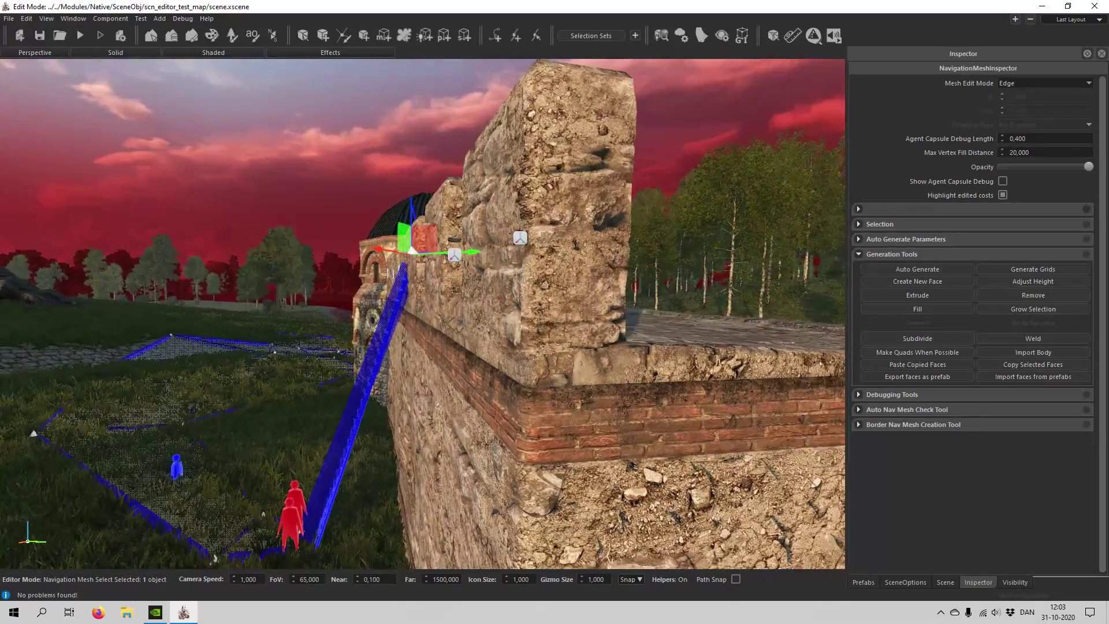
{"action": "right_click_drag", "start_coordinate": [393, 405], "coordinate": [404, 432]}
Extrude the ladder face's upper edge through the battlement gap and lower it onto the walkway beside the blue figures
{"action": "left_click", "coordinate": [442, 320]}
{"action": "right_click_drag", "start_coordinate": [570, 283], "coordinate": [442, 339]}
{"action": "right_click_drag", "start_coordinate": [350, 344], "coordinate": [274, 315]}
{"action": "mouse_move", "coordinate": [486, 347]}
{"action": "right_mouse_down"}
{"action": "mouse_move", "coordinate": [485, 380]}
{"action": "mouse_move", "coordinate": [487, 358]}
{"action": "right_mouse_up"}
{"action": "left_click", "coordinate": [421, 412]}
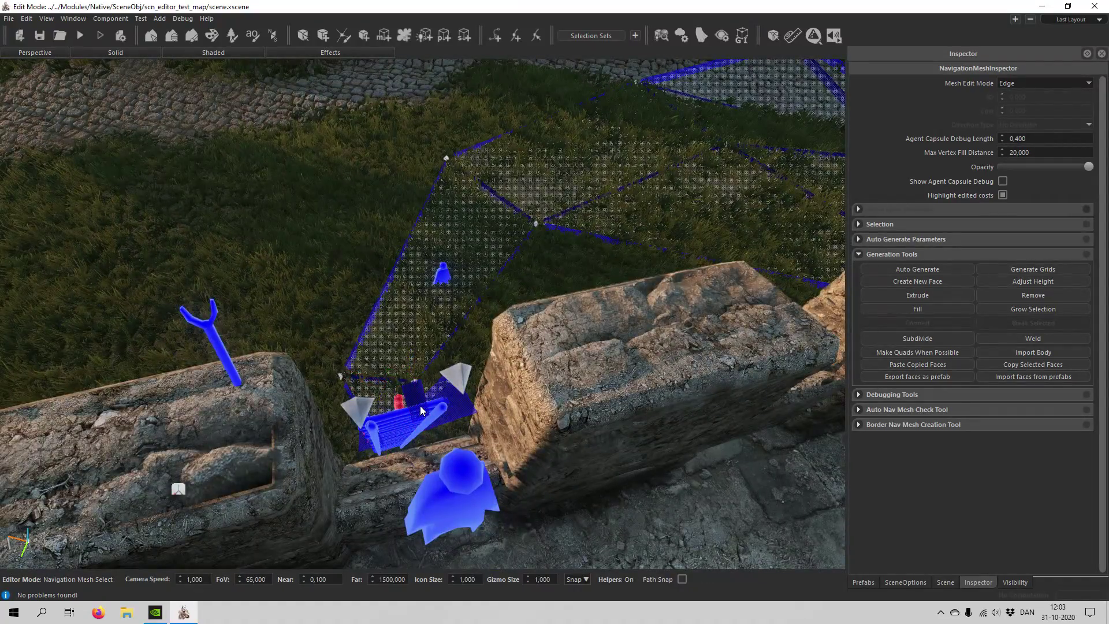
{"action": "right_click_drag", "start_coordinate": [421, 410], "coordinate": [460, 313]}
{"action": "left_click", "coordinate": [498, 340]}
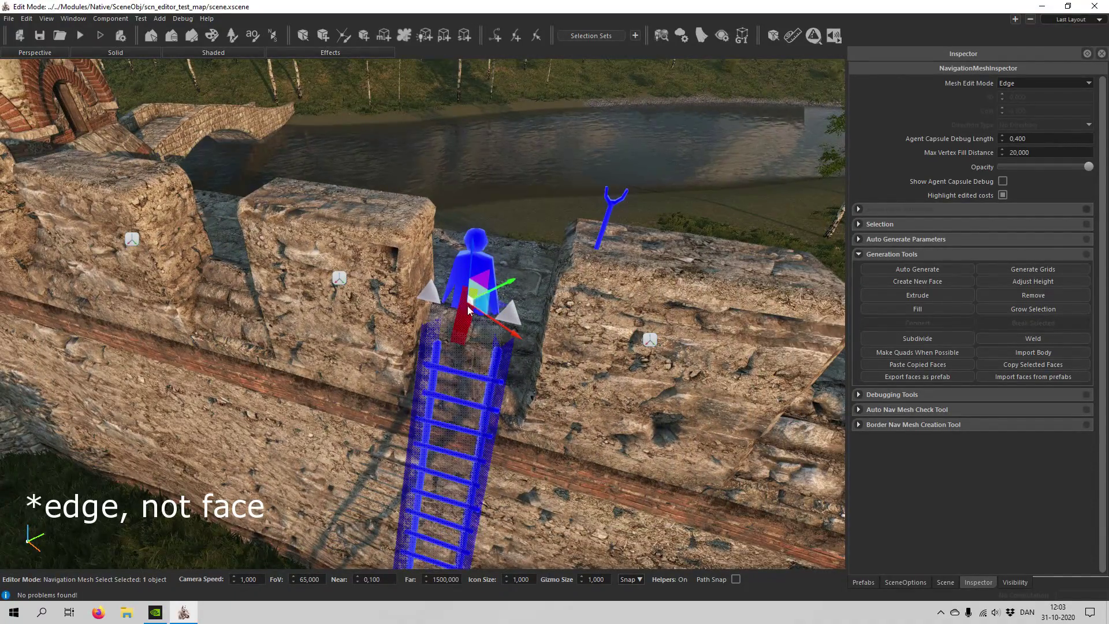
{"action": "right_click_drag", "start_coordinate": [498, 315], "coordinate": [405, 324]}
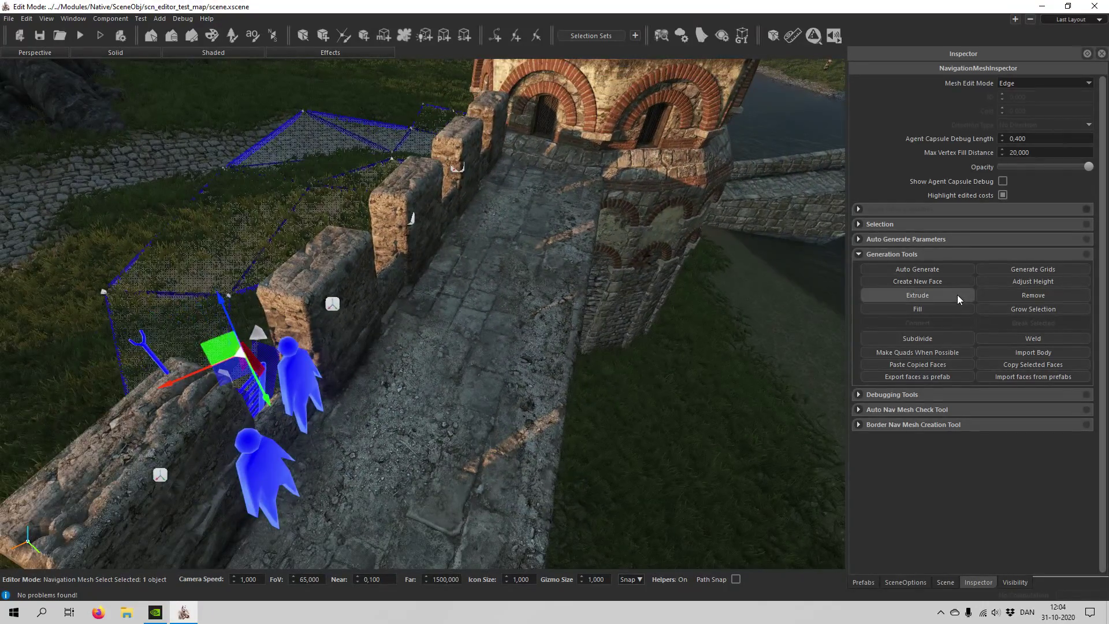
{"action": "left_click", "coordinate": [958, 299]}
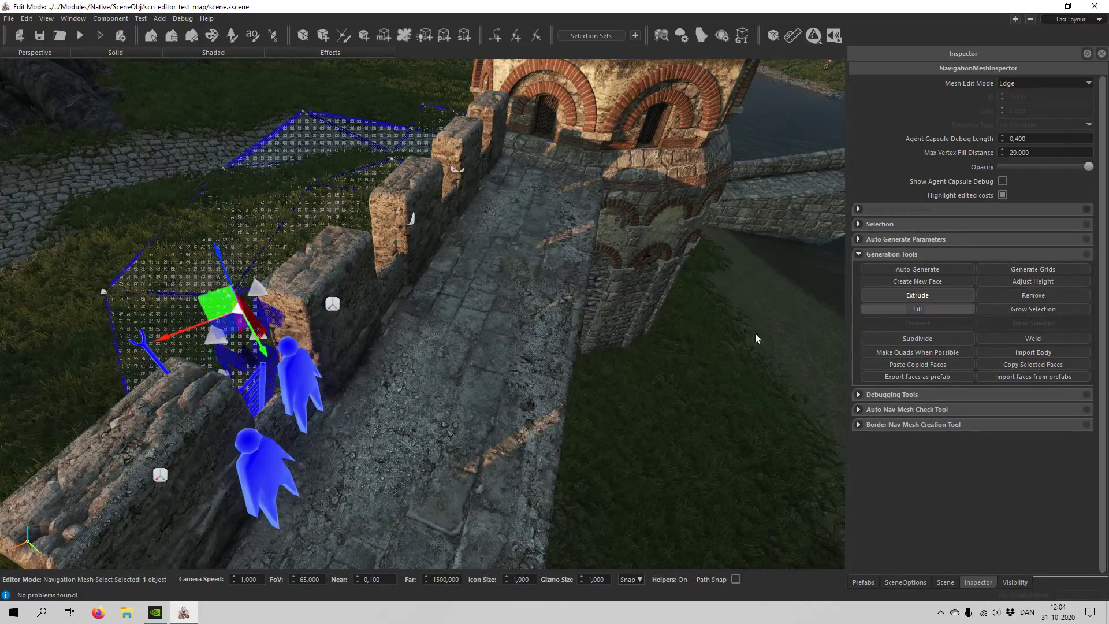
{"action": "left_click_drag", "start_coordinate": [218, 321], "coordinate": [306, 392]}
{"action": "left_click_drag", "start_coordinate": [318, 335], "coordinate": [316, 437]}
{"action": "mouse_move", "coordinate": [317, 478]}
{"action": "left_mouse_down"}
{"action": "mouse_move", "coordinate": [310, 445]}
{"action": "mouse_move", "coordinate": [313, 462]}
{"action": "left_mouse_up"}
{"action": "left_click_drag", "start_coordinate": [314, 409], "coordinate": [314, 412]}
{"action": "mouse_move", "coordinate": [371, 307]}
{"action": "right_mouse_down"}
{"action": "mouse_move", "coordinate": [347, 308]}
{"action": "mouse_move", "coordinate": [371, 307]}
{"action": "right_mouse_up"}
Select the mesh edge at the ladder's upper end and fine-tune its height in the battlement gap
{"action": "key", "text": "w"}
{"action": "left_click", "coordinate": [363, 290]}
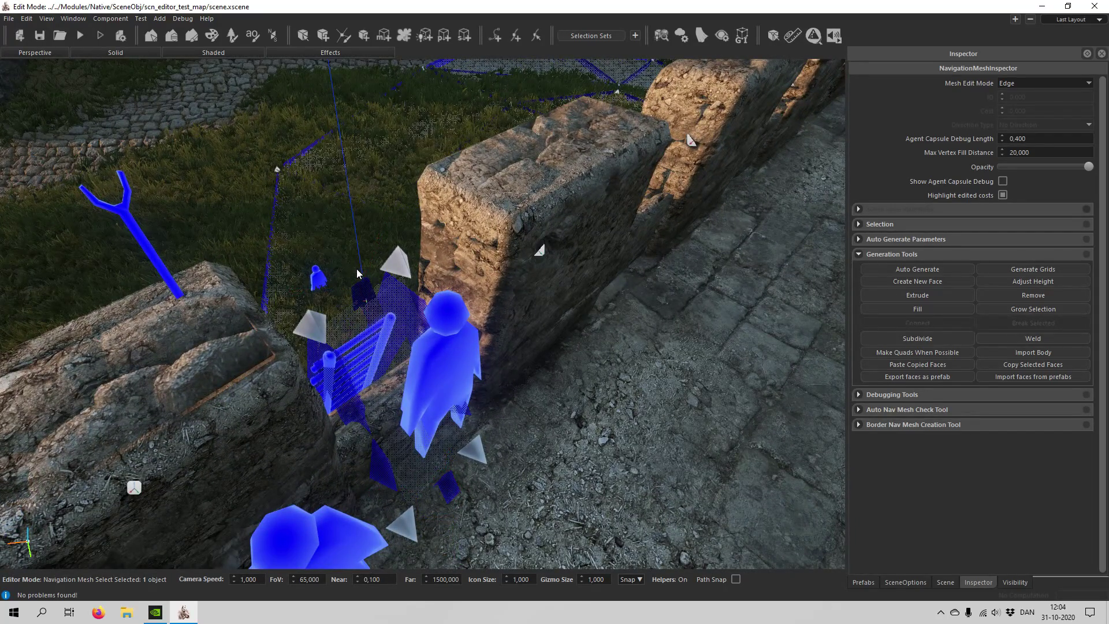
{"action": "left_click_drag", "start_coordinate": [357, 250], "coordinate": [359, 249]}
{"action": "right_click_drag", "start_coordinate": [395, 276], "coordinate": [367, 341]}
{"action": "key", "text": "w"}
{"action": "left_click", "coordinate": [396, 276]}
{"action": "key", "text": "s"}
{"action": "key", "text": "s"}
{"action": "left_click", "coordinate": [370, 346]}
{"action": "left_click_drag", "start_coordinate": [372, 302], "coordinate": [367, 317]}
{"action": "left_click", "coordinate": [291, 258]}
Extrude the short mesh edge beside the blue figures across the walkway to the wall's opposite side
{"action": "key", "text": "s"}
{"action": "right_click_drag", "start_coordinate": [290, 259], "coordinate": [339, 277]}
{"action": "key", "text": "w"}
{"action": "key", "text": "s"}
{"action": "key", "text": "w"}
{"action": "right_click_drag", "start_coordinate": [258, 267], "coordinate": [402, 342]}
{"action": "left_click", "coordinate": [352, 337]}
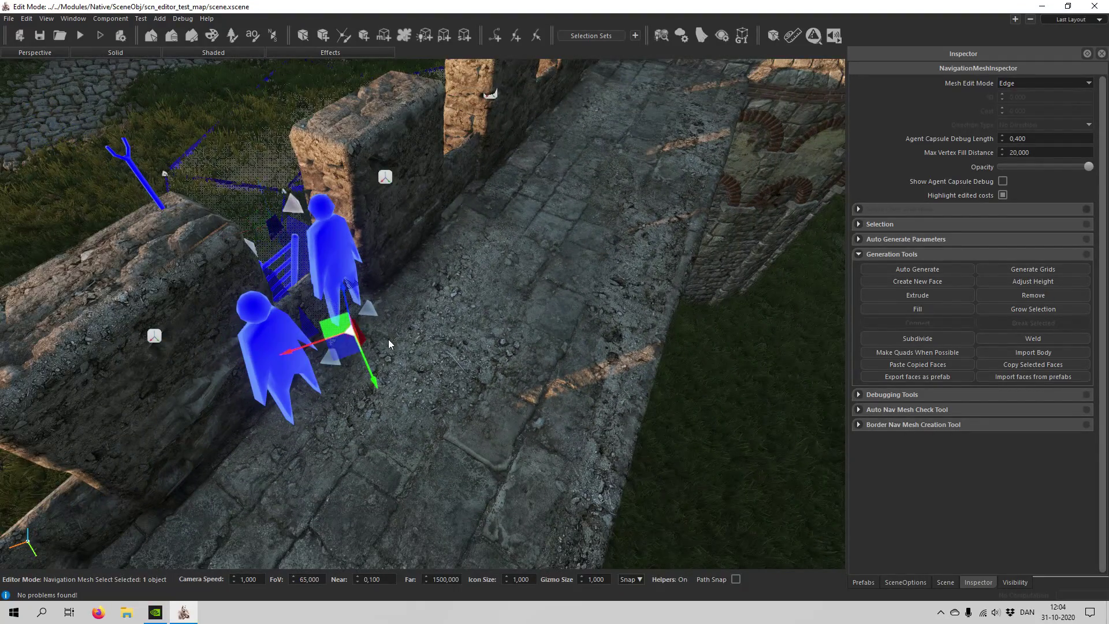
{"action": "left_click", "coordinate": [916, 294]}
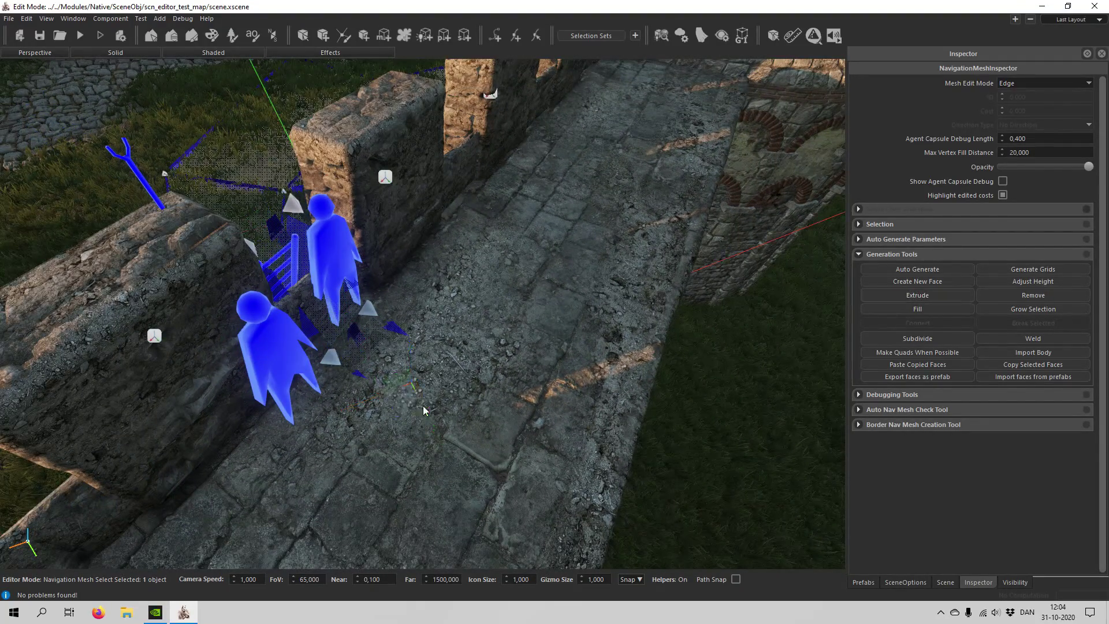
{"action": "left_click_drag", "start_coordinate": [577, 426], "coordinate": [576, 396]}
{"action": "left_click_drag", "start_coordinate": [572, 456], "coordinate": [600, 479]}
Extrude the tower-facing edge of the walkway strip along the wall and set the new edge level with the stone
{"action": "left_click", "coordinate": [524, 386]}
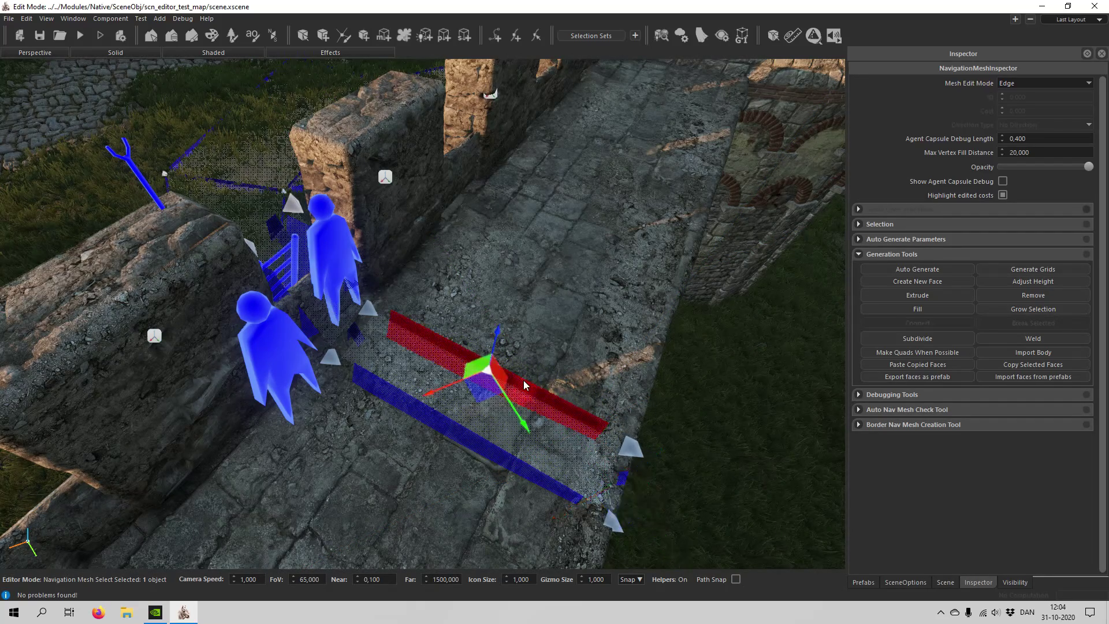
{"action": "right_click_drag", "start_coordinate": [524, 385], "coordinate": [665, 387]}
{"action": "left_click", "coordinate": [919, 295]}
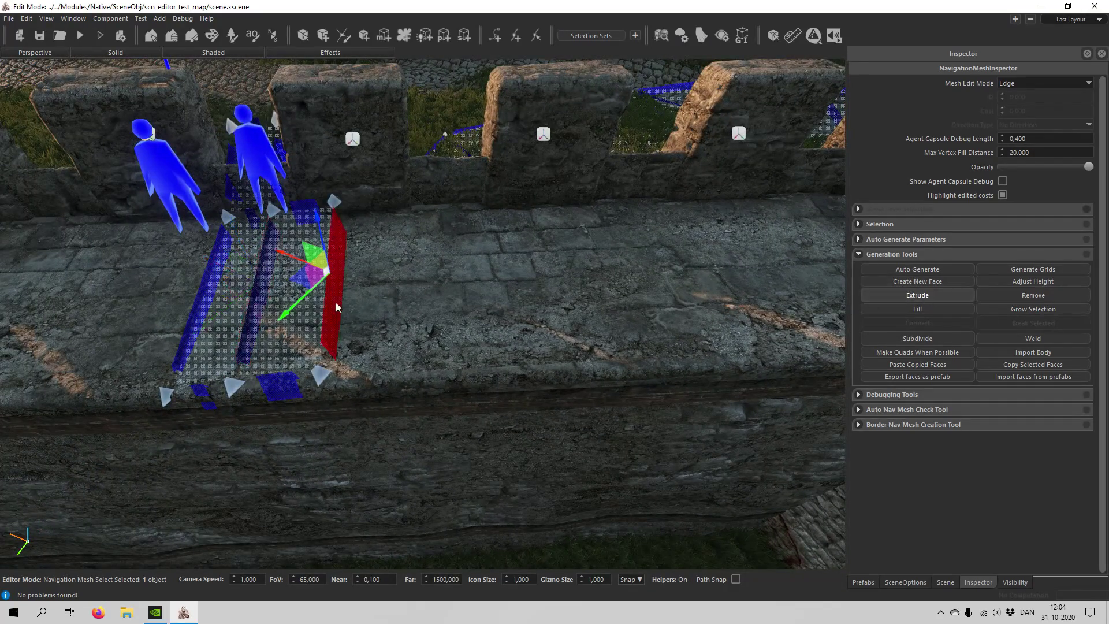
{"action": "left_click_drag", "start_coordinate": [588, 271], "coordinate": [589, 260]}
{"action": "mouse_move", "coordinate": [626, 211]}
{"action": "left_mouse_down"}
{"action": "mouse_move", "coordinate": [619, 254]}
{"action": "mouse_move", "coordinate": [619, 228]}
{"action": "left_mouse_up"}
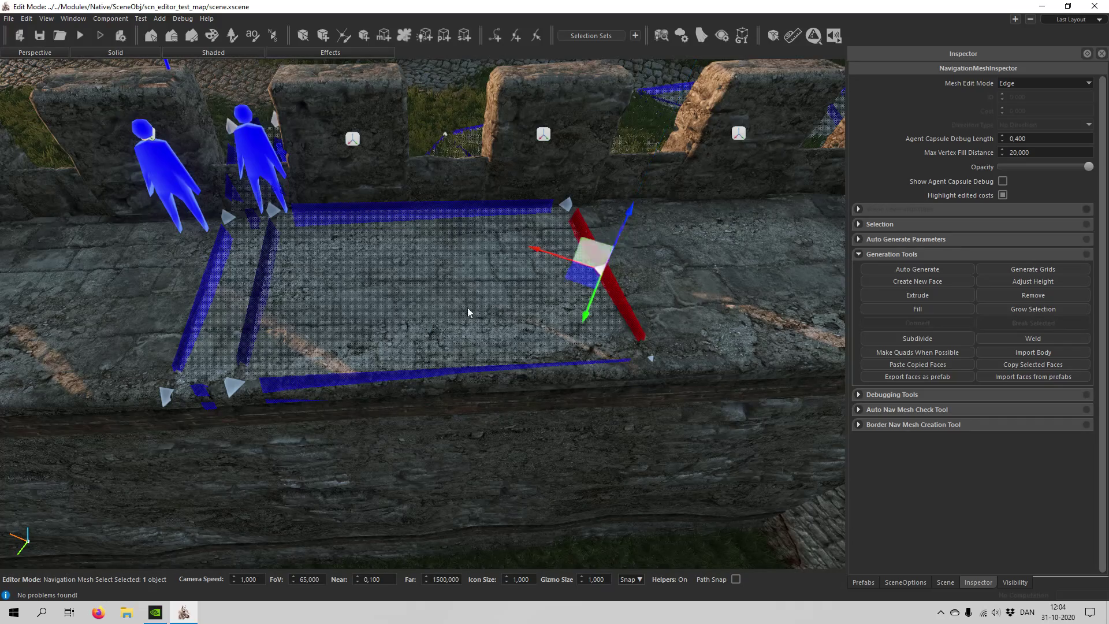
Extrude the walkway mesh's leading edge further along the wall up to the tower
{"action": "middle_click_drag", "start_coordinate": [534, 295], "coordinate": [456, 317]}
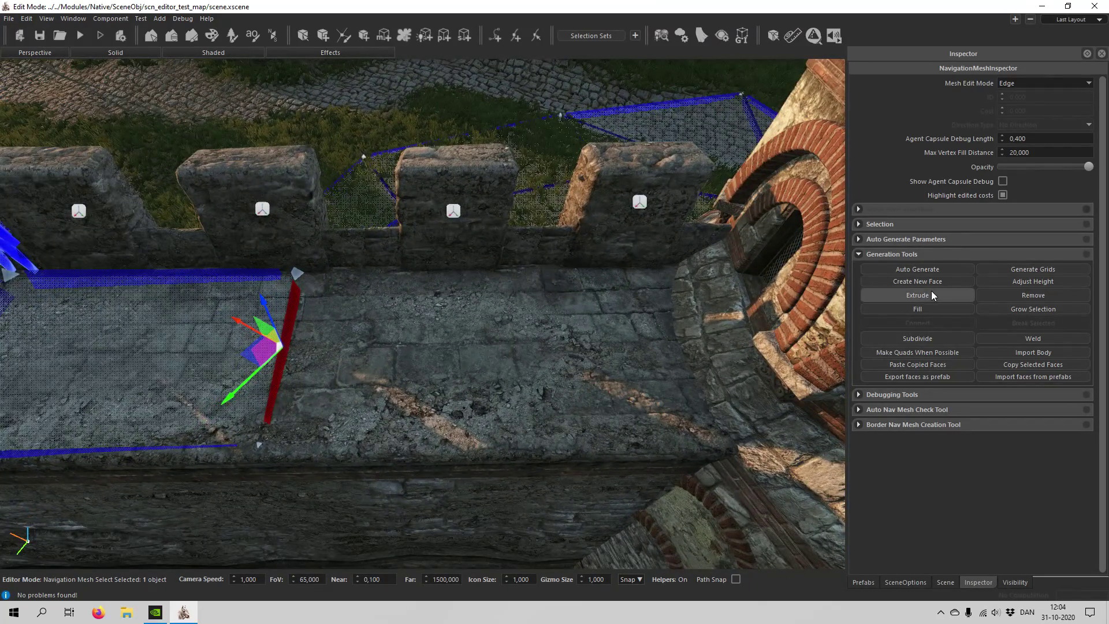
{"action": "left_click", "coordinate": [925, 296]}
{"action": "left_click_drag", "start_coordinate": [317, 356], "coordinate": [646, 355]}
{"action": "left_click_drag", "start_coordinate": [692, 318], "coordinate": [695, 312]}
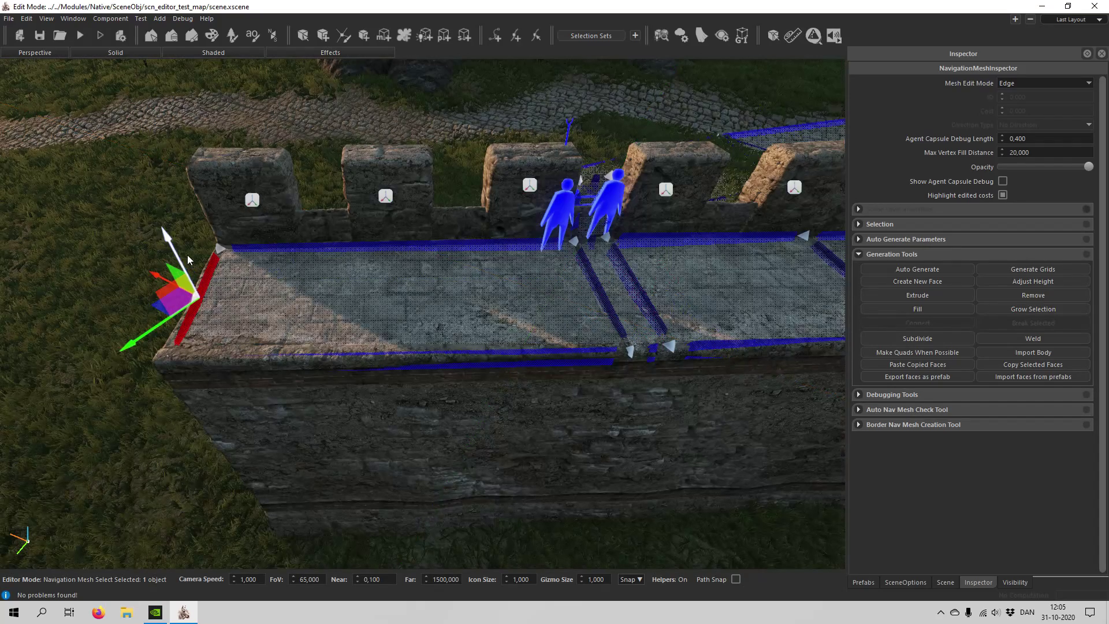
Fit the walkway mesh to the wall's free end by adjusting its end edge and outer corner vertex
{"action": "left_click_drag", "start_coordinate": [187, 254], "coordinate": [185, 255]}
{"action": "key", "text": "1"}
{"action": "left_click", "coordinate": [163, 354]}
{"action": "left_click_drag", "start_coordinate": [152, 324], "coordinate": [148, 319]}
{"action": "left_click", "coordinate": [175, 232]}
Switch to face mode and select the navigation mesh face covering the siege ladder
{"action": "key", "text": "w"}
{"action": "right_click_drag", "start_coordinate": [175, 231], "coordinate": [380, 501]}
{"action": "key", "text": "3"}
{"action": "key", "text": "s"}
{"action": "right_click_drag", "start_coordinate": [407, 309], "coordinate": [416, 428]}
{"action": "key", "text": "w"}
{"action": "right_click_drag", "start_coordinate": [381, 555], "coordinate": [435, 462]}
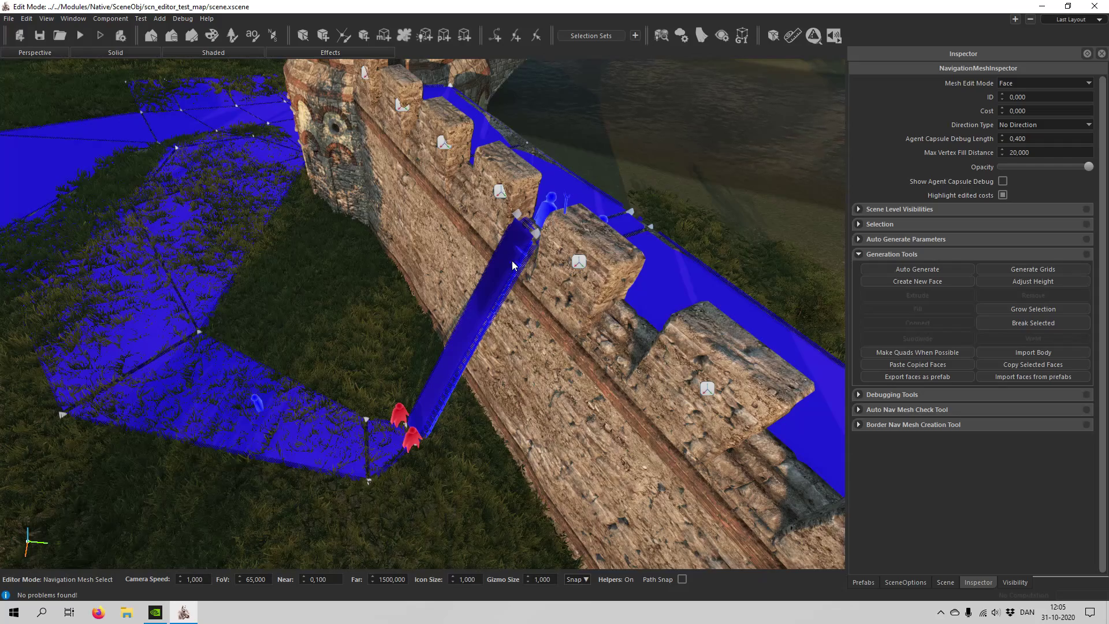
{"action": "left_click", "coordinate": [450, 382]}
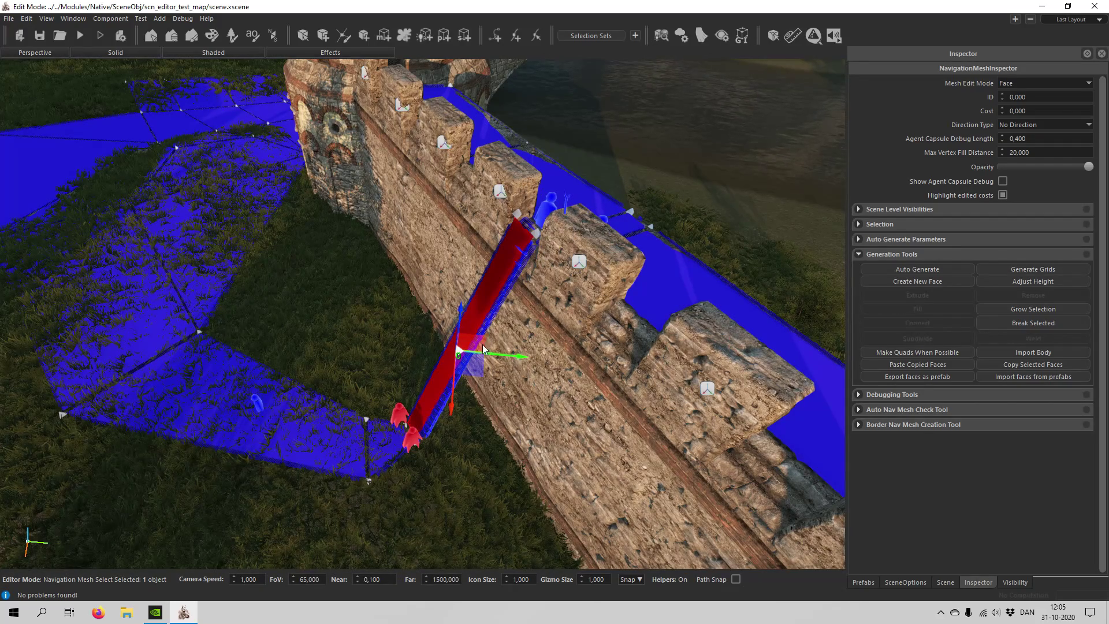
Examine how the ladder face connects the grass mesh at its foot with the walkway mesh above
{"action": "right_click_drag", "start_coordinate": [400, 497], "coordinate": [400, 464]}
{"action": "key", "text": "w"}
{"action": "key", "text": "s"}
{"action": "key", "text": "a"}
{"action": "key", "text": "w"}
{"action": "key", "text": "s"}
{"action": "key", "text": "s"}
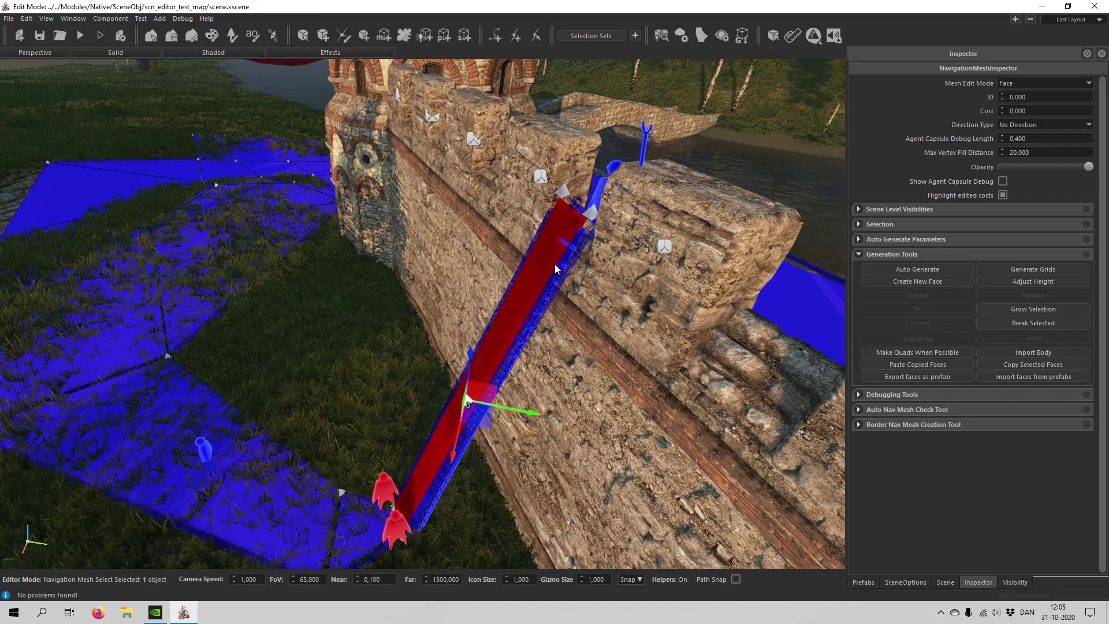
{"action": "right_click_drag", "start_coordinate": [563, 257], "coordinate": [462, 323]}
{"action": "right_click_drag", "start_coordinate": [558, 234], "coordinate": [407, 258]}
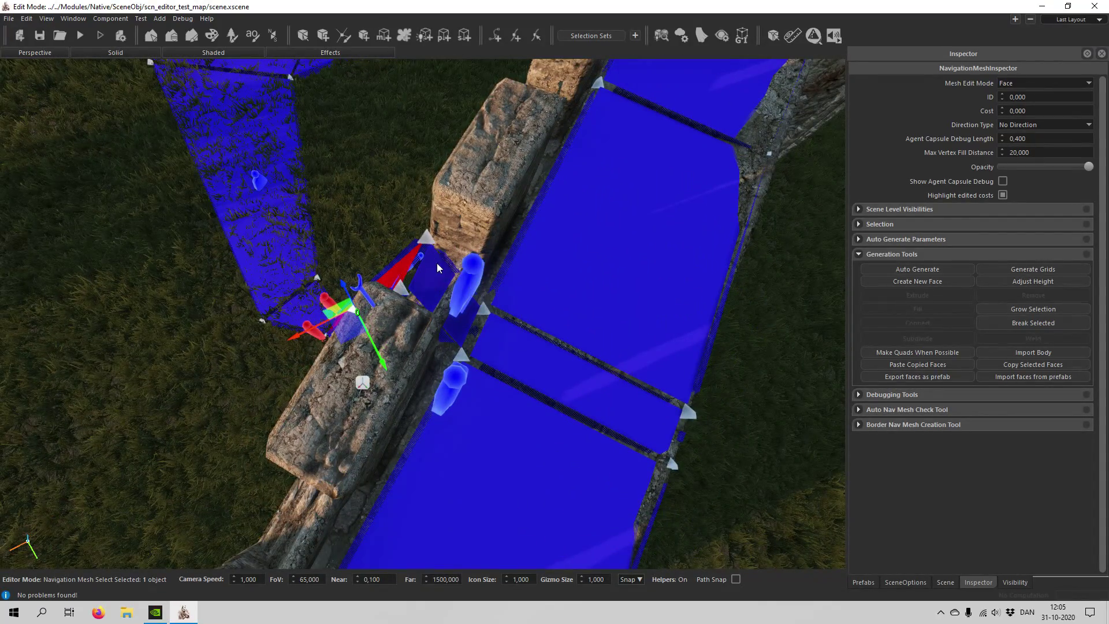
Set the selected siege ladder face's direction type to Forward Only and deselect the face
{"action": "right_click_drag", "start_coordinate": [446, 272], "coordinate": [403, 288]}
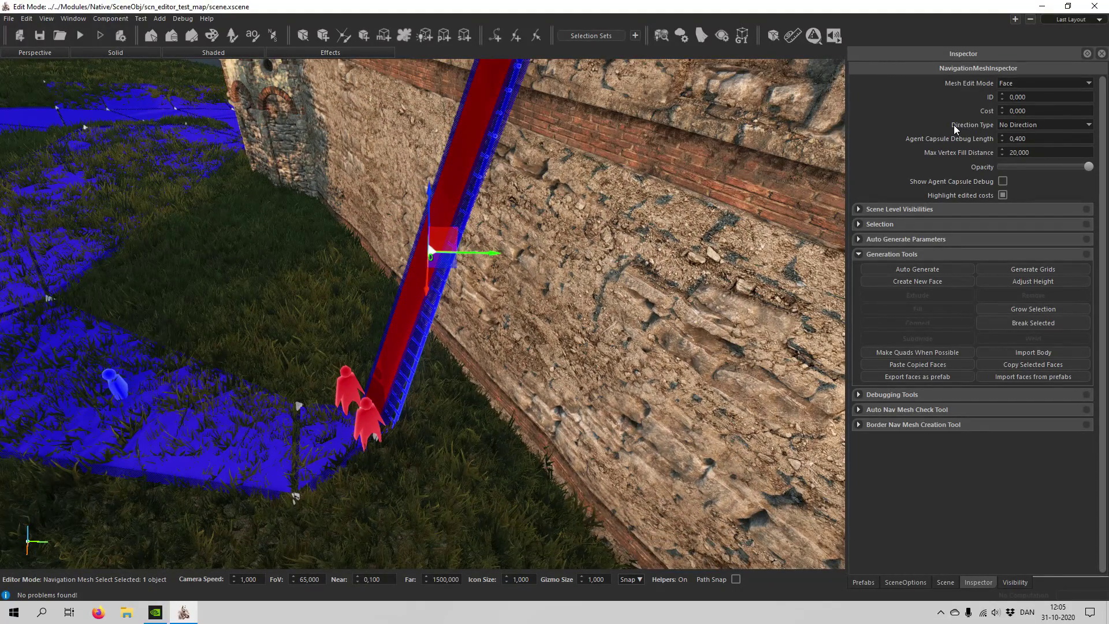
{"action": "left_click", "coordinate": [1077, 123]}
{"action": "left_click", "coordinate": [1027, 141]}
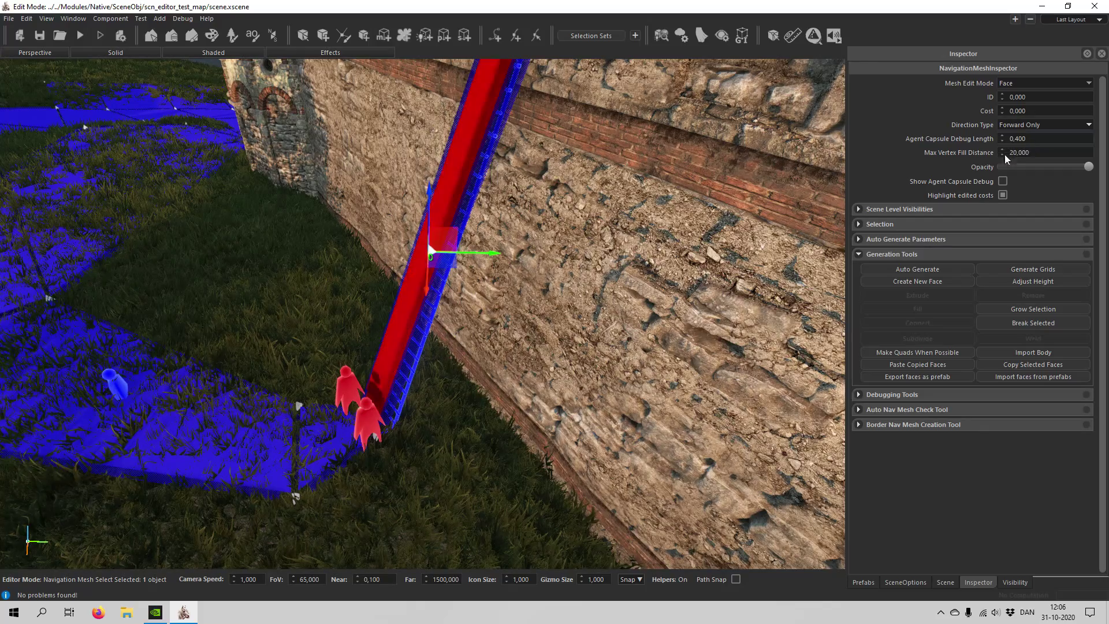
{"action": "left_click", "coordinate": [473, 481]}
{"action": "mouse_move", "coordinate": [474, 481]}
{"action": "right_mouse_down"}
{"action": "mouse_move", "coordinate": [470, 417]}
{"action": "mouse_move", "coordinate": [473, 465]}
{"action": "right_mouse_up"}
Examine the direction arrow on the ladder face and its link to the wall walkway mesh
{"action": "right_click_drag", "start_coordinate": [364, 399], "coordinate": [358, 351]}
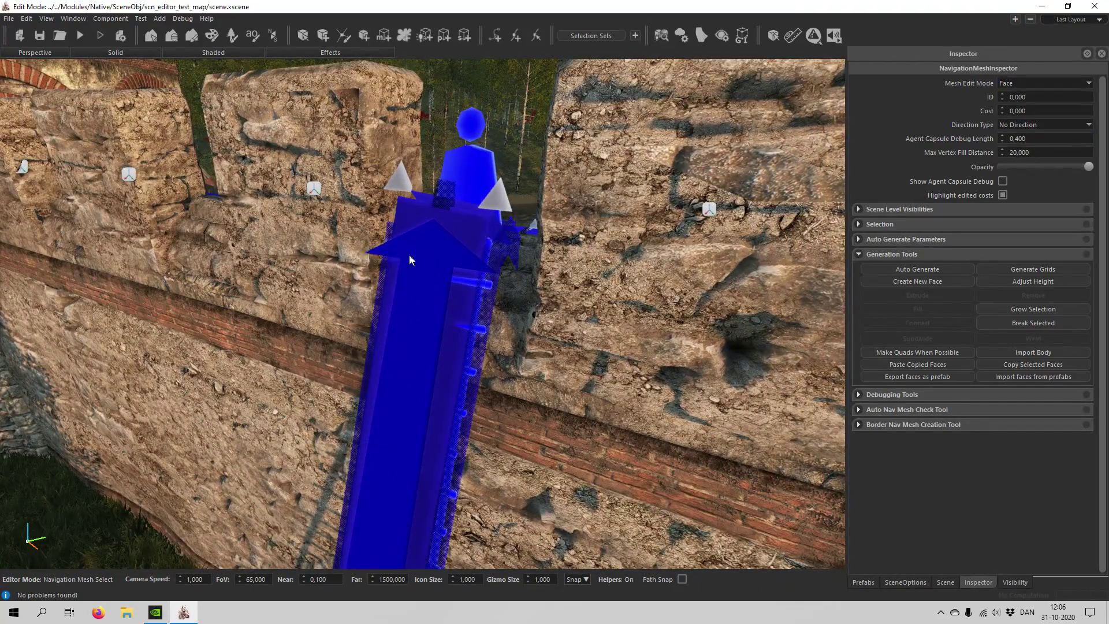
{"action": "right_click_drag", "start_coordinate": [493, 274], "coordinate": [411, 373]}
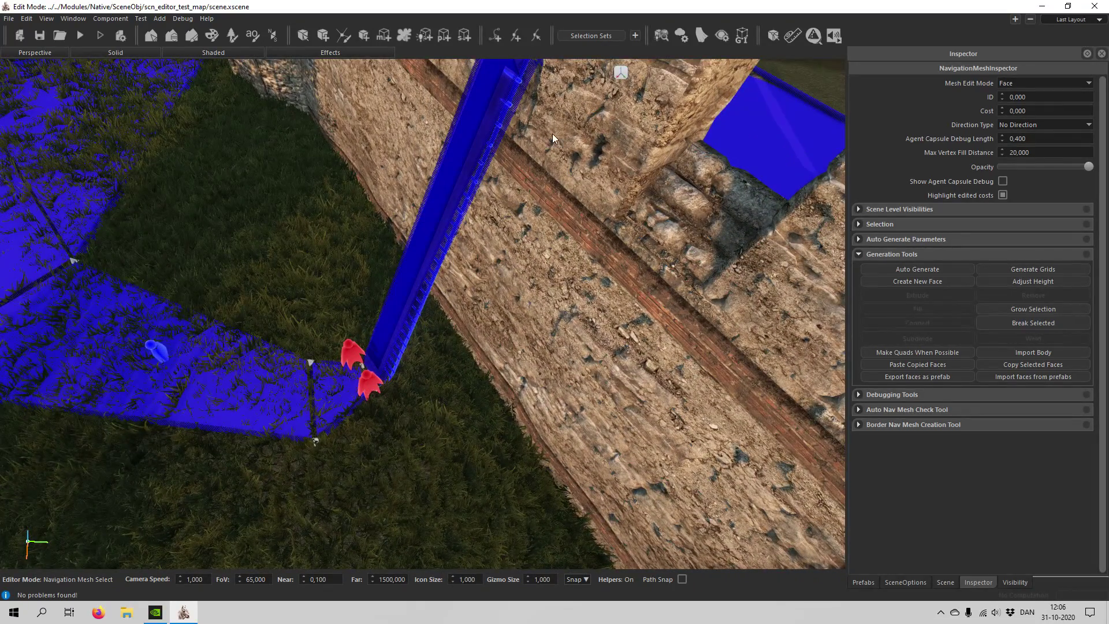
{"action": "right_click_drag", "start_coordinate": [542, 164], "coordinate": [484, 418]}
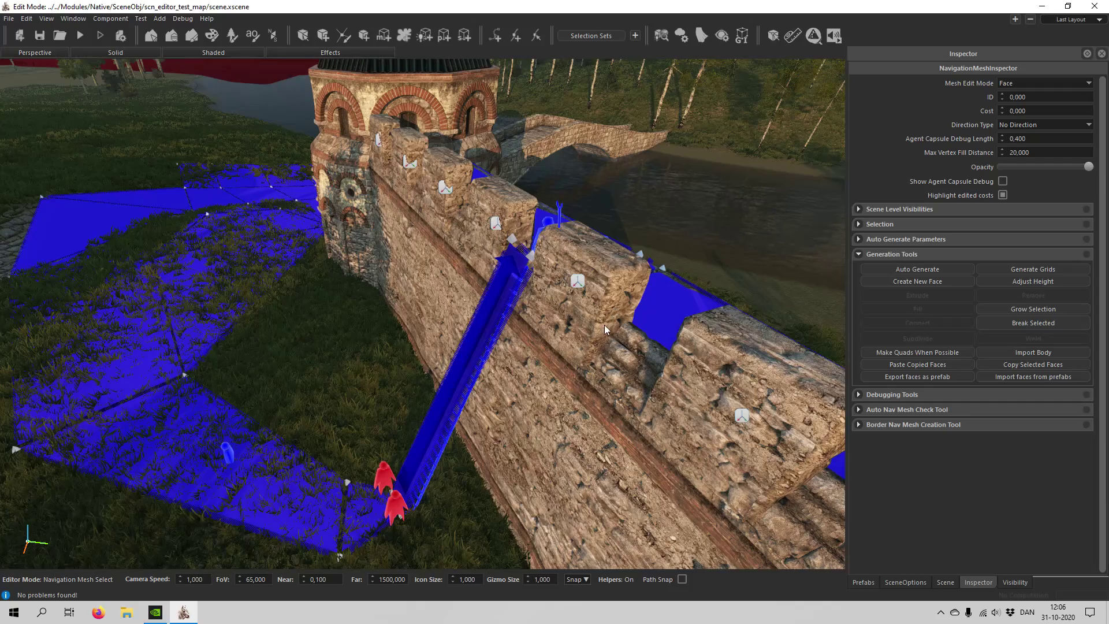
{"action": "right_click_drag", "start_coordinate": [604, 325], "coordinate": [543, 289]}
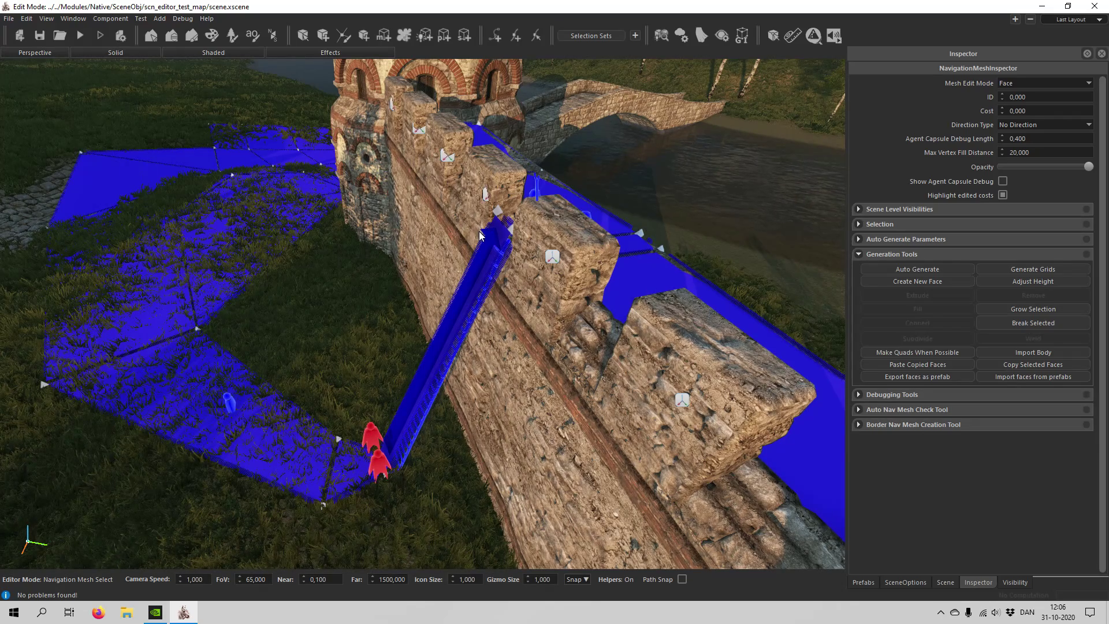
{"action": "right_click_drag", "start_coordinate": [515, 288], "coordinate": [392, 324]}
{"action": "key", "text": "a"}
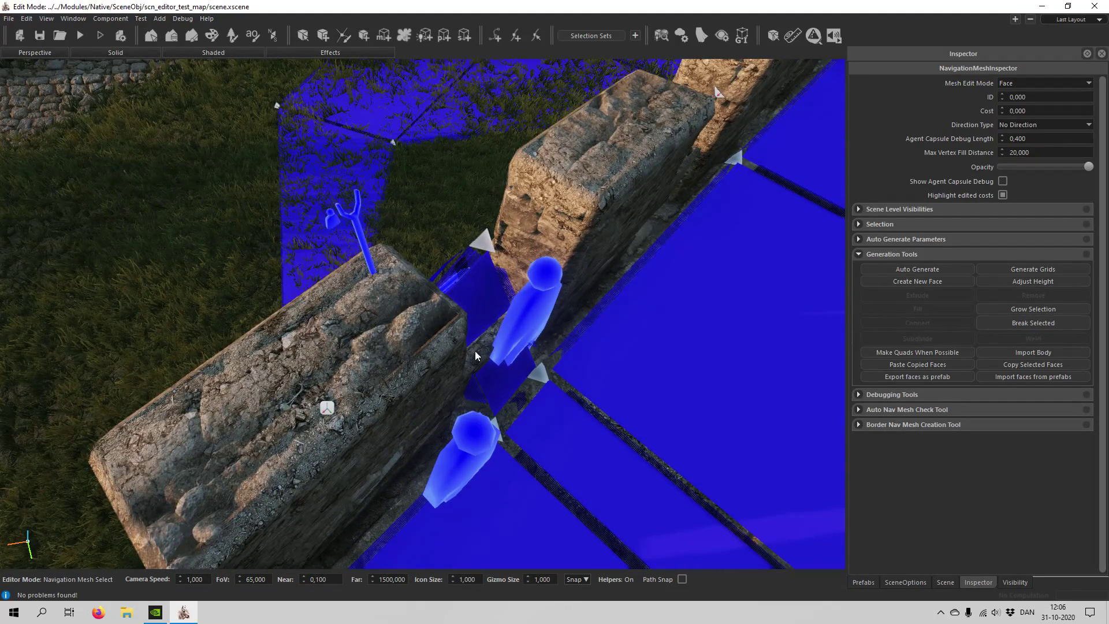
{"action": "right_click_drag", "start_coordinate": [485, 390], "coordinate": [641, 323]}
{"action": "right_click_drag", "start_coordinate": [423, 313], "coordinate": [370, 358]}
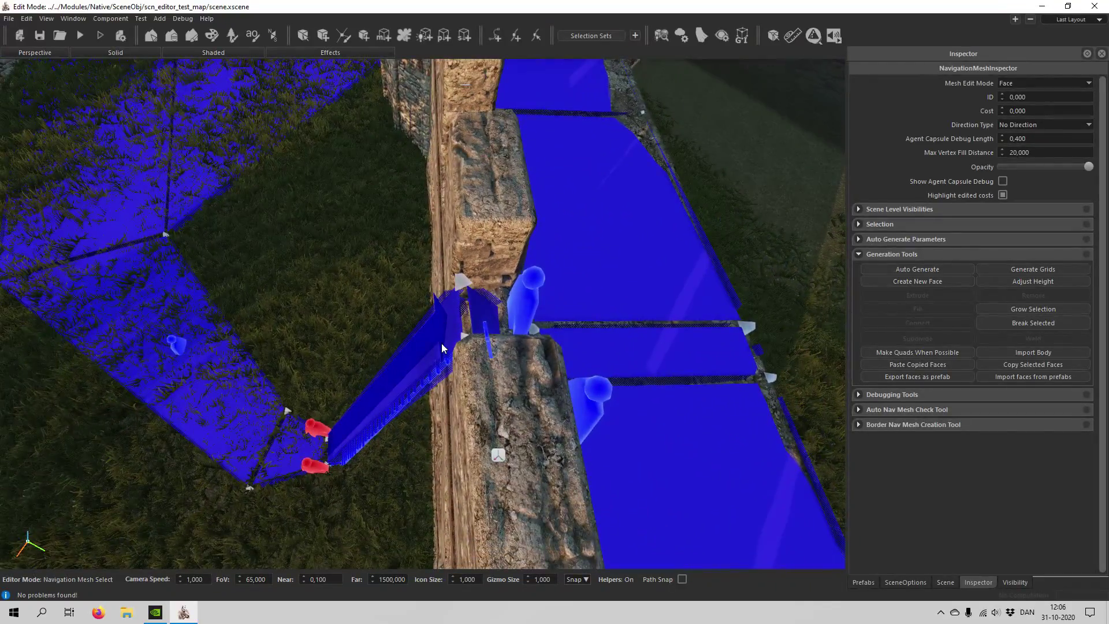
{"action": "right_click_drag", "start_coordinate": [441, 344], "coordinate": [460, 318]}
{"action": "key", "text": "d"}
{"action": "key", "text": "s"}
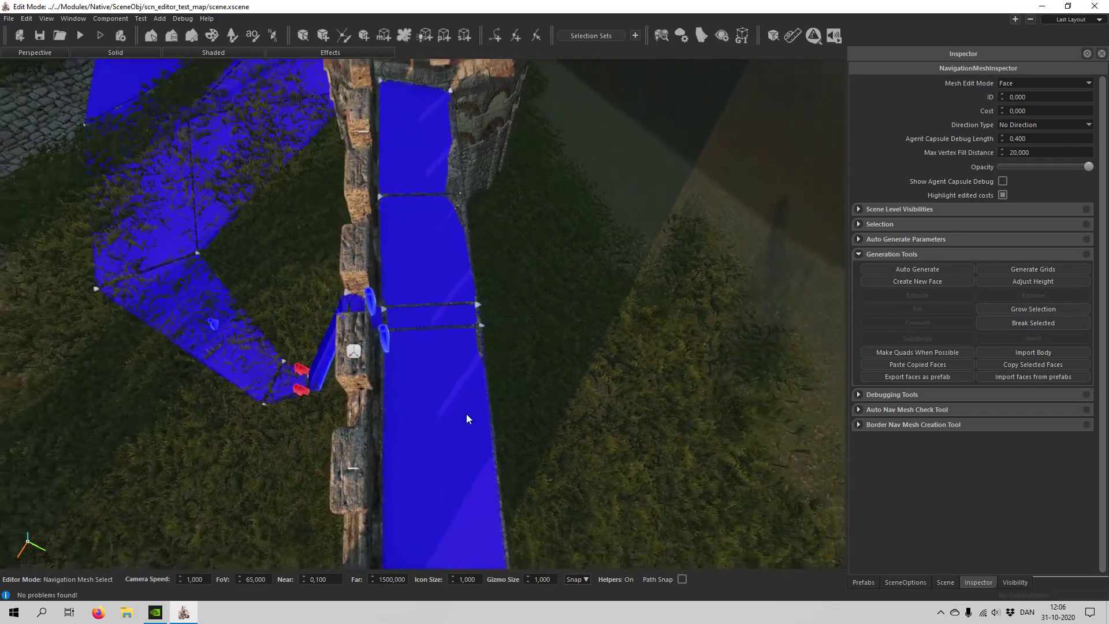
Review the full route of the hand-built mesh from the grass up the ladder onto the walkway
{"action": "right_click_drag", "start_coordinate": [458, 410], "coordinate": [393, 317]}
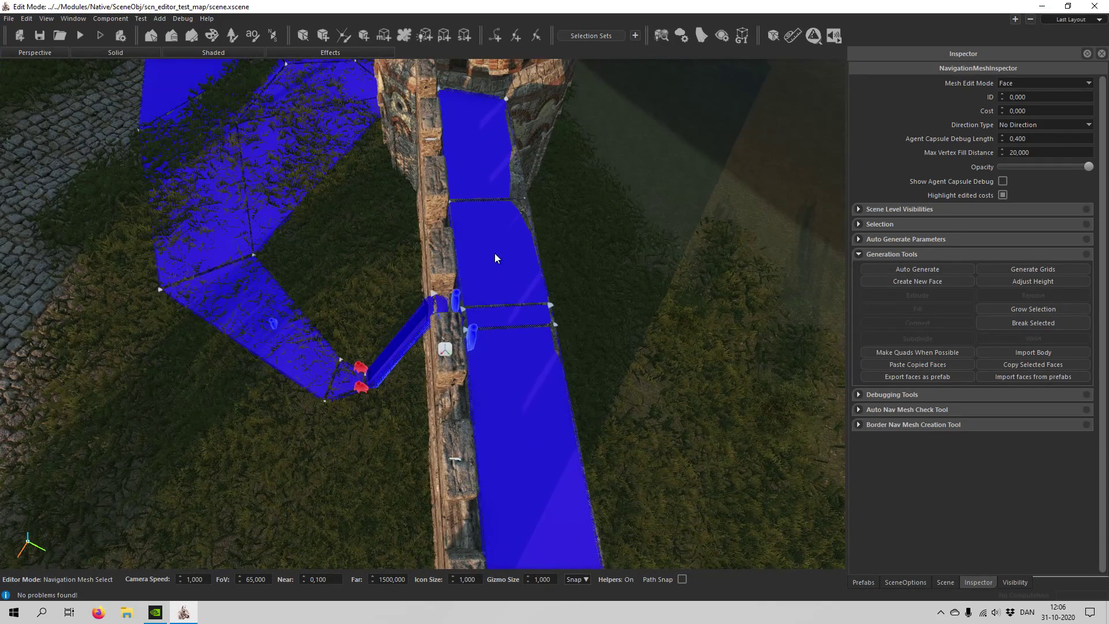
{"action": "right_click_drag", "start_coordinate": [542, 345], "coordinate": [442, 337]}
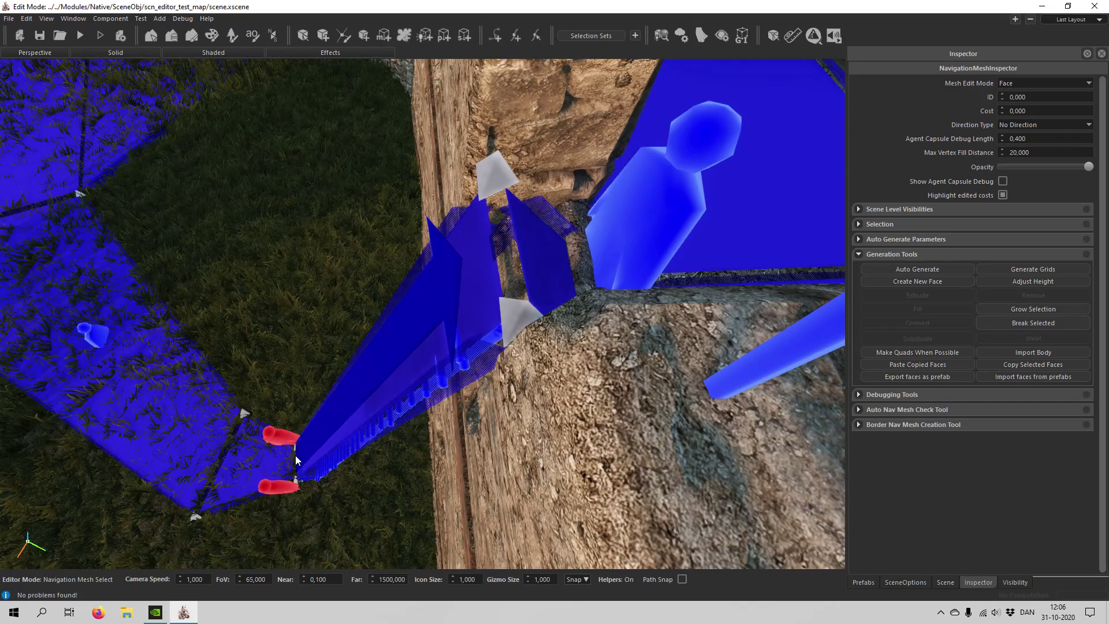
{"action": "right_click_drag", "start_coordinate": [296, 460], "coordinate": [297, 257]}
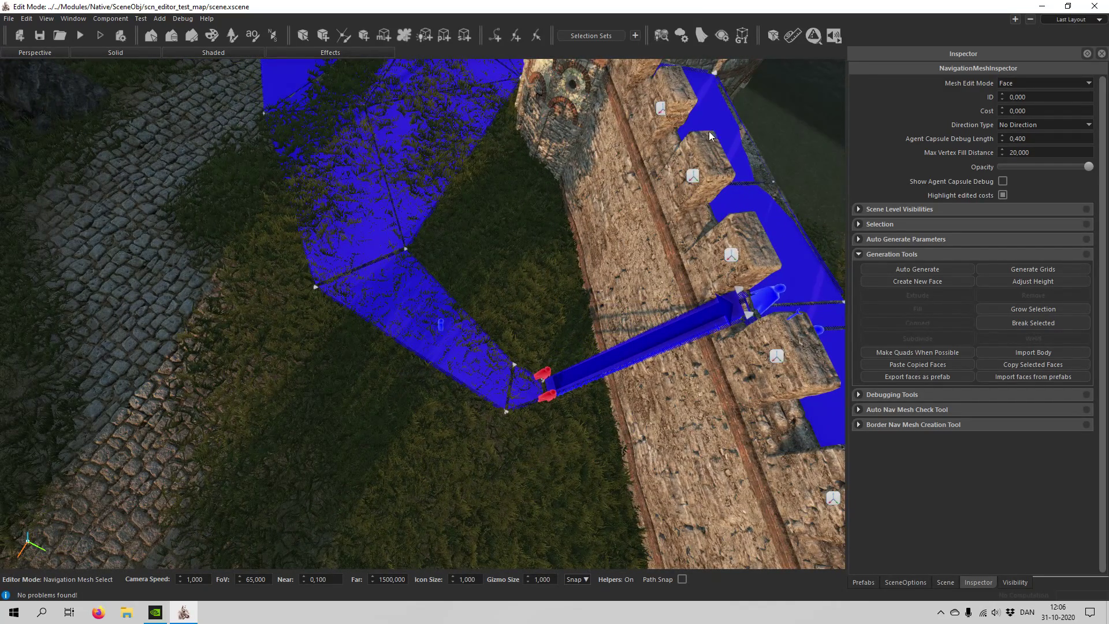
{"action": "right_click_drag", "start_coordinate": [591, 224], "coordinate": [632, 322]}
{"action": "right_click_drag", "start_coordinate": [583, 371], "coordinate": [498, 423]}
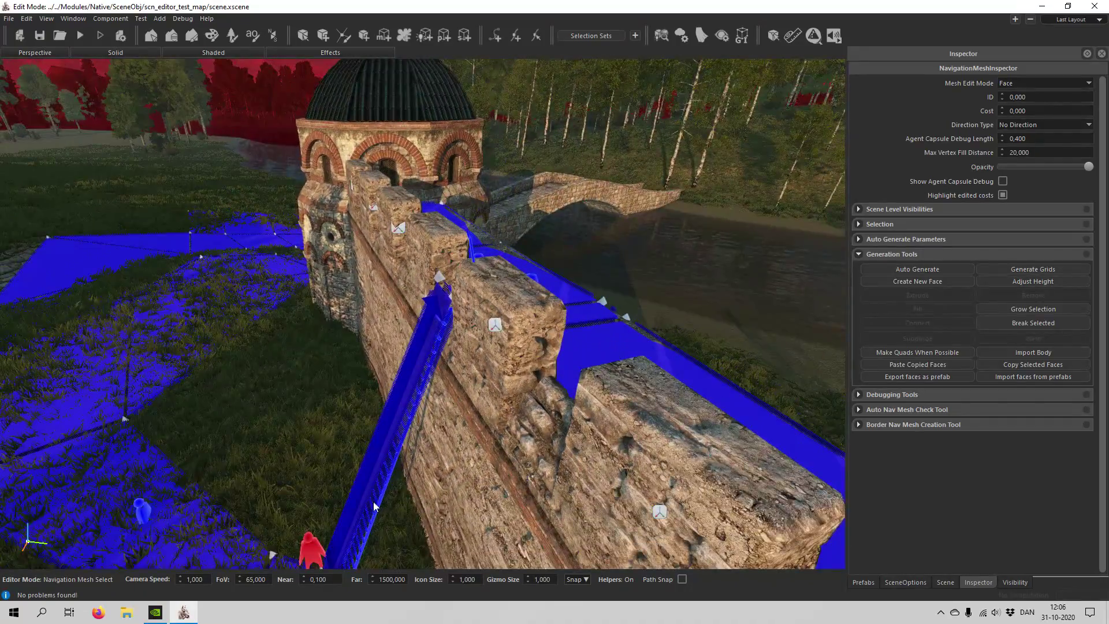
{"action": "right_click_drag", "start_coordinate": [370, 515], "coordinate": [418, 426]}
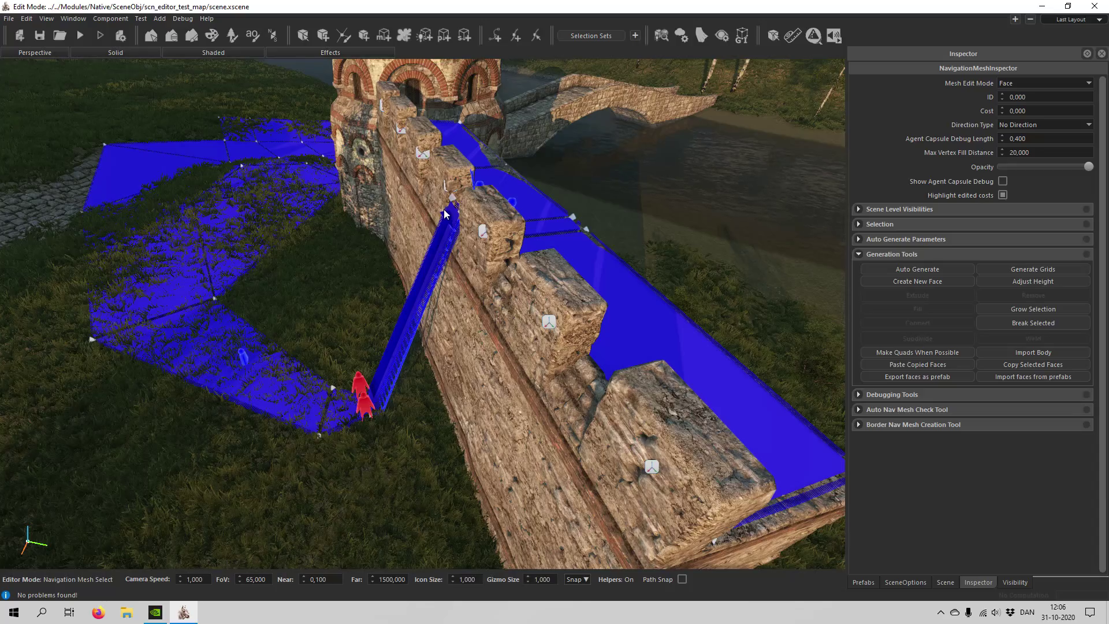
{"action": "right_click_drag", "start_coordinate": [440, 347], "coordinate": [439, 266]}
{"action": "right_click_drag", "start_coordinate": [289, 128], "coordinate": [366, 152]}
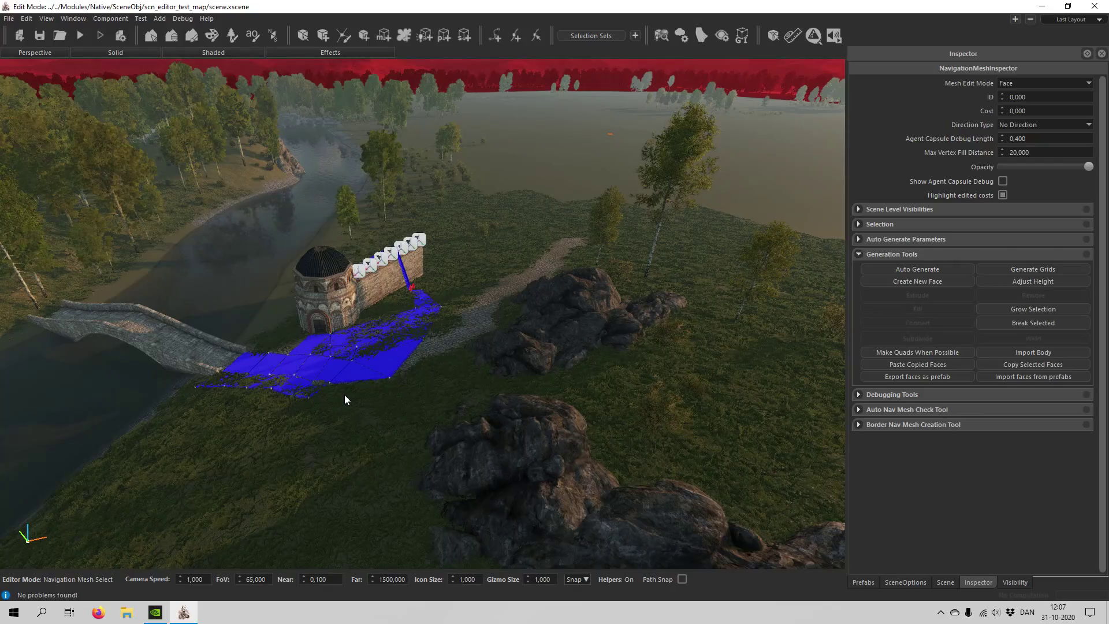
Switch to vertex mode, survey the scene around the hand-built mesh, and review the auto-generate parameters
{"action": "key", "text": "1"}
{"action": "right_click_drag", "start_coordinate": [344, 394], "coordinate": [466, 367]}
{"action": "key", "text": "w"}
{"action": "key", "text": "s"}
{"action": "key", "text": "w"}
{"action": "key", "text": "s"}
{"action": "key", "text": "s"}
{"action": "key", "text": "a"}
{"action": "key", "text": "s"}
{"action": "key", "text": "w"}
{"action": "left_click", "coordinate": [895, 241]}
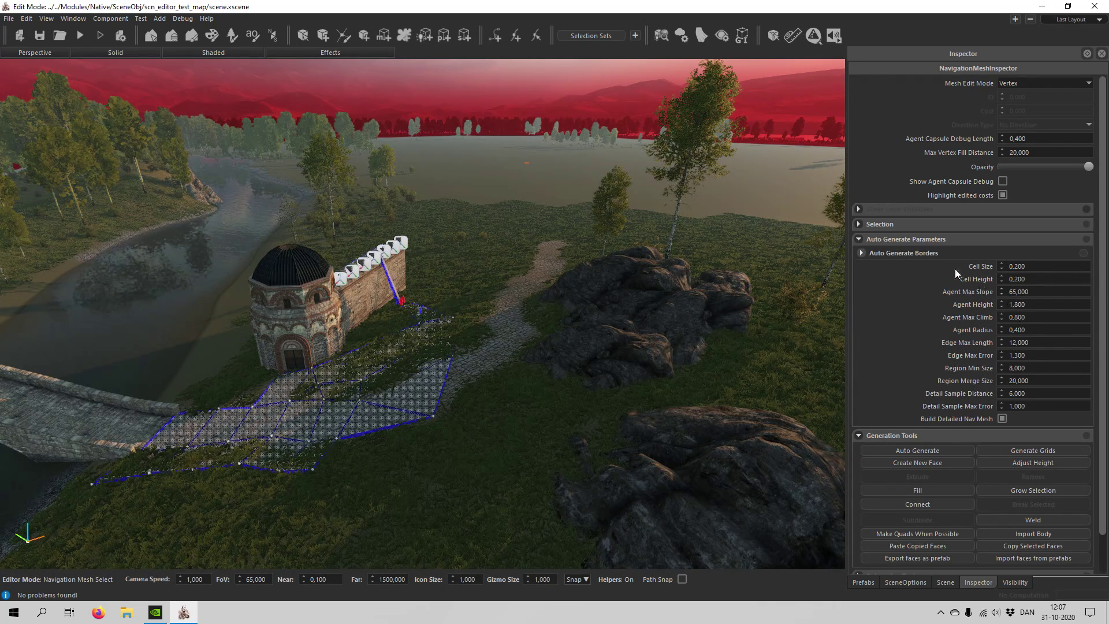
{"action": "left_click", "coordinate": [920, 239]}
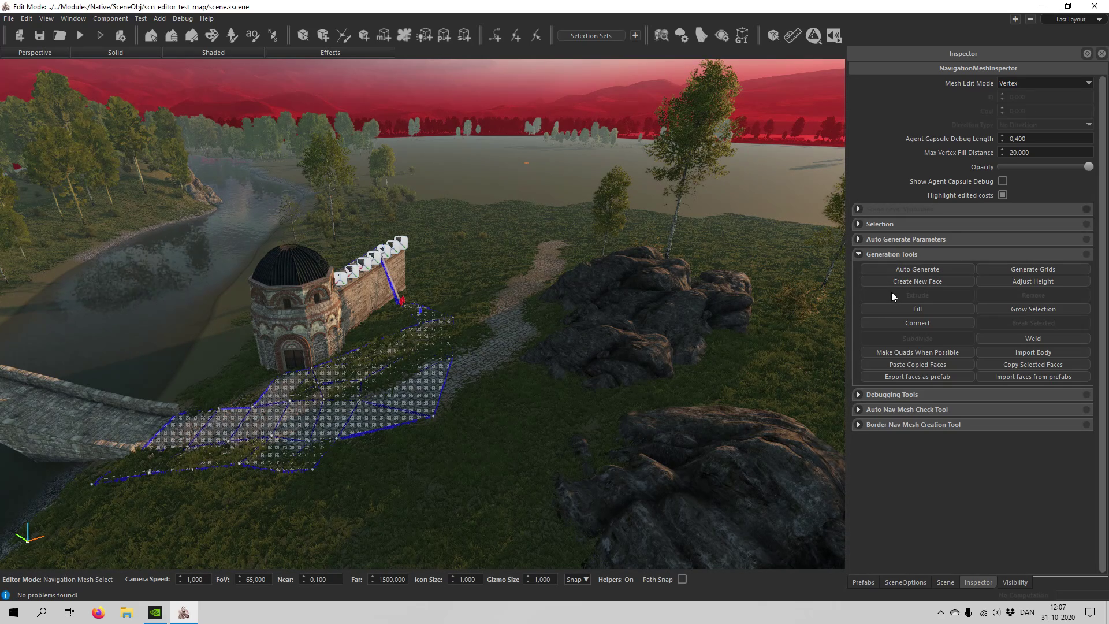
Save the scene and auto-generate the navigation mesh, clearing all existing faces
{"action": "left_click", "coordinate": [40, 35]}
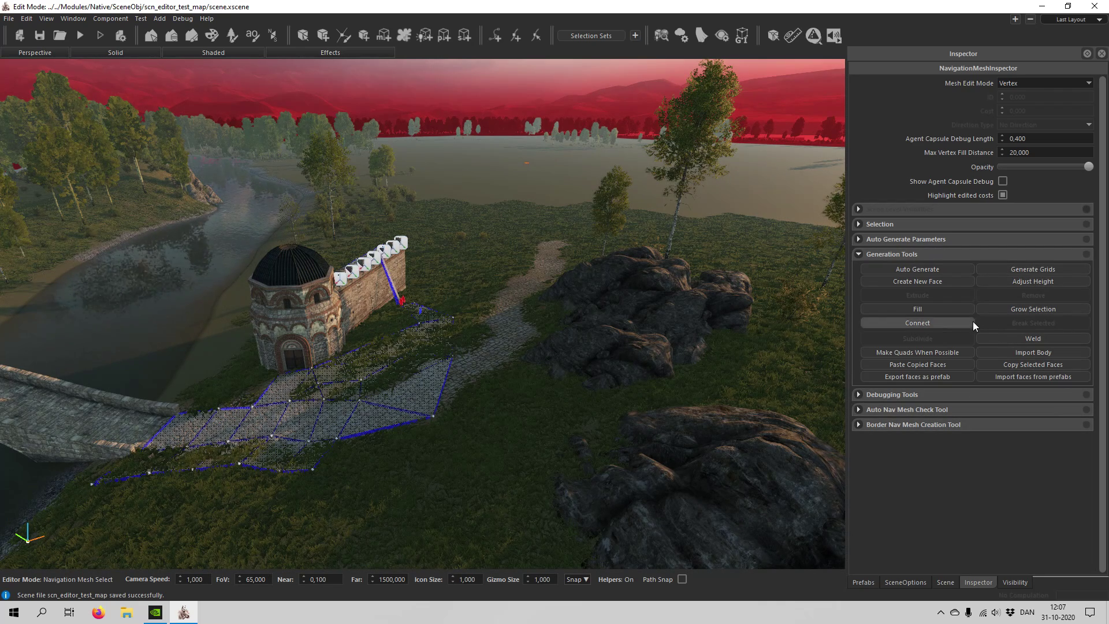
{"action": "left_click", "coordinate": [945, 269]}
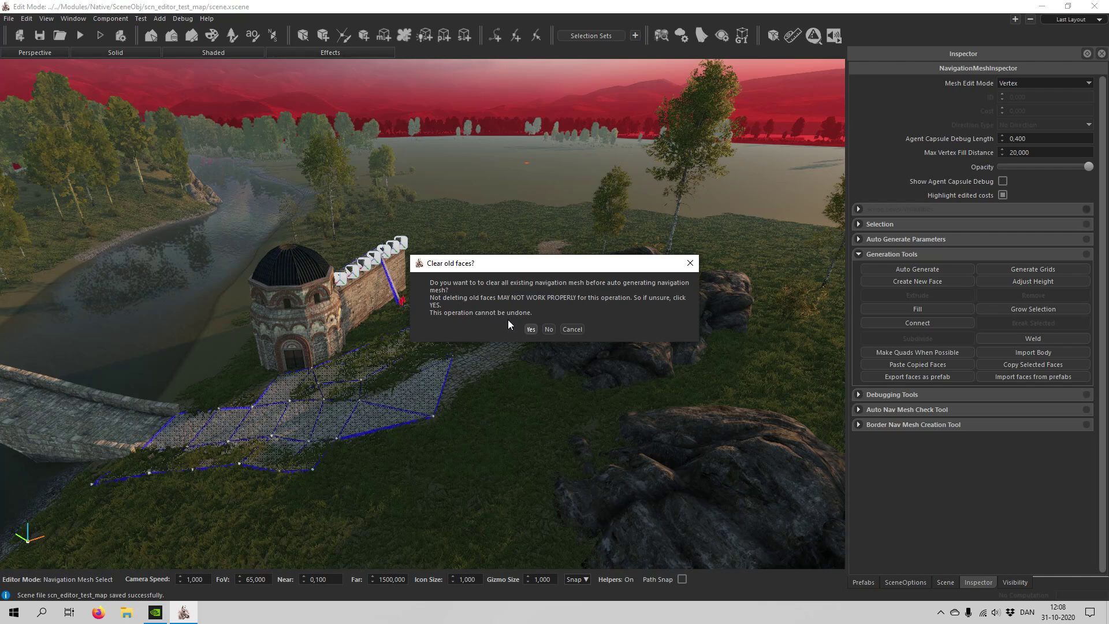
{"action": "left_click", "coordinate": [530, 329]}
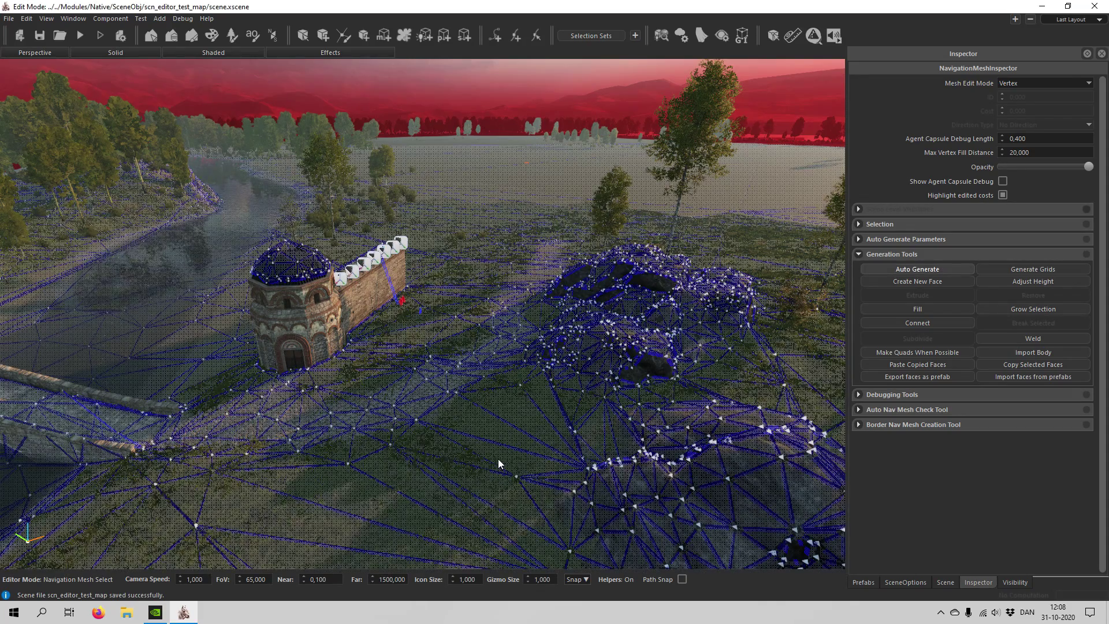
Inspect the auto-generated mesh on the bridge, the cobblestone path and the ground by the tower door
{"action": "key", "text": "w"}
{"action": "right_click_drag", "start_coordinate": [449, 482], "coordinate": [457, 456]}
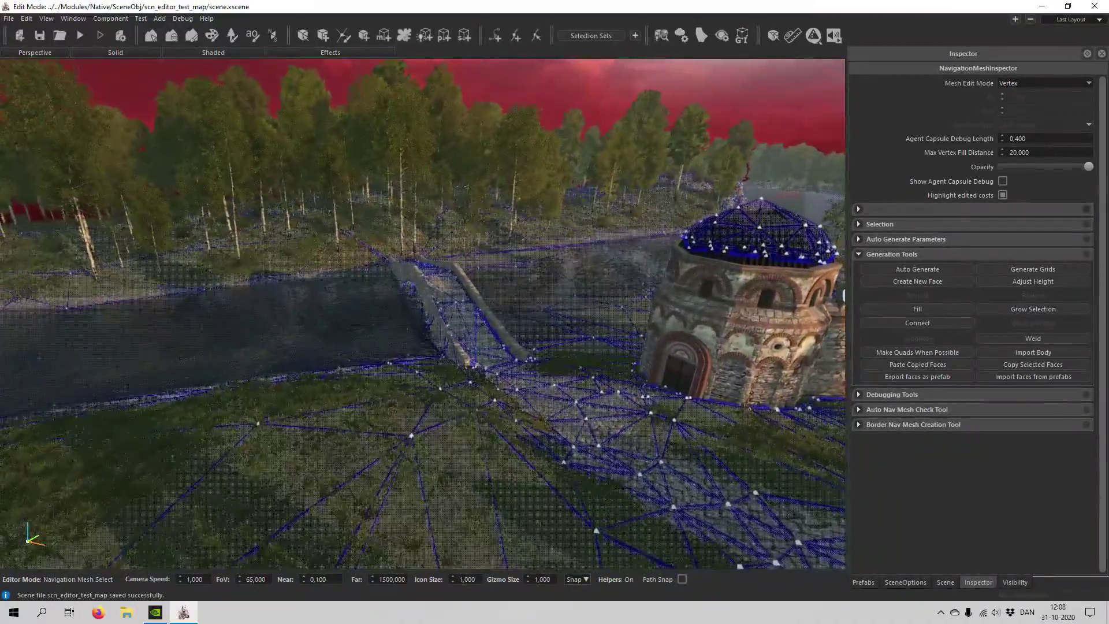
{"action": "right_click_drag", "start_coordinate": [467, 186], "coordinate": [432, 157]}
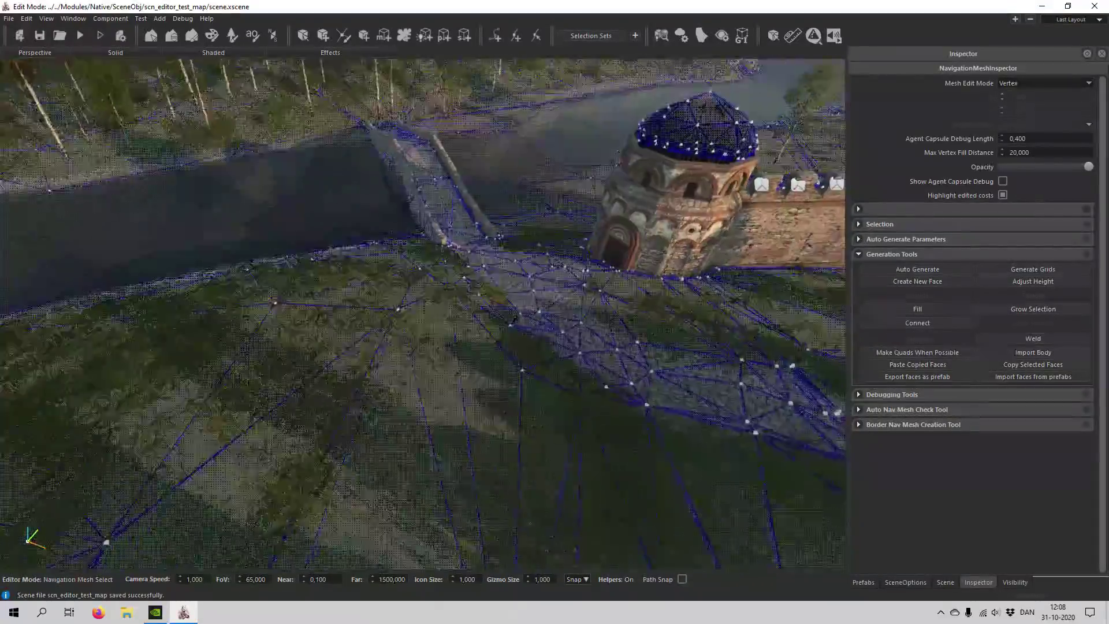
{"action": "key", "text": "w"}
{"action": "right_click_drag", "start_coordinate": [423, 314], "coordinate": [342, 346]}
{"action": "key", "text": "w"}
{"action": "key", "text": "s"}
{"action": "key", "text": "s"}
{"action": "scroll", "coordinate": [435, 483], "scroll_direction": "up", "scroll_amount": 5}
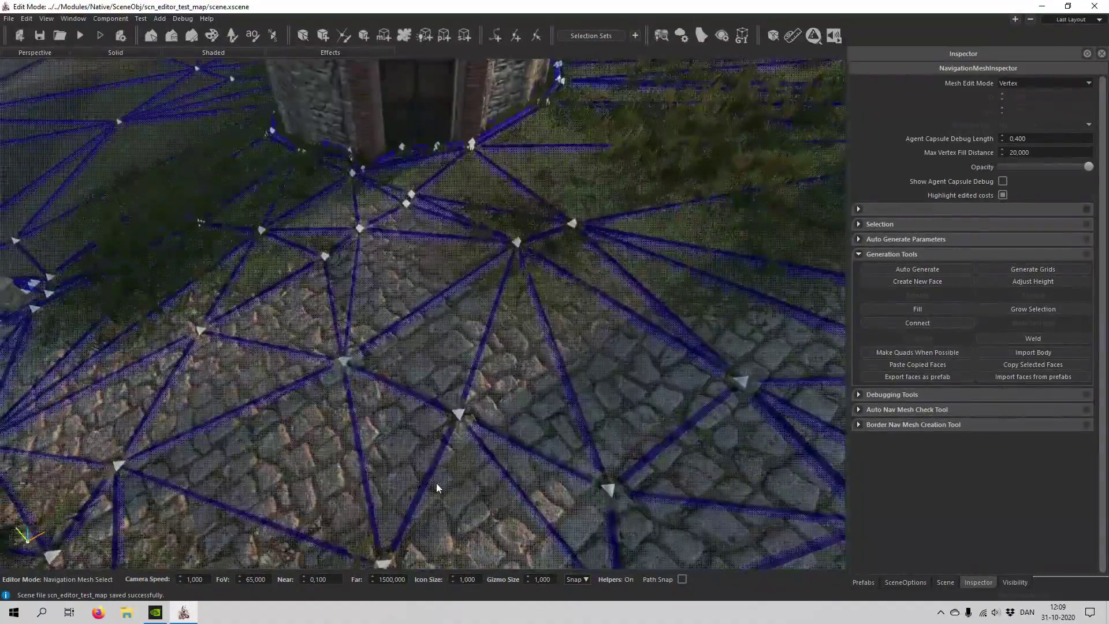
{"action": "scroll", "coordinate": [425, 438], "scroll_direction": "down", "scroll_amount": 2}
{"action": "scroll", "coordinate": [390, 427], "scroll_direction": "down", "scroll_amount": 3}
{"action": "key", "text": "w"}
{"action": "right_click_drag", "start_coordinate": [394, 340], "coordinate": [428, 327]}
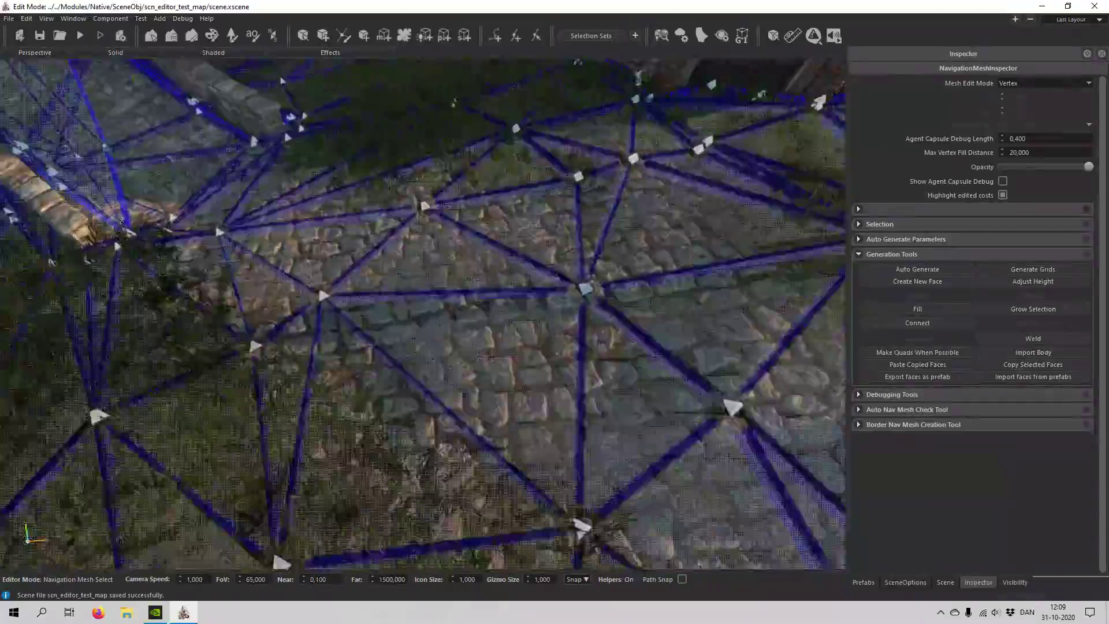
{"action": "key", "text": "w"}
{"action": "key", "text": "w"}
{"action": "key", "text": "w"}
{"action": "key", "text": "s"}
{"action": "right_click_drag", "start_coordinate": [387, 364], "coordinate": [545, 317]}
{"action": "scroll", "coordinate": [544, 314], "scroll_direction": "up", "scroll_amount": 5}
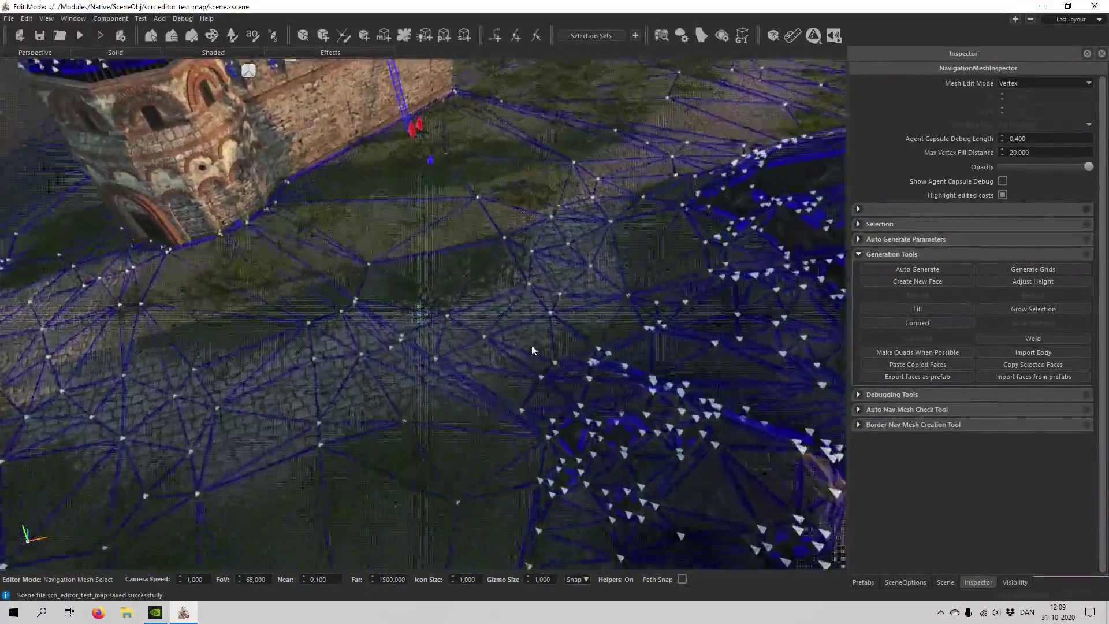
Inspect the auto-generated mesh along the path, the riverbanks and beneath the river's water surface
{"action": "key", "text": "s"}
{"action": "right_click_drag", "start_coordinate": [549, 321], "coordinate": [674, 314]}
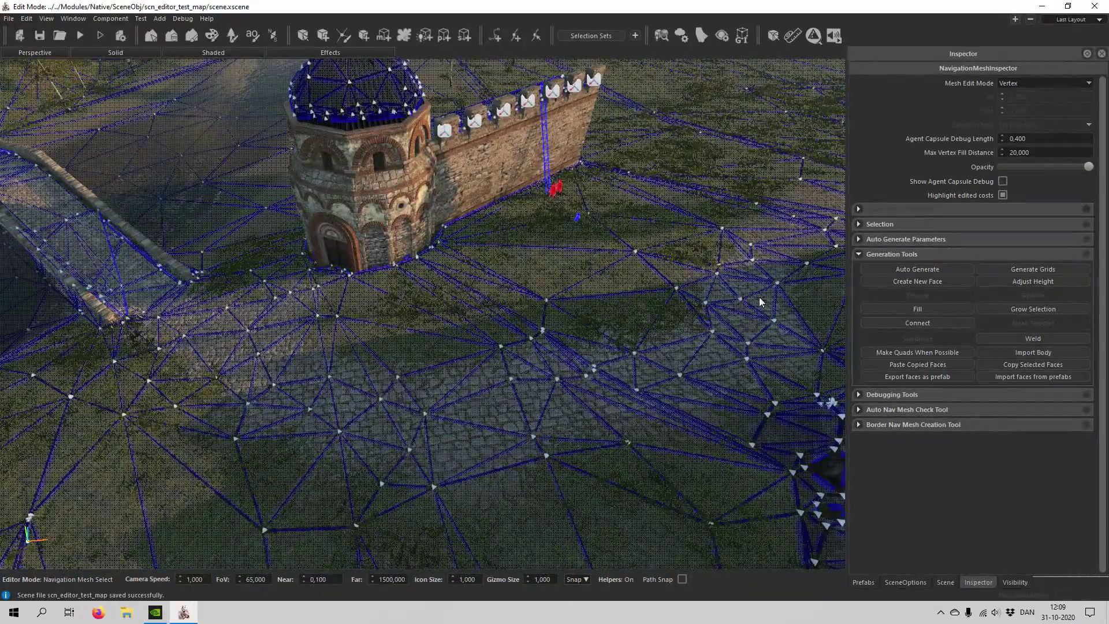
{"action": "key", "text": "s"}
{"action": "right_click_drag", "start_coordinate": [245, 345], "coordinate": [125, 341]}
{"action": "key", "text": "w"}
{"action": "key", "text": "w"}
{"action": "right_click_drag", "start_coordinate": [480, 405], "coordinate": [405, 408]}
{"action": "key", "text": "s"}
{"action": "key", "text": "w"}
{"action": "right_click_drag", "start_coordinate": [486, 397], "coordinate": [388, 371]}
{"action": "key", "text": "a"}
{"action": "key", "text": "w"}
{"action": "key", "text": "w"}
{"action": "key", "text": "d"}
{"action": "key", "text": "w"}
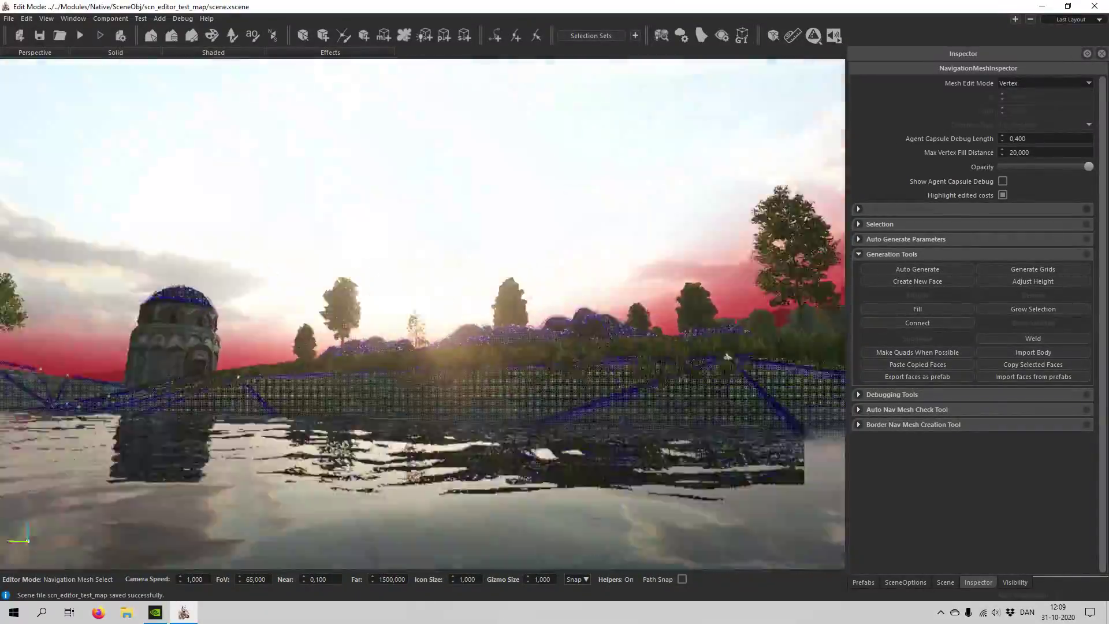
{"action": "middle_click_drag", "start_coordinate": [422, 313], "coordinate": [323, 315]}
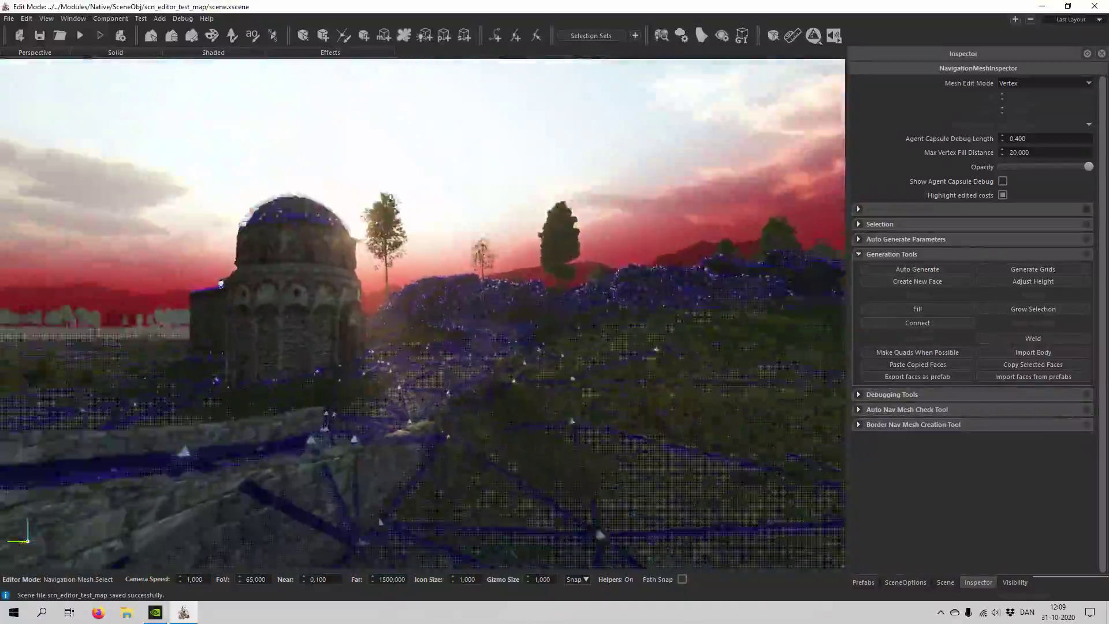
{"action": "middle_click_drag", "start_coordinate": [422, 313], "coordinate": [277, 392]}
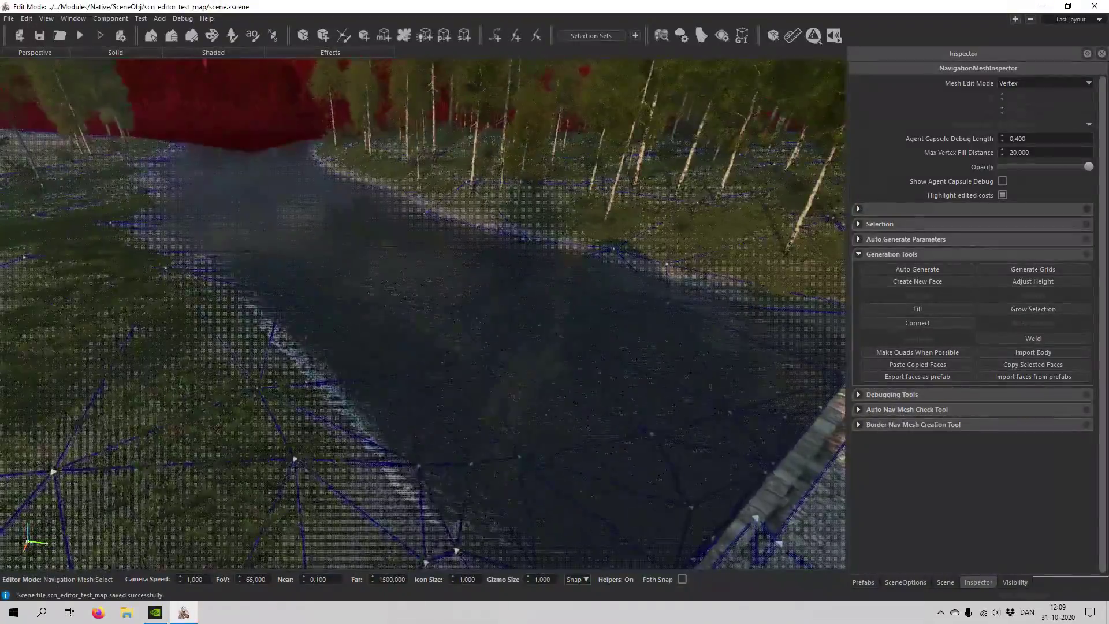
{"action": "middle_click_drag", "start_coordinate": [423, 314], "coordinate": [271, 450]}
{"action": "middle_click_drag", "start_coordinate": [422, 314], "coordinate": [324, 359]}
Inspect the auto-generated faces between the tower and the path, including the closely spaced vertices on the cobblestones
{"action": "scroll", "coordinate": [488, 397], "scroll_direction": "up", "scroll_amount": 5}
{"action": "scroll", "coordinate": [489, 387], "scroll_direction": "down", "scroll_amount": 5}
{"action": "middle_click_drag", "start_coordinate": [422, 378], "coordinate": [417, 344]}
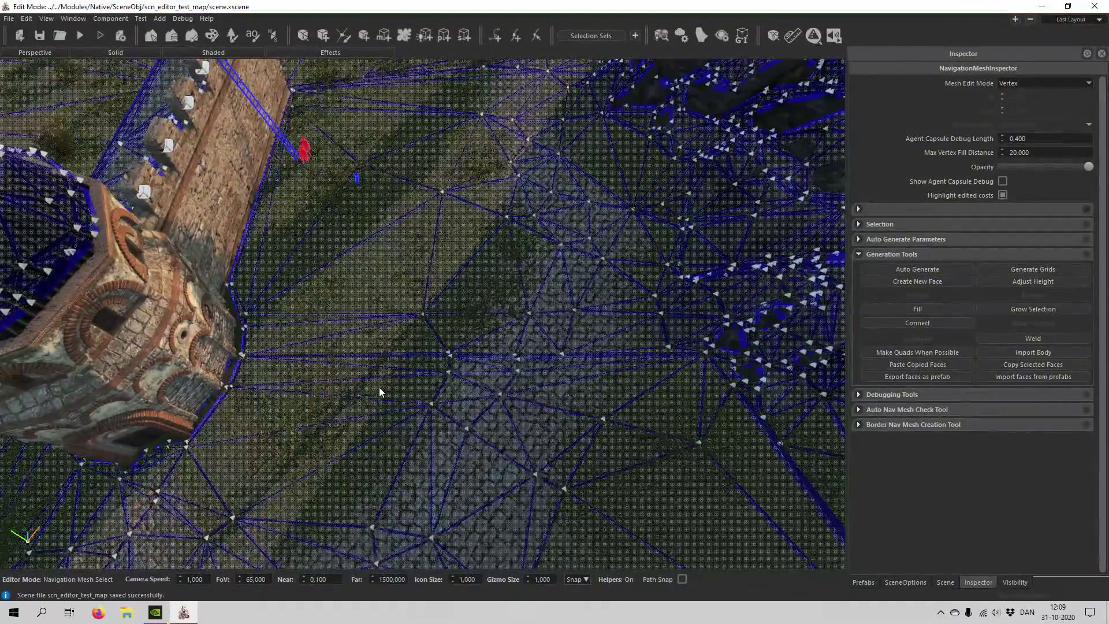
{"action": "middle_click_drag", "start_coordinate": [375, 387], "coordinate": [405, 372]}
{"action": "right_click_drag", "start_coordinate": [368, 375], "coordinate": [298, 409]}
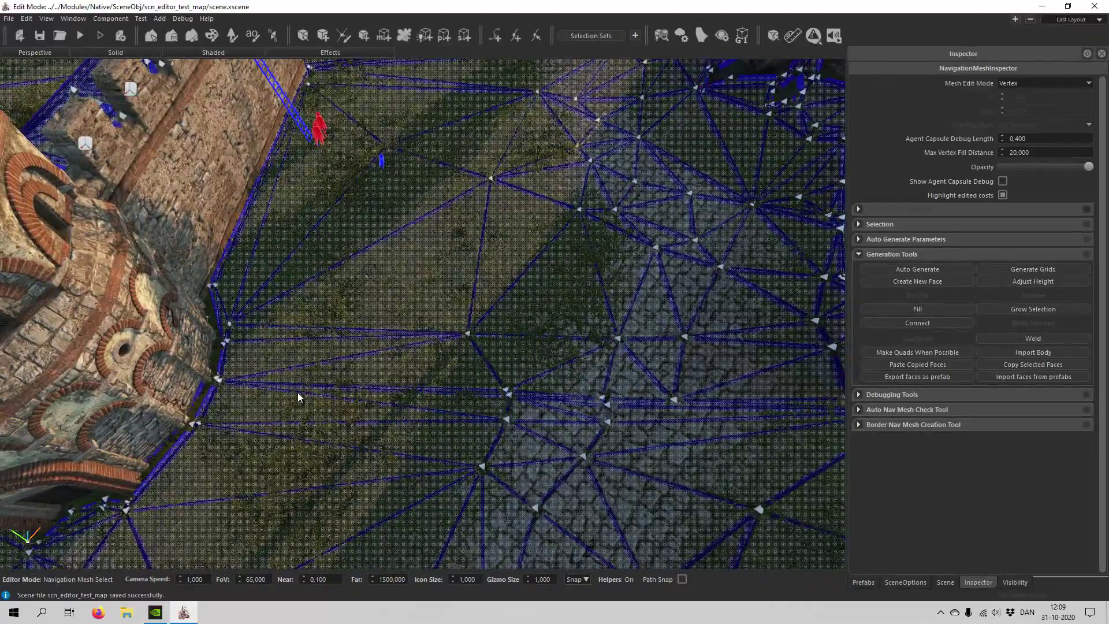
{"action": "key", "text": "d"}
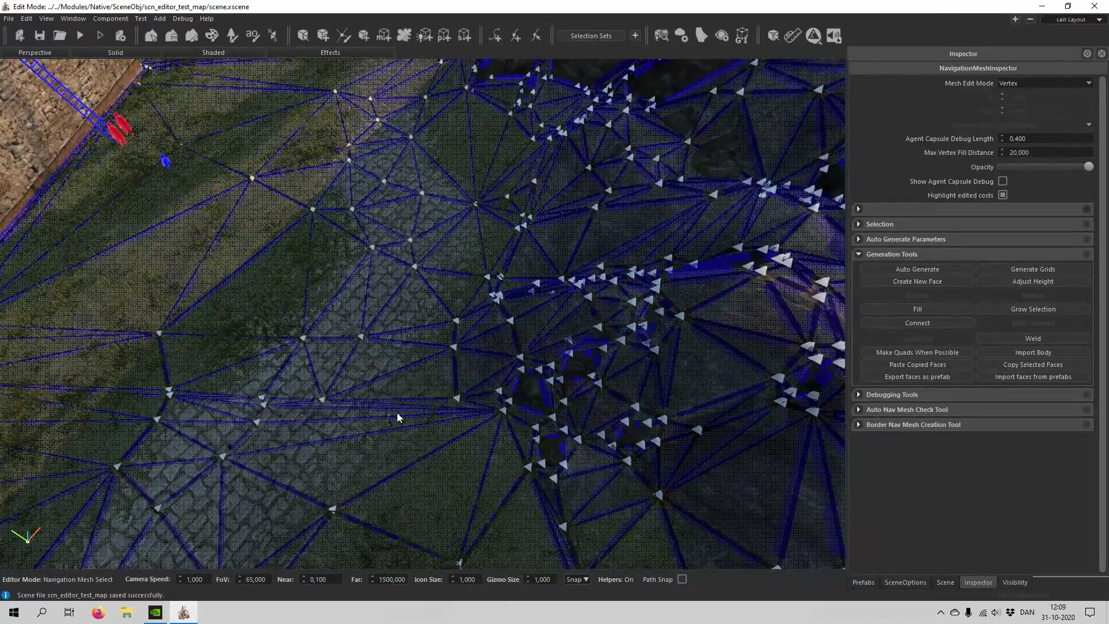
{"action": "key", "text": "w"}
{"action": "right_click_drag", "start_coordinate": [338, 425], "coordinate": [360, 412]}
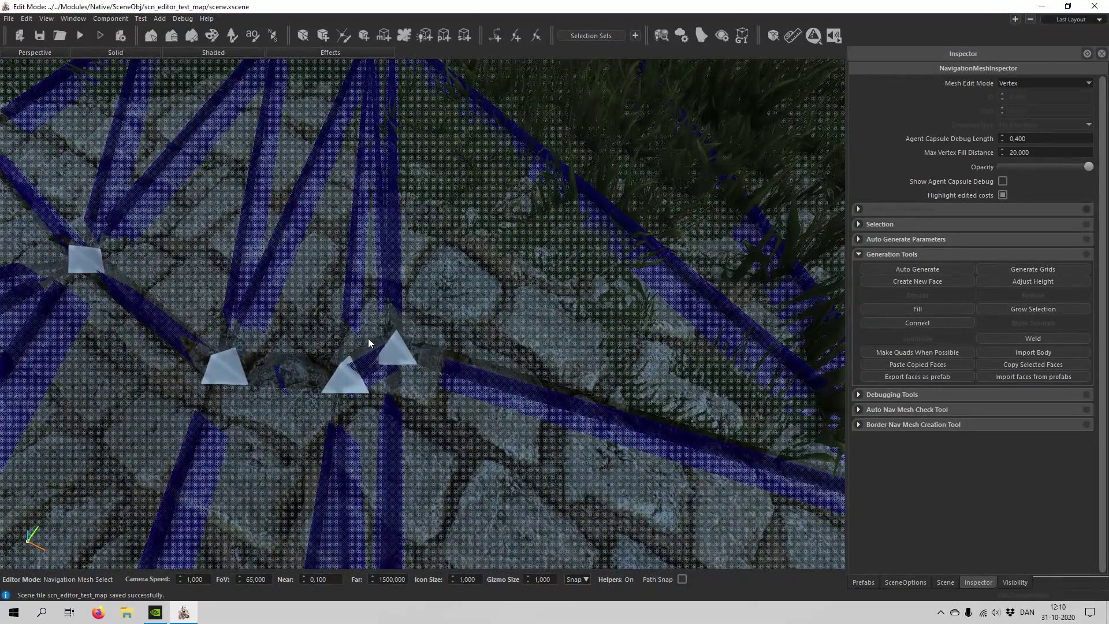
Inspect the auto-generated mesh on the tower's domed roof and the adjoining wall walkway
{"action": "key", "text": "s"}
{"action": "right_click_drag", "start_coordinate": [369, 338], "coordinate": [447, 332]}
{"action": "key", "text": "w"}
{"action": "key", "text": "s"}
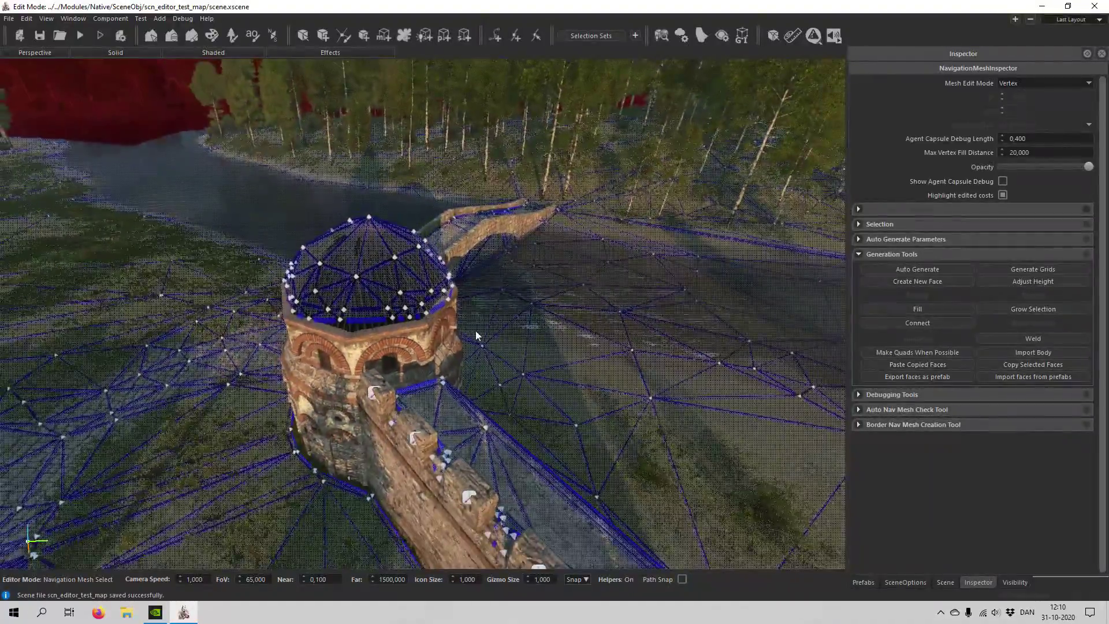
{"action": "key", "text": "a"}
{"action": "right_click_drag", "start_coordinate": [415, 226], "coordinate": [636, 226]}
{"action": "key", "text": "w"}
{"action": "key", "text": "a"}
{"action": "key", "text": "w"}
{"action": "right_click_drag", "start_coordinate": [423, 232], "coordinate": [543, 219]}
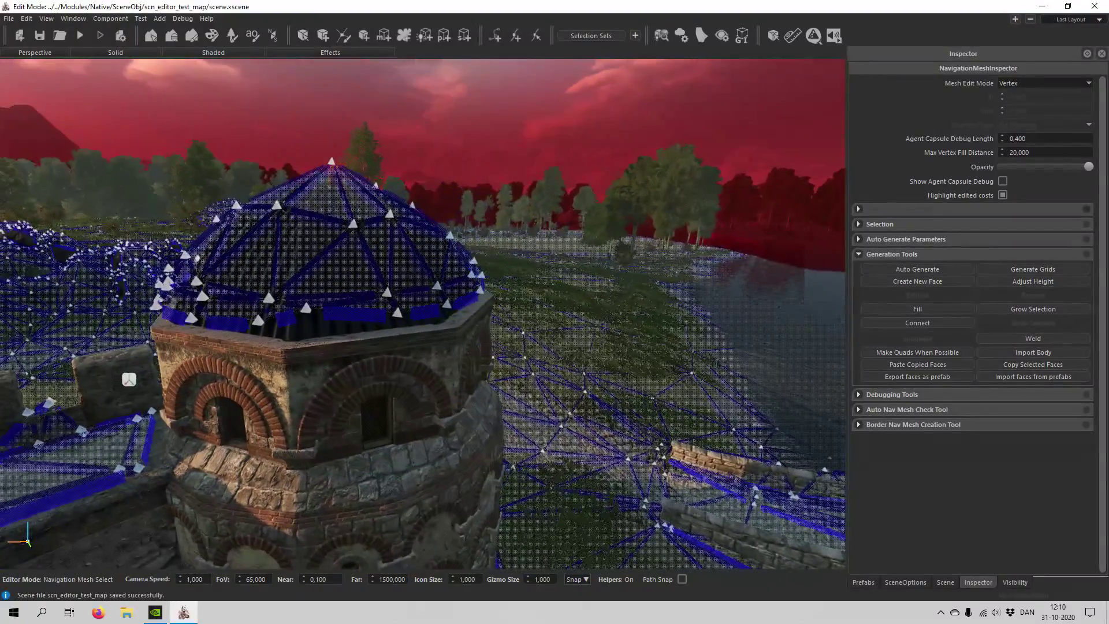
Inspect the auto-generated mesh on the rock formations, including the dense vertices and gaps on their steep sides
{"action": "right_click_drag", "start_coordinate": [424, 289], "coordinate": [352, 214]}
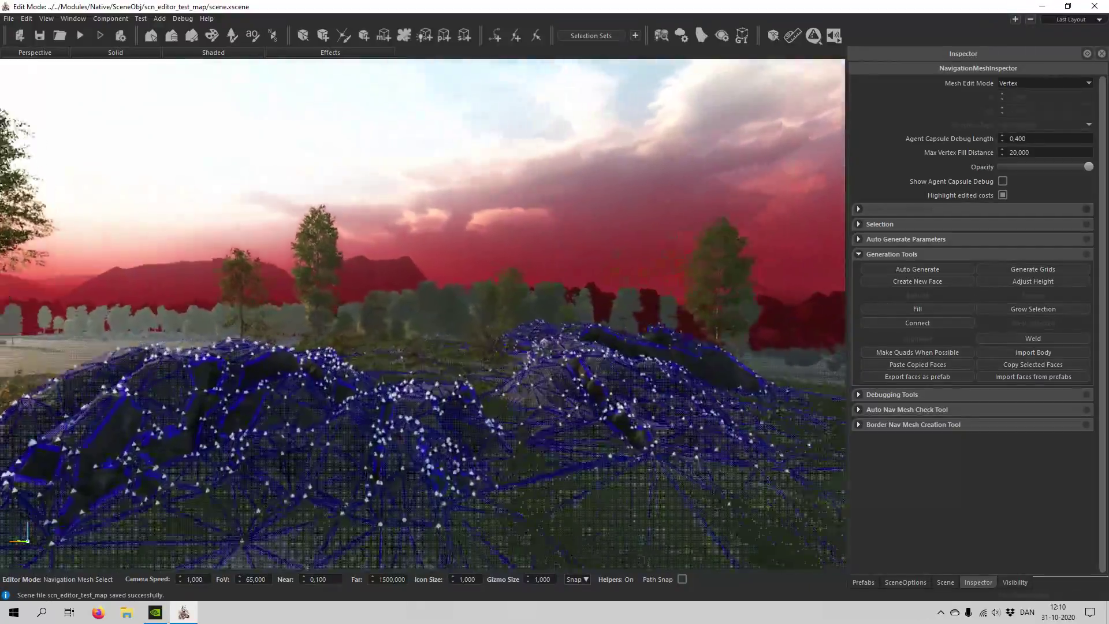
{"action": "key", "text": "w"}
{"action": "mouse_move", "coordinate": [424, 312]}
{"action": "right_mouse_down"}
{"action": "mouse_move", "coordinate": [398, 336]}
{"action": "mouse_move", "coordinate": [393, 317]}
{"action": "mouse_move", "coordinate": [404, 347]}
{"action": "mouse_move", "coordinate": [346, 370]}
{"action": "mouse_move", "coordinate": [248, 341]}
{"action": "mouse_move", "coordinate": [231, 387]}
{"action": "mouse_move", "coordinate": [266, 428]}
{"action": "mouse_move", "coordinate": [428, 288]}
{"action": "mouse_move", "coordinate": [526, 307]}
{"action": "mouse_move", "coordinate": [433, 318]}
{"action": "mouse_move", "coordinate": [445, 271]}
{"action": "mouse_move", "coordinate": [359, 278]}
{"action": "mouse_move", "coordinate": [329, 341]}
{"action": "mouse_move", "coordinate": [520, 254]}
{"action": "mouse_move", "coordinate": [529, 324]}
{"action": "mouse_move", "coordinate": [404, 320]}
{"action": "right_mouse_up"}
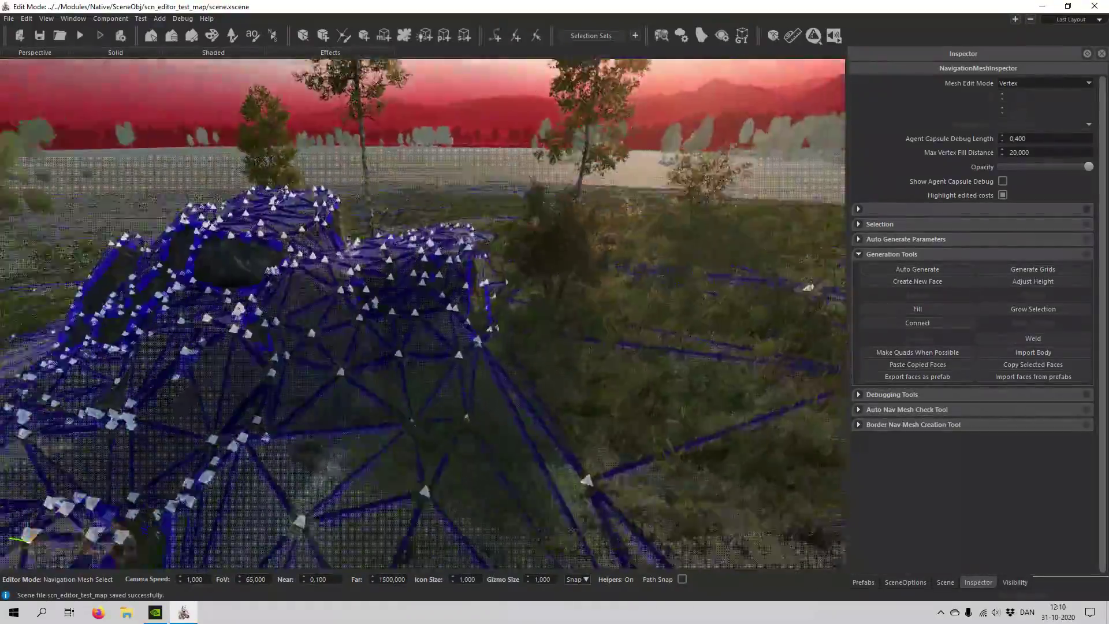
{"action": "key", "text": "s"}
{"action": "key", "text": "s"}
{"action": "key", "text": "w"}
{"action": "key", "text": "w"}
{"action": "key", "text": "a"}
{"action": "key", "text": "w"}
{"action": "key", "text": "s"}
{"action": "key", "text": "d"}
{"action": "right_click_drag", "start_coordinate": [467, 290], "coordinate": [329, 307]}
{"action": "right_click_drag", "start_coordinate": [367, 220], "coordinate": [443, 347]}
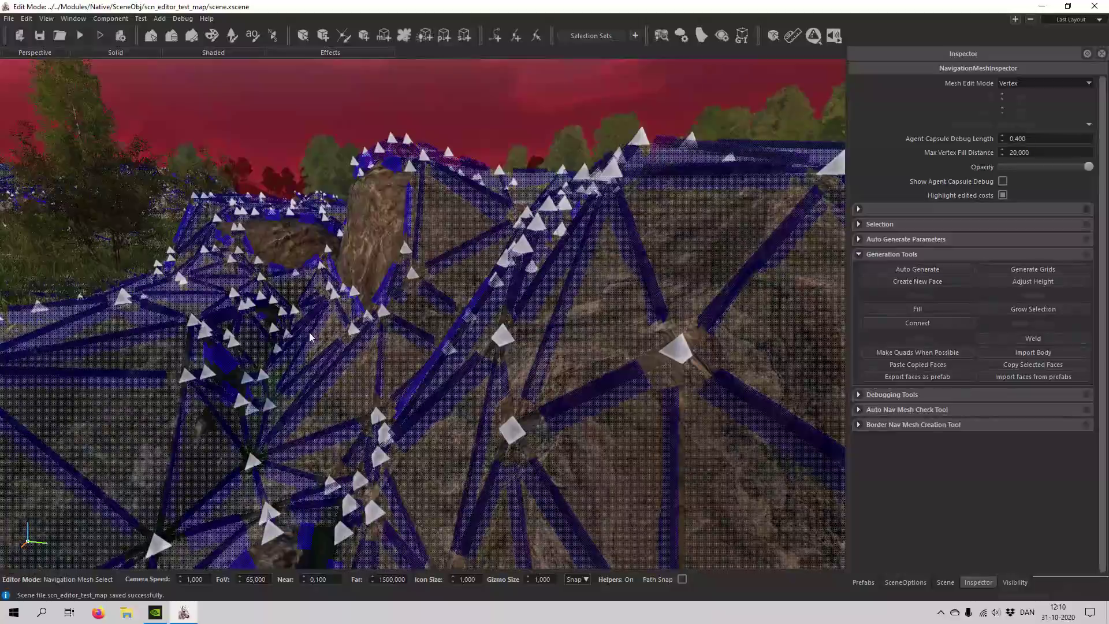
Examine how the auto-generated mesh covers the rock clusters as a whole and joins the surrounding grass and cobblestone path
{"action": "right_click_drag", "start_coordinate": [319, 397], "coordinate": [451, 407]}
{"action": "right_click_drag", "start_coordinate": [378, 412], "coordinate": [374, 401]}
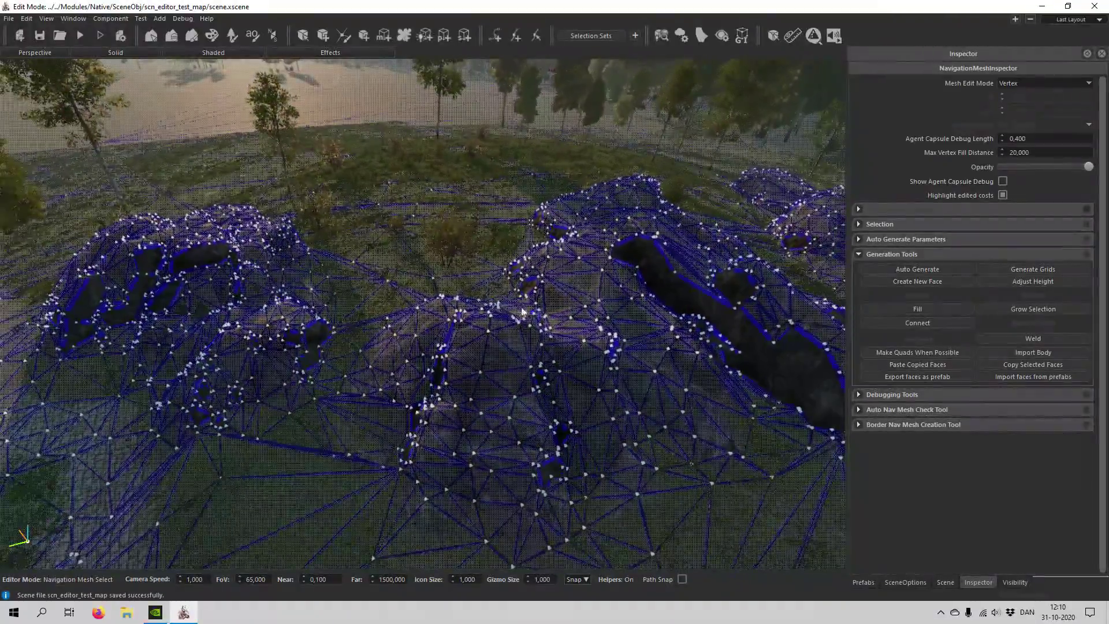
{"action": "right_click_drag", "start_coordinate": [388, 333], "coordinate": [503, 414]}
{"action": "right_click_drag", "start_coordinate": [502, 323], "coordinate": [418, 295]}
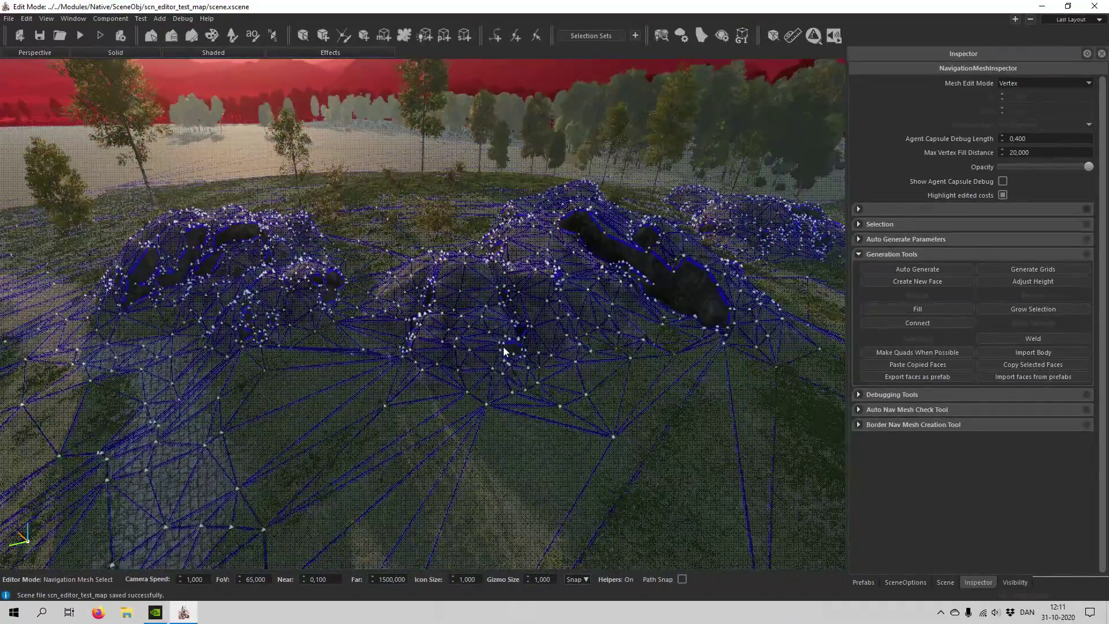
{"action": "right_click_drag", "start_coordinate": [577, 407], "coordinate": [187, 393]}
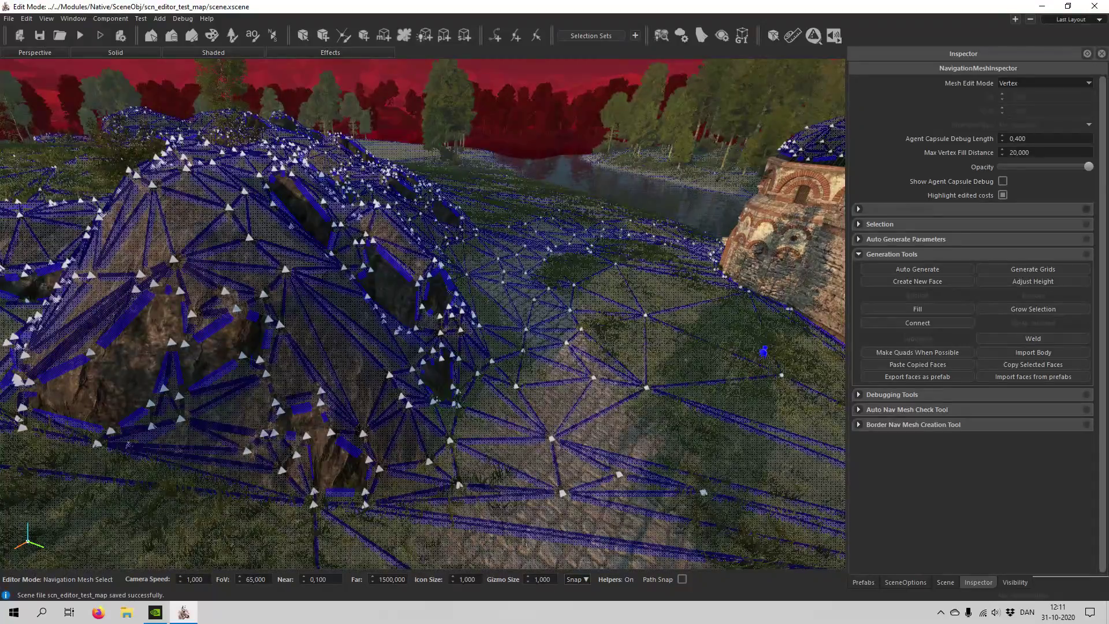
{"action": "right_click_drag", "start_coordinate": [188, 393], "coordinate": [297, 373]}
{"action": "right_click_drag", "start_coordinate": [598, 382], "coordinate": [581, 413]}
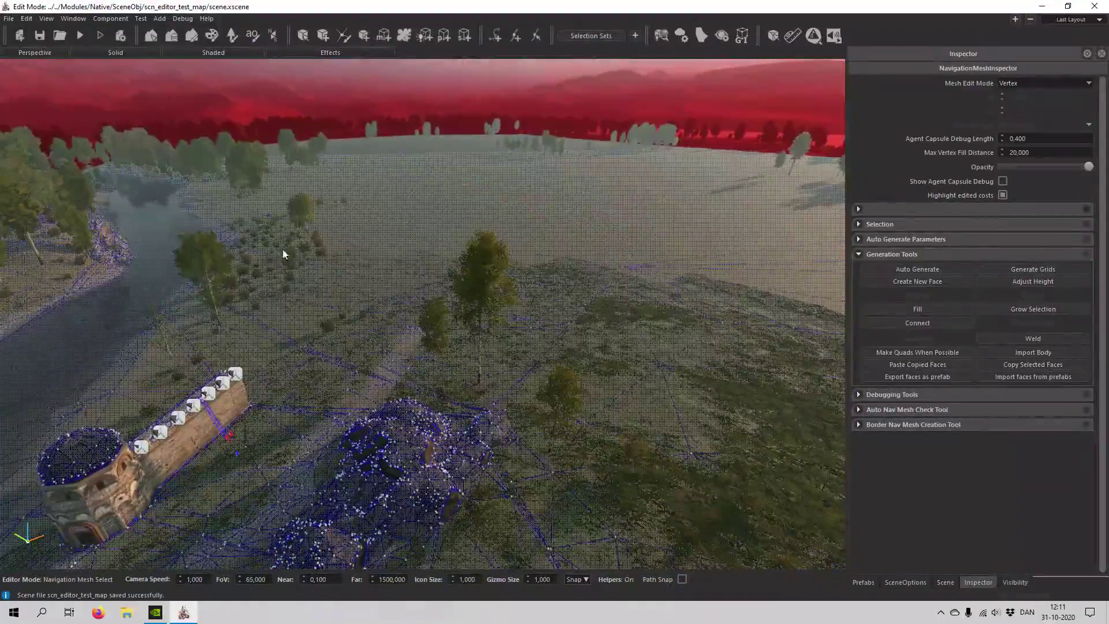
In edge mode, select the long mesh edge across the open ground between the trees and subdivide it
{"action": "right_click_drag", "start_coordinate": [338, 235], "coordinate": [434, 229]}
{"action": "key", "text": "w"}
{"action": "right_click_drag", "start_coordinate": [361, 260], "coordinate": [529, 318]}
{"action": "key", "text": "s"}
{"action": "key", "text": "2"}
{"action": "right_click_drag", "start_coordinate": [615, 443], "coordinate": [497, 362]}
{"action": "right_click_drag", "start_coordinate": [378, 266], "coordinate": [381, 339]}
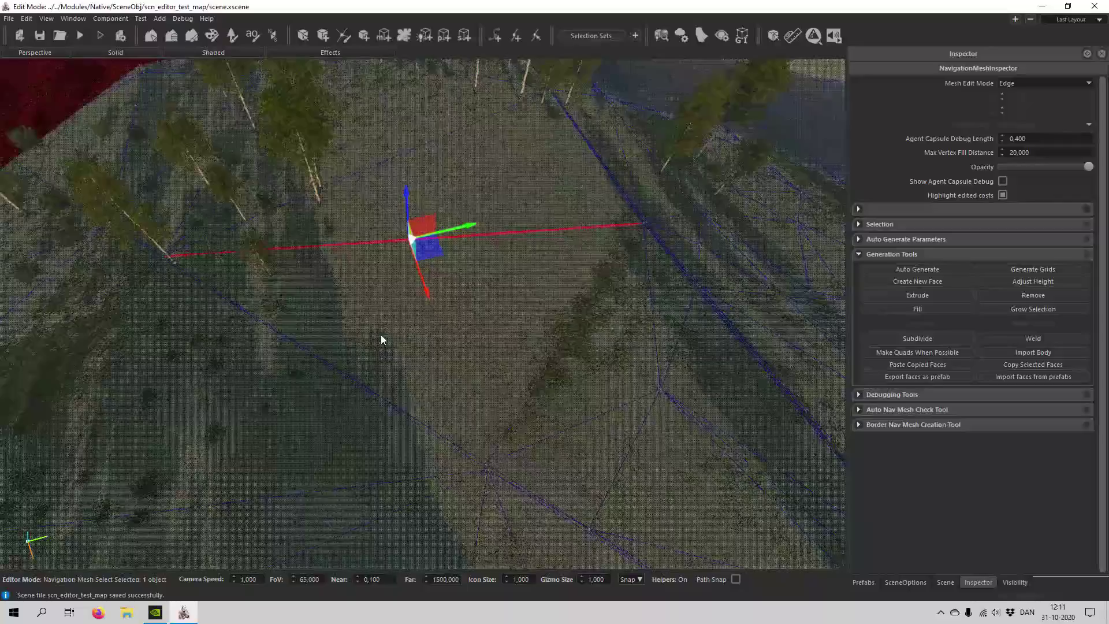
{"action": "left_click", "coordinate": [535, 224]}
{"action": "left_click", "coordinate": [954, 338]}
{"action": "right_click_drag", "start_coordinate": [613, 323], "coordinate": [636, 277]}
{"action": "right_click_drag", "start_coordinate": [457, 289], "coordinate": [547, 299]}
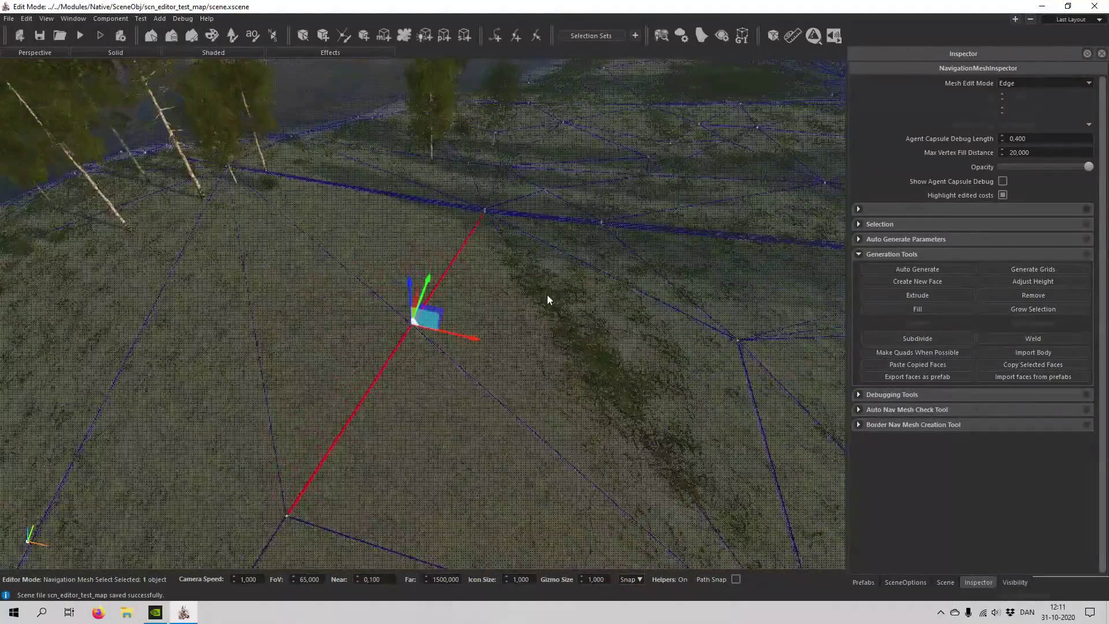
{"action": "left_click", "coordinate": [930, 342]}
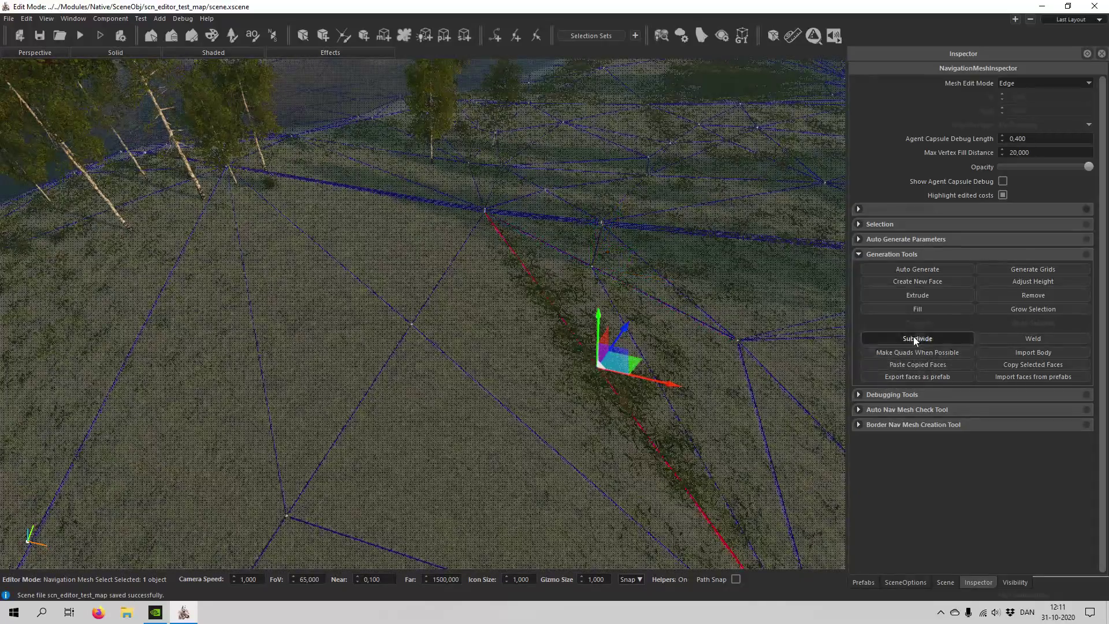
Show the navigation mesh debugging tools and run the scene's problem check
{"action": "right_click_drag", "start_coordinate": [491, 408], "coordinate": [630, 404]}
{"action": "key", "text": "w"}
{"action": "key", "text": "s"}
{"action": "right_click_drag", "start_coordinate": [826, 329], "coordinate": [802, 322]}
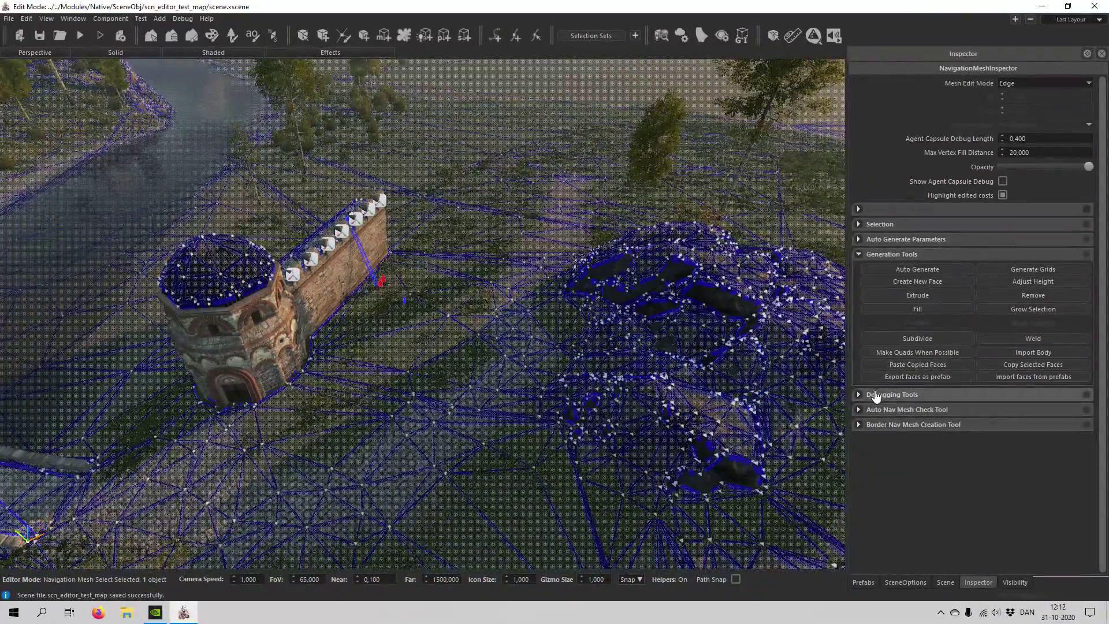
{"action": "left_click", "coordinate": [890, 395]}
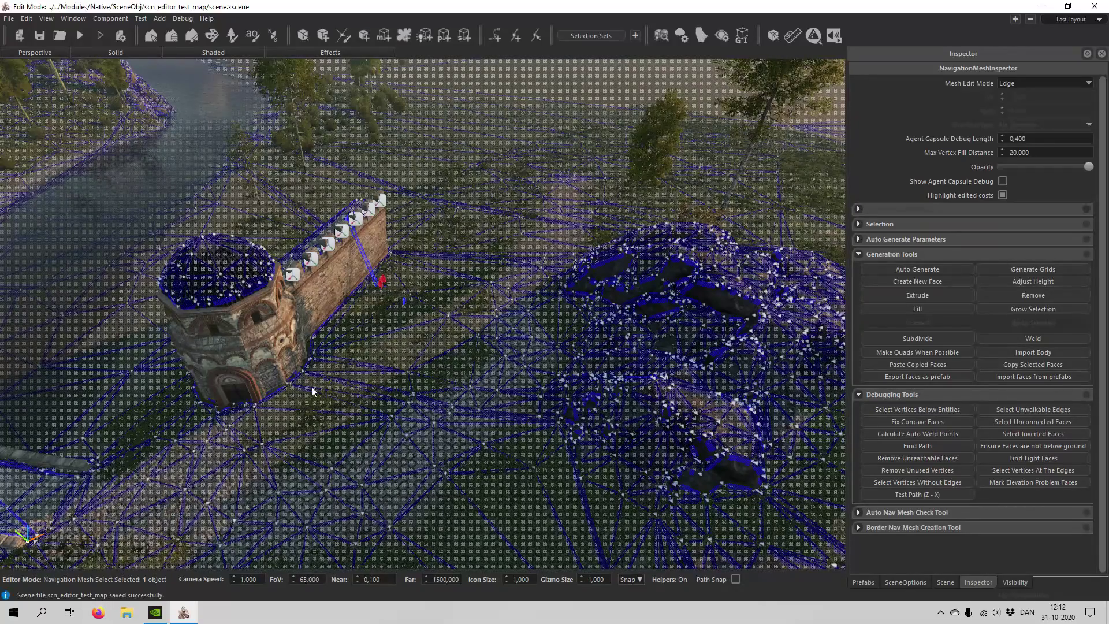
{"action": "left_click", "coordinate": [815, 32]}
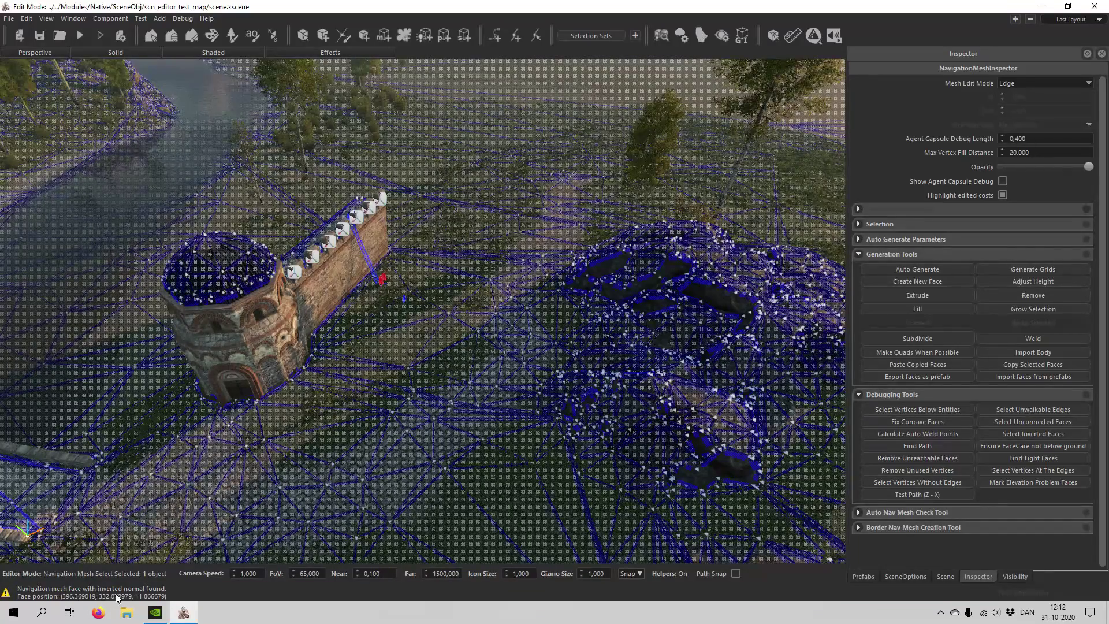
Select a mesh edge on the ground in front of the tower, and clear it by switching to vertex mode
{"action": "key", "text": "w"}
{"action": "right_click_drag", "start_coordinate": [388, 382], "coordinate": [359, 318]}
{"action": "right_click_drag", "start_coordinate": [432, 356], "coordinate": [464, 402]}
{"action": "left_click", "coordinate": [464, 402]}
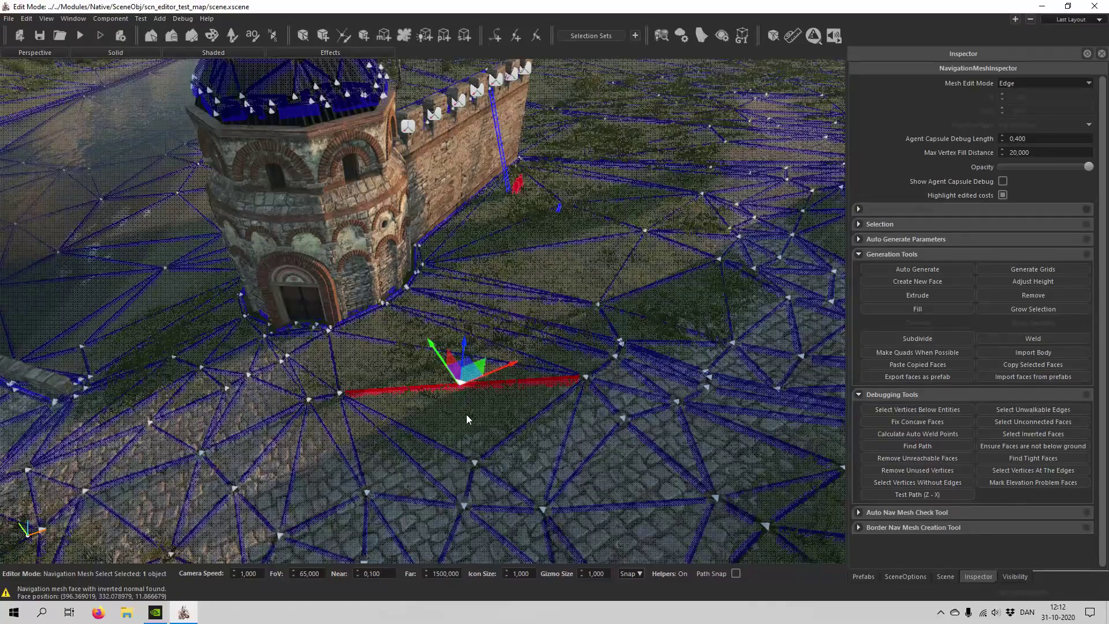
{"action": "key", "text": "1"}
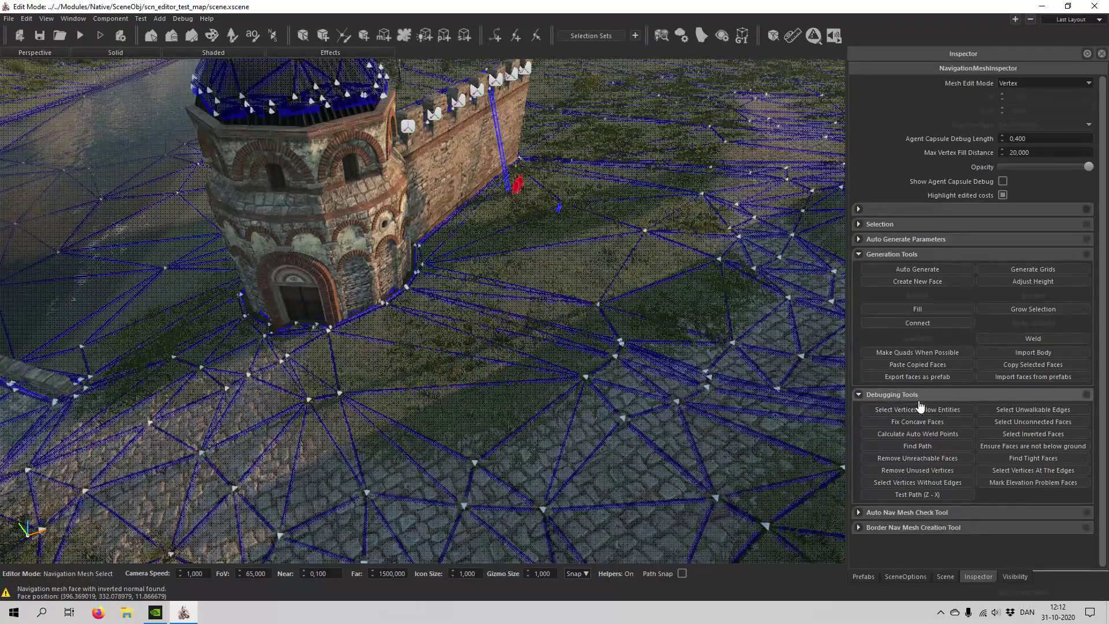
Select the inverted faces of the navigation mesh and examine where they lie on the rocks and across the scene
{"action": "key", "text": "s"}
{"action": "right_click_drag", "start_coordinate": [601, 406], "coordinate": [589, 405]}
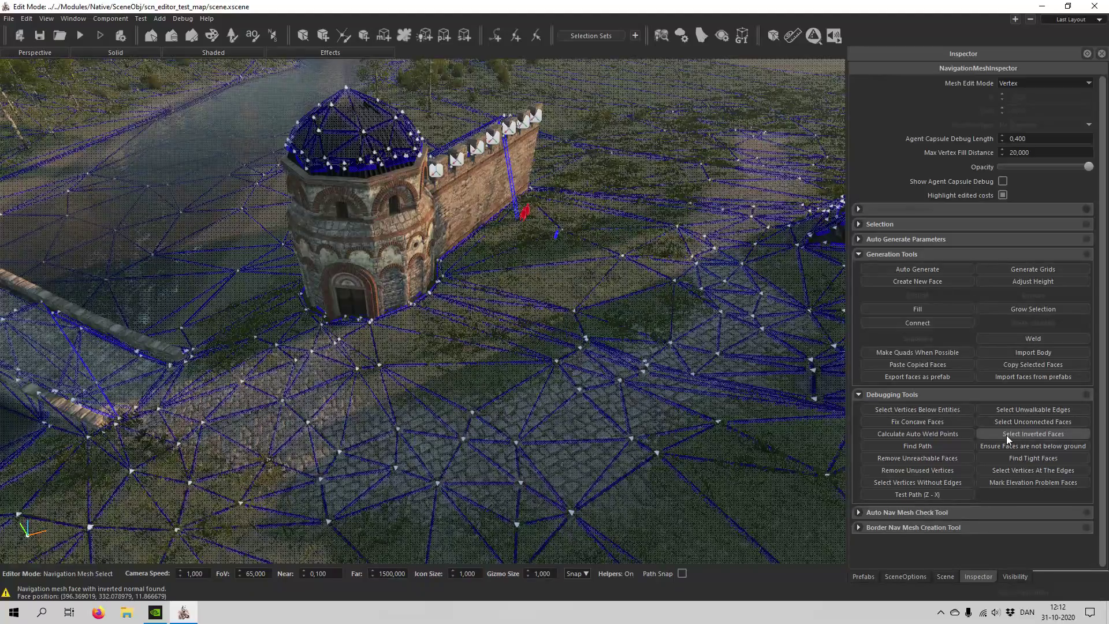
{"action": "left_click", "coordinate": [1025, 435]}
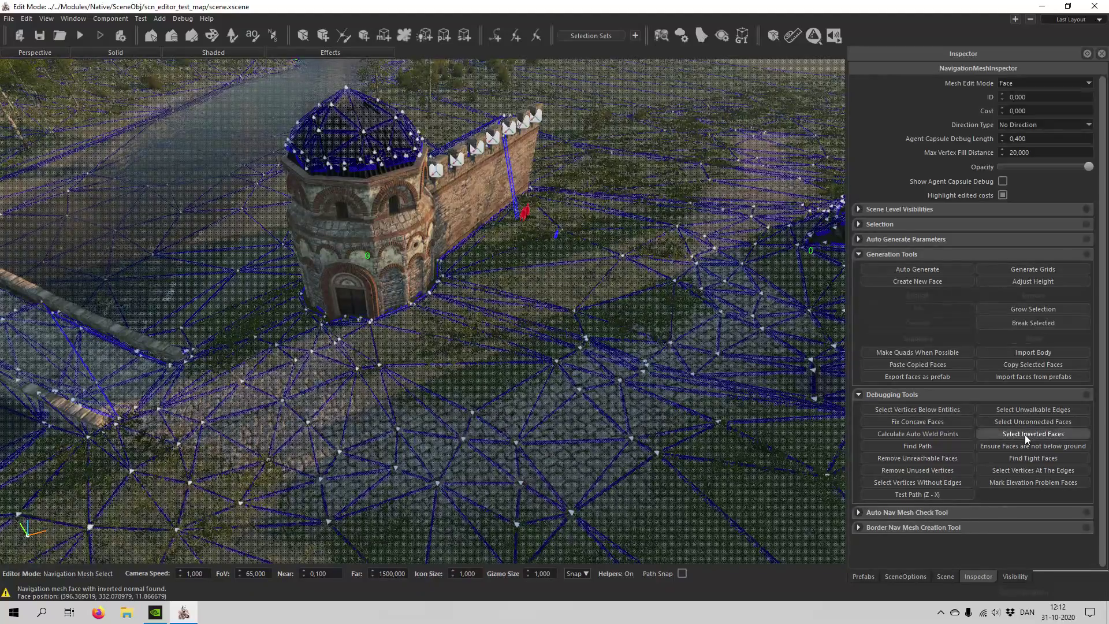
{"action": "mouse_move", "coordinate": [385, 414]}
{"action": "right_mouse_down"}
{"action": "mouse_move", "coordinate": [439, 399]}
{"action": "mouse_move", "coordinate": [480, 409]}
{"action": "mouse_move", "coordinate": [385, 414]}
{"action": "right_mouse_up"}
{"action": "key", "text": "s"}
{"action": "key", "text": "s"}
{"action": "right_click_drag", "start_coordinate": [360, 327], "coordinate": [508, 315]}
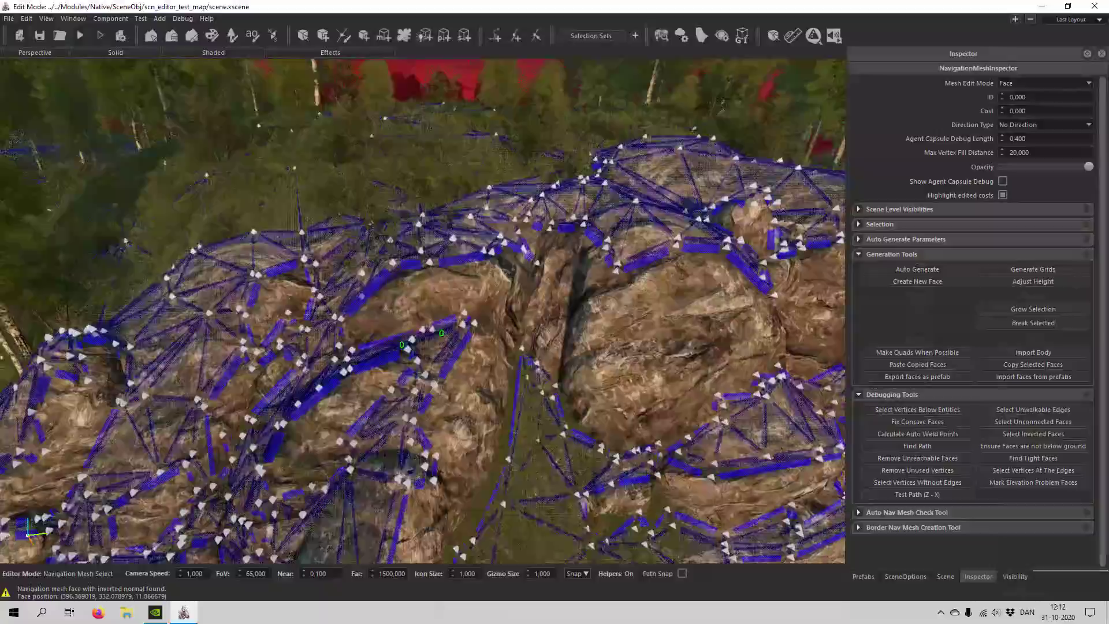
{"action": "right_click_drag", "start_coordinate": [423, 311], "coordinate": [410, 274]}
{"action": "key", "text": "s"}
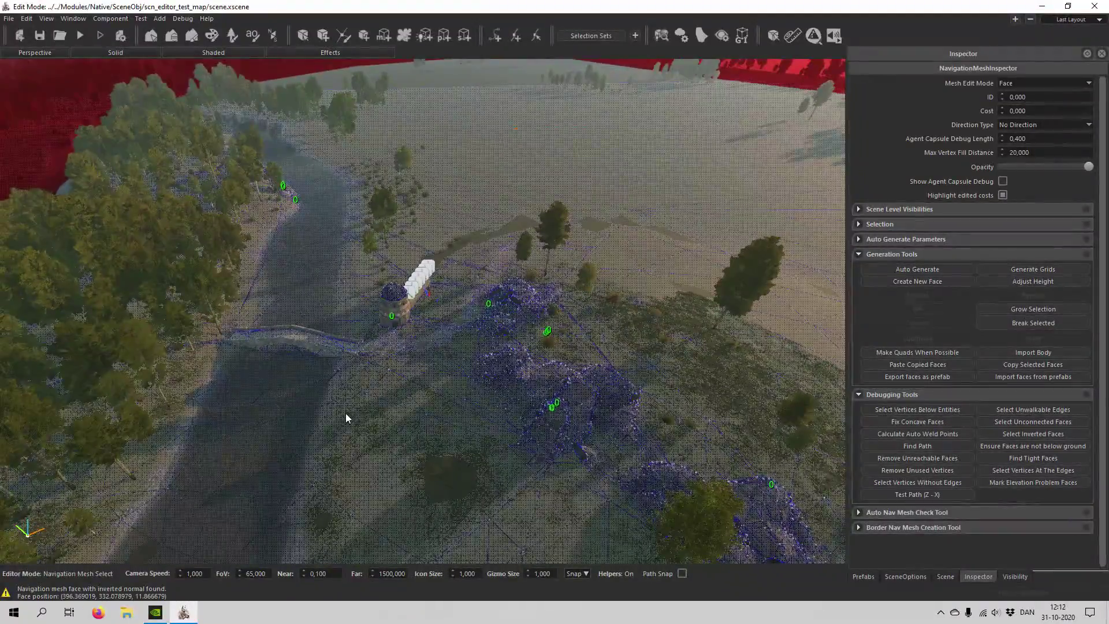
{"action": "key", "text": "ctrl+a"}
{"action": "key", "text": "1"}
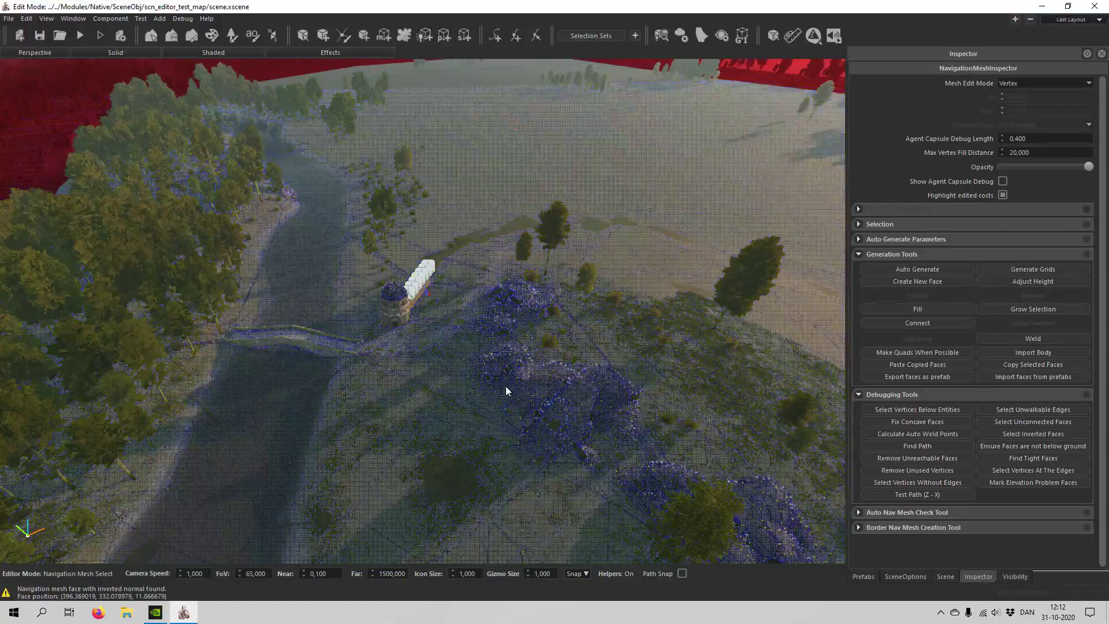
Select the group of vertices around the gaps in the middle of the rock beside the cobblestone path and delete them
{"action": "key", "text": "w"}
{"action": "right_click_drag", "start_coordinate": [508, 389], "coordinate": [457, 370]}
{"action": "key", "text": "s"}
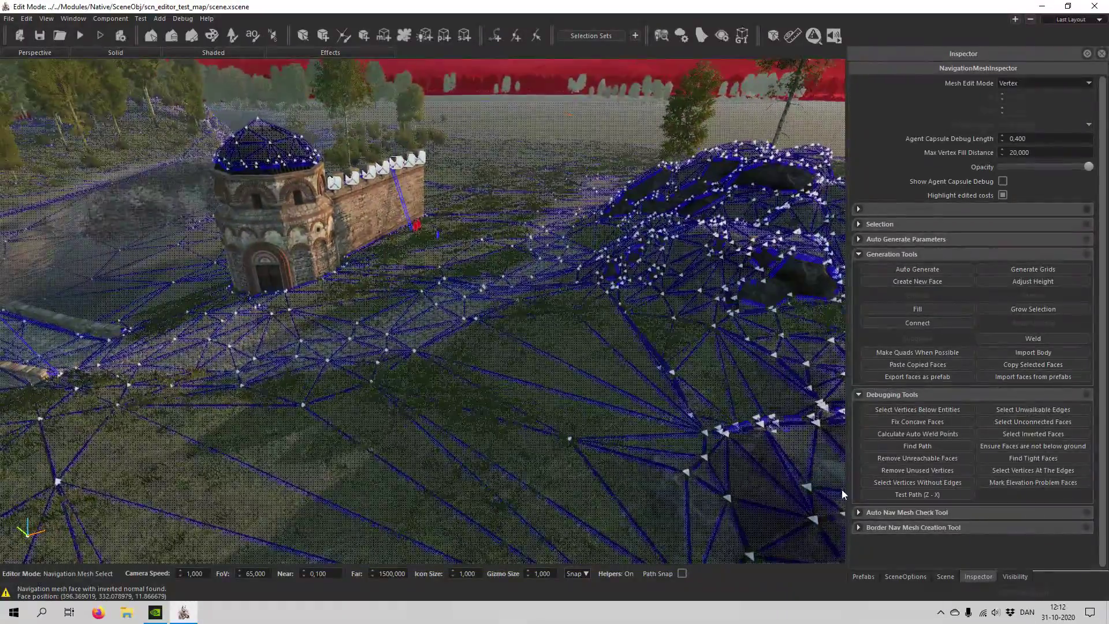
{"action": "key", "text": "w"}
{"action": "mouse_move", "coordinate": [551, 445]}
{"action": "right_mouse_down"}
{"action": "mouse_move", "coordinate": [610, 407]}
{"action": "mouse_move", "coordinate": [589, 456]}
{"action": "mouse_move", "coordinate": [552, 449]}
{"action": "right_mouse_up"}
{"action": "key", "text": "s"}
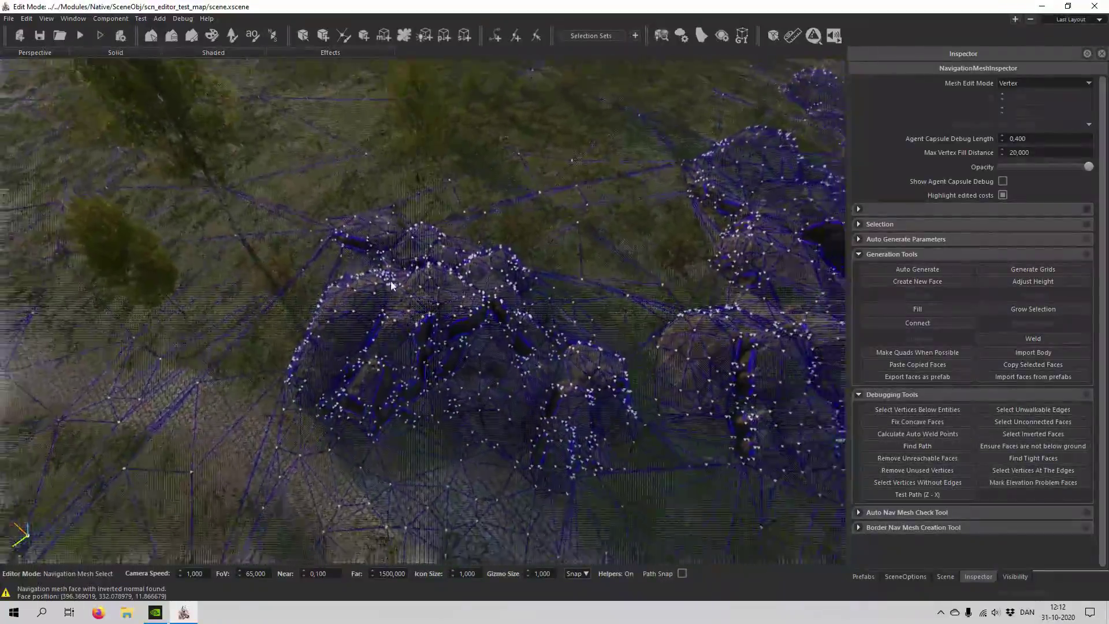
{"action": "mouse_move", "coordinate": [435, 282]}
{"action": "right_mouse_down"}
{"action": "mouse_move", "coordinate": [399, 271]}
{"action": "mouse_move", "coordinate": [439, 324]}
{"action": "mouse_move", "coordinate": [442, 284]}
{"action": "right_mouse_up"}
{"action": "key", "text": "w"}
{"action": "right_click_drag", "start_coordinate": [471, 344], "coordinate": [453, 371]}
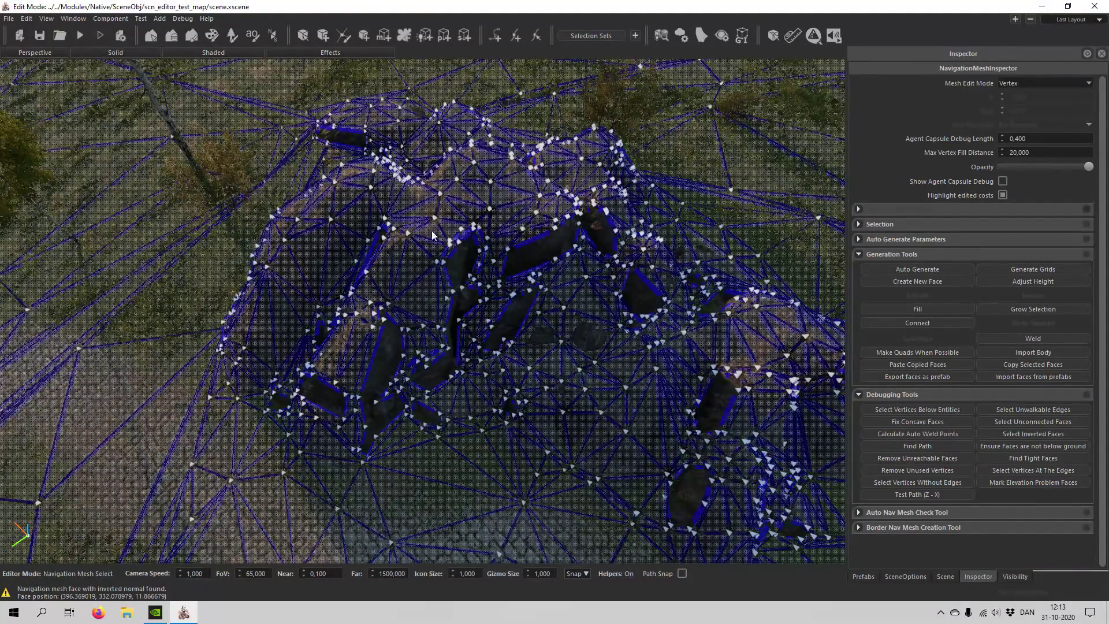
{"action": "left_click_drag", "start_coordinate": [618, 383], "coordinate": [615, 381]}
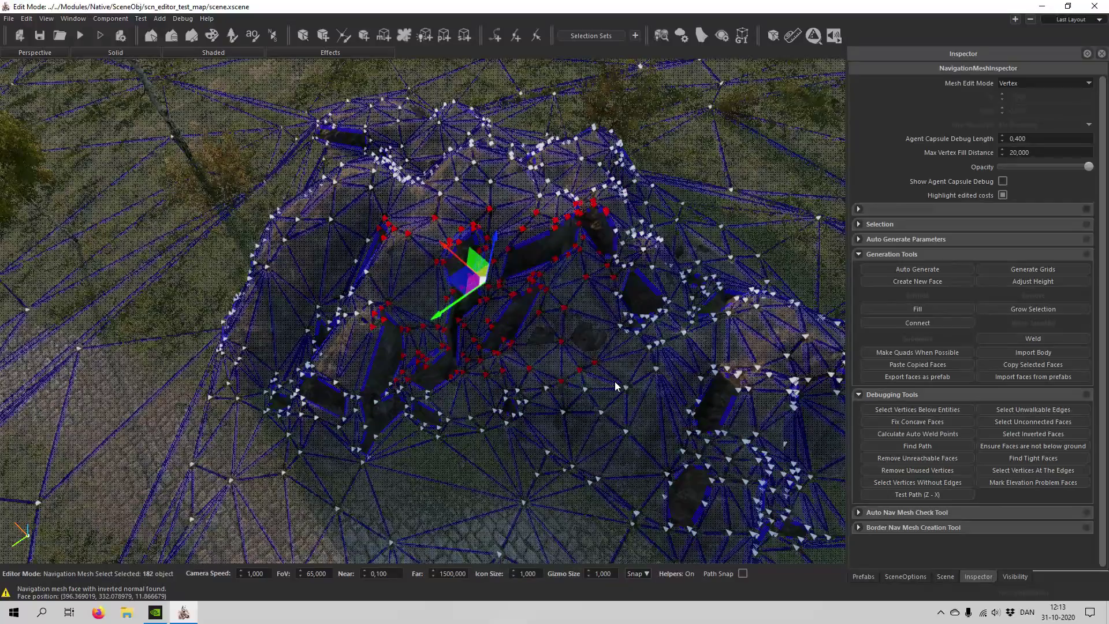
{"action": "key", "text": "Delete"}
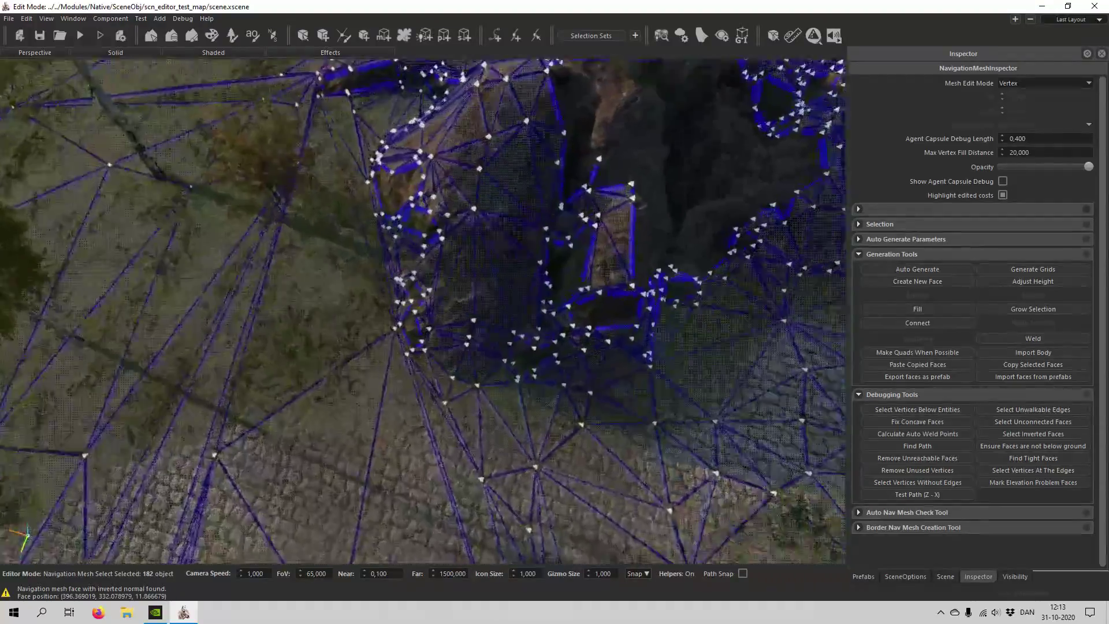
Delete the cluster of vertices on the steep rock side facing the cobblestone path
{"action": "scroll", "coordinate": [583, 342], "scroll_direction": "down", "scroll_amount": 3}
{"action": "middle_click_drag", "start_coordinate": [584, 342], "coordinate": [500, 317]}
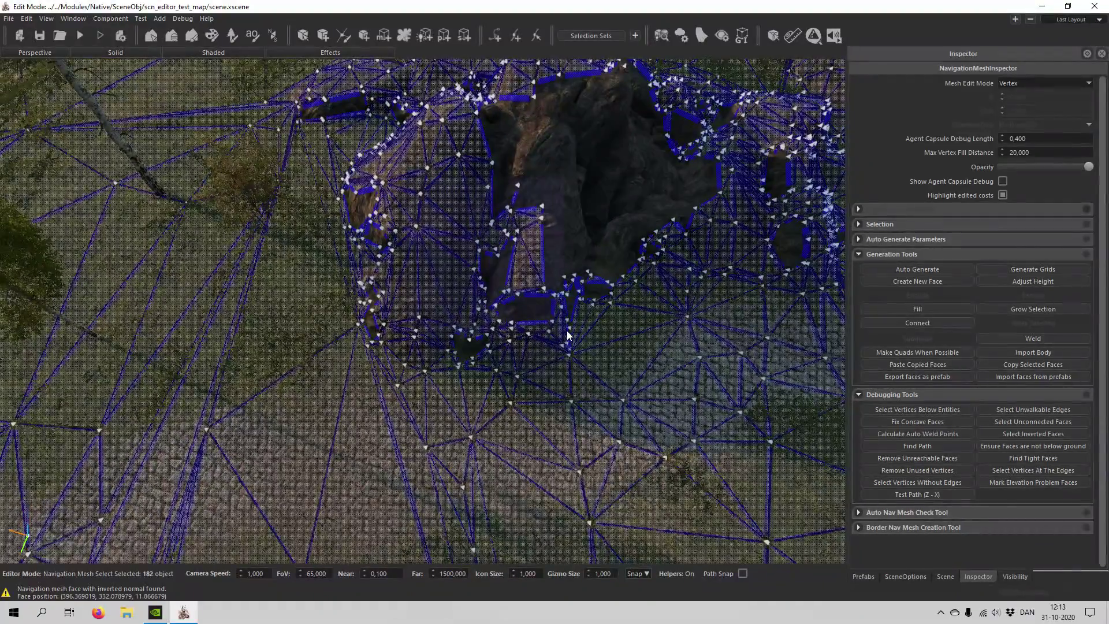
{"action": "left_click", "coordinate": [568, 335]}
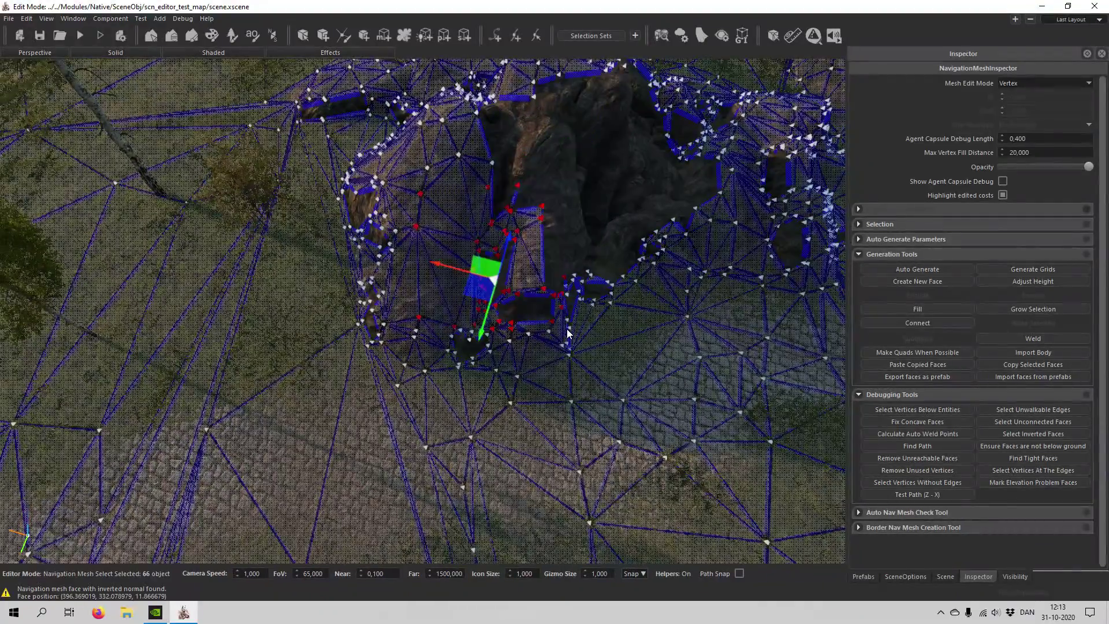
{"action": "key", "text": "Delete"}
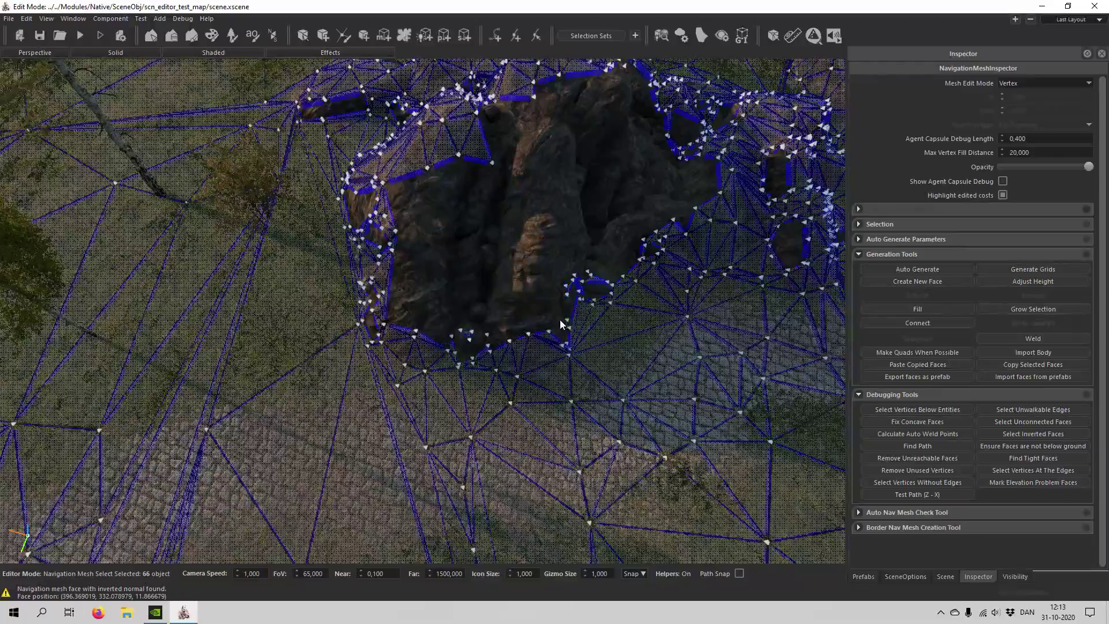
In edge mode, select the mesh edges on top of the same rock, add neighbouring ones to the selection and delete them
{"action": "middle_click_drag", "start_coordinate": [560, 320], "coordinate": [693, 318], "text": "alt"}
{"action": "middle_click_drag", "start_coordinate": [423, 312], "coordinate": [439, 341]}
{"action": "key", "text": "2"}
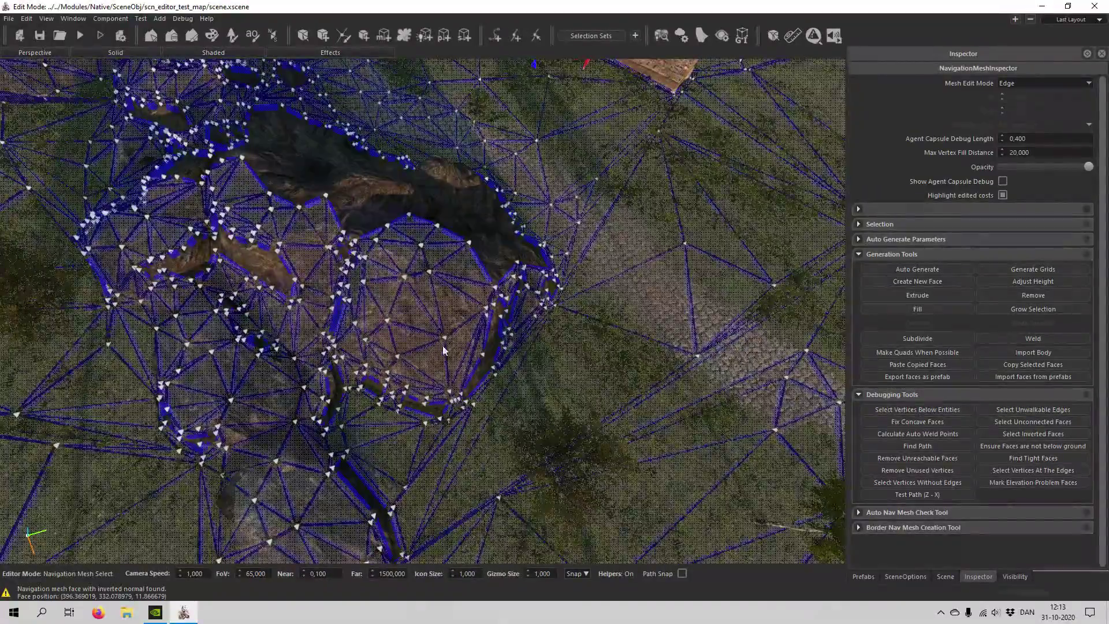
{"action": "left_click_drag", "start_coordinate": [480, 349], "coordinate": [292, 204]}
{"action": "middle_click_drag", "start_coordinate": [496, 349], "coordinate": [416, 347]}
{"action": "right_click_drag", "start_coordinate": [494, 347], "coordinate": [504, 370]}
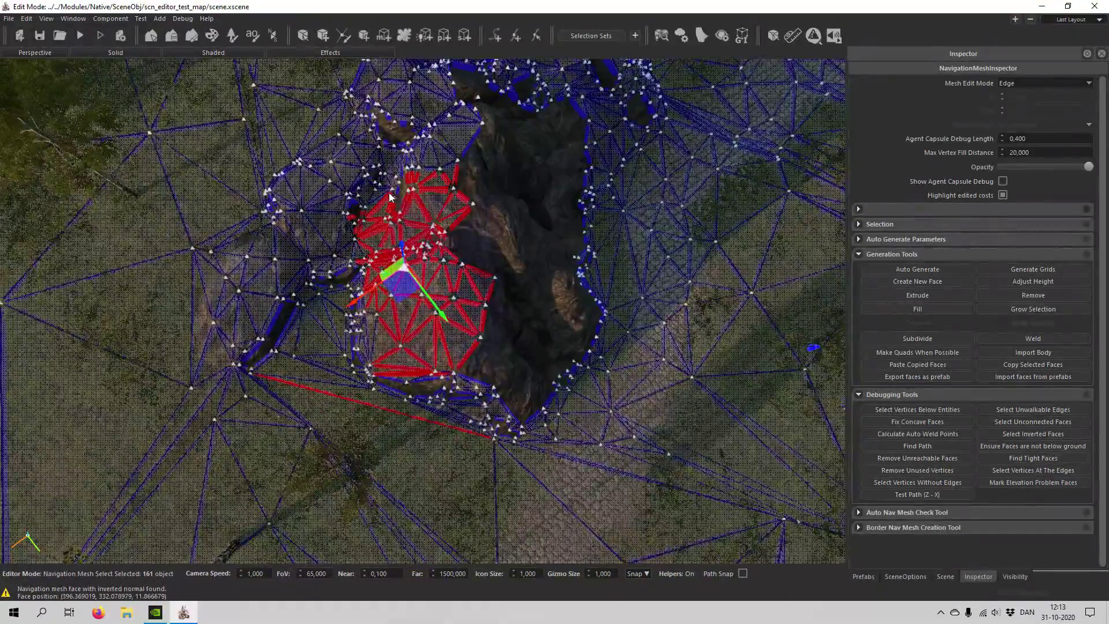
{"action": "left_click_drag", "start_coordinate": [389, 198], "coordinate": [378, 190], "text": "ctrl"}
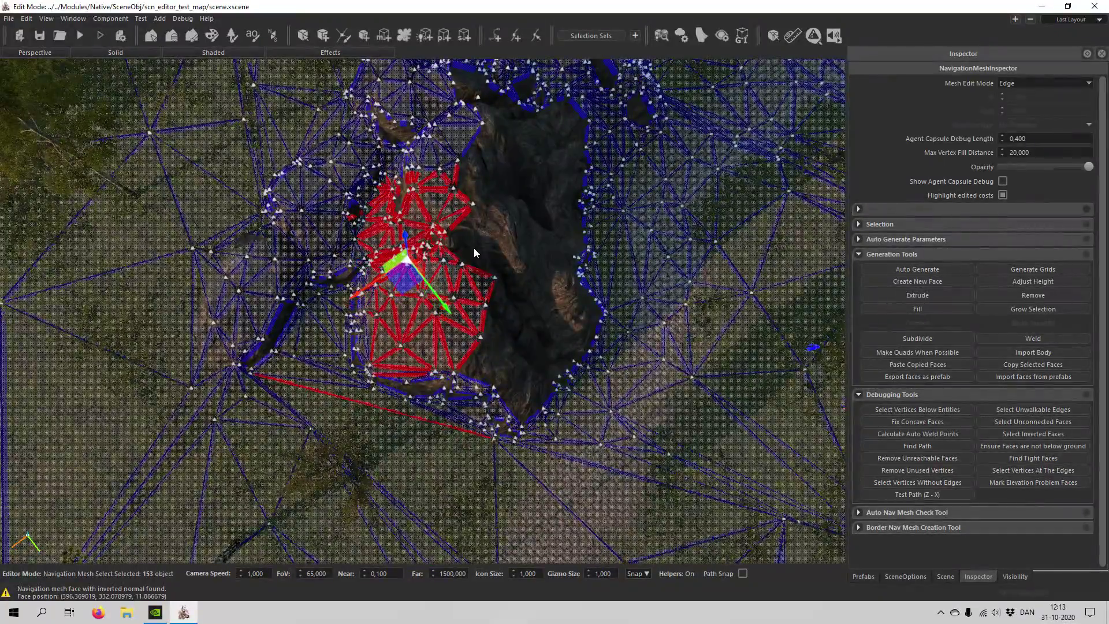
{"action": "key", "text": "Delete"}
Delete a second group of mesh edges remaining on top of the rock
{"action": "right_click_drag", "start_coordinate": [474, 249], "coordinate": [459, 234]}
{"action": "mouse_move", "coordinate": [392, 198]}
{"action": "right_mouse_down"}
{"action": "mouse_move", "coordinate": [427, 194]}
{"action": "mouse_move", "coordinate": [391, 198]}
{"action": "right_mouse_up"}
{"action": "left_click_drag", "start_coordinate": [392, 199], "coordinate": [509, 356]}
{"action": "key", "text": "Delete"}
Remove the mesh's unused vertices left over the cleared rock, and return to vertex mode
{"action": "right_click_drag", "start_coordinate": [509, 356], "coordinate": [430, 347]}
{"action": "key", "text": "s"}
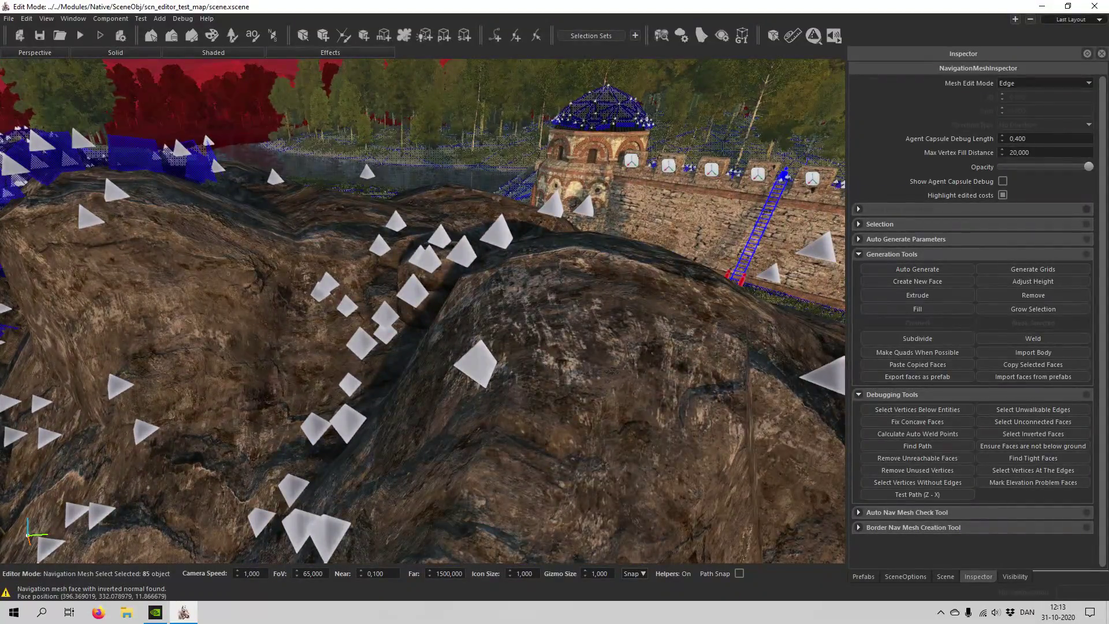
{"action": "right_click_drag", "start_coordinate": [429, 347], "coordinate": [438, 375]}
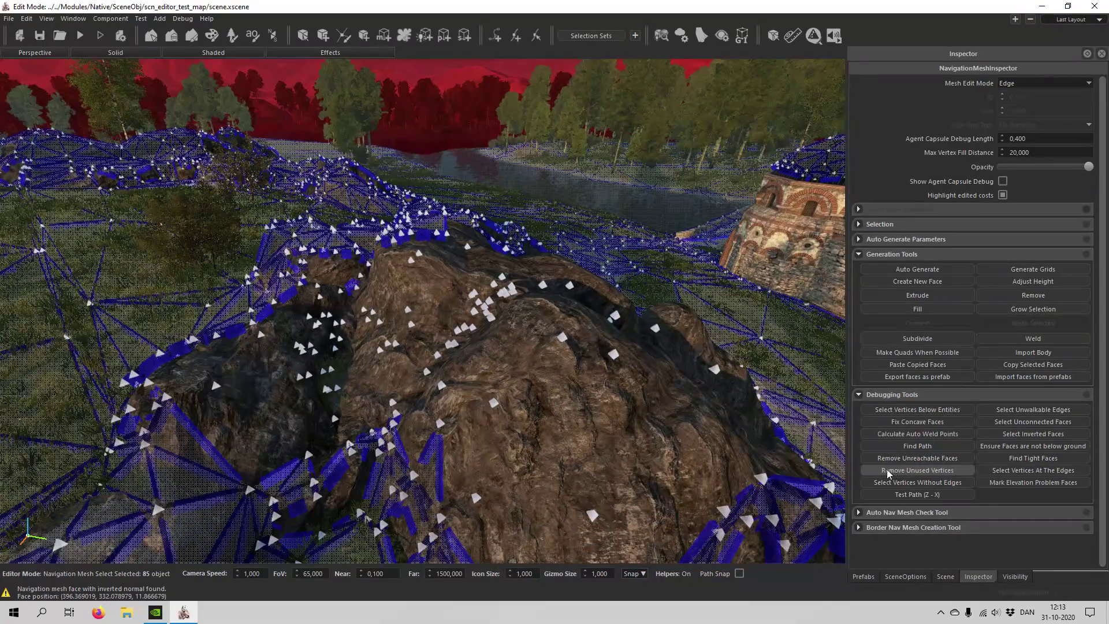
{"action": "left_click", "coordinate": [946, 472]}
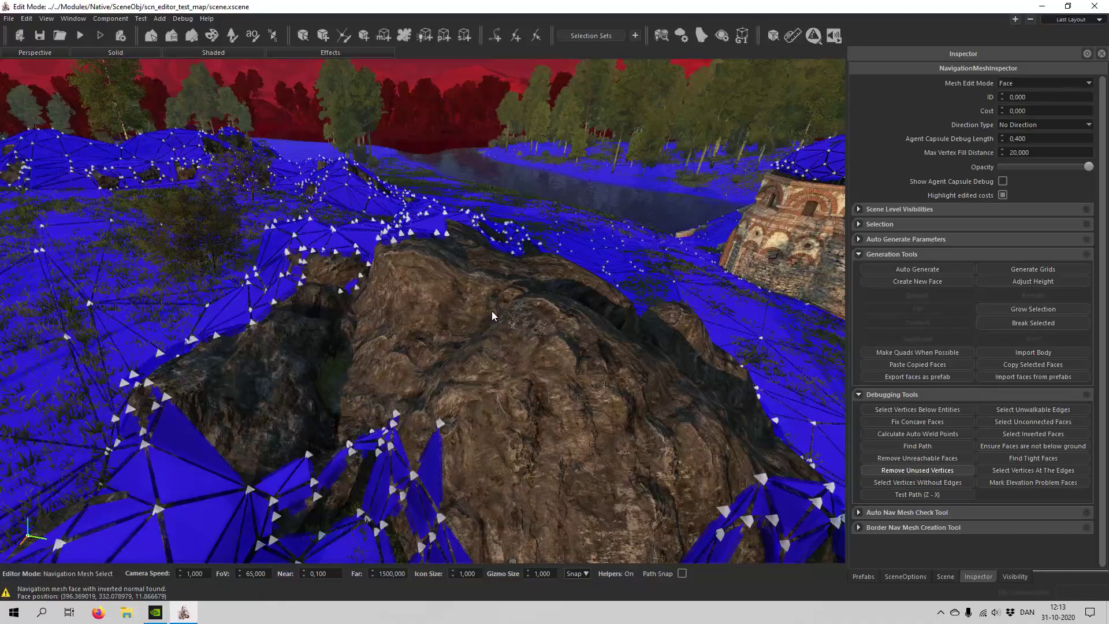
{"action": "key", "text": "1"}
{"action": "right_click_drag", "start_coordinate": [559, 210], "coordinate": [442, 357]}
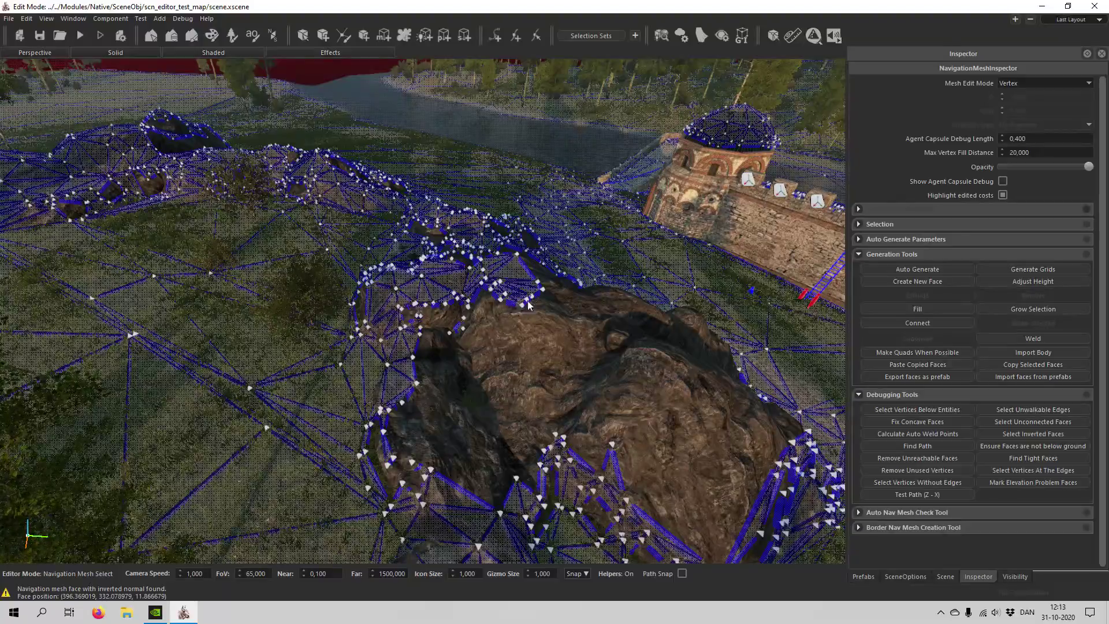
In face mode, select the strip of mesh faces along the lower edge of the brown rock and delete them
{"action": "right_click_drag", "start_coordinate": [371, 328], "coordinate": [414, 391]}
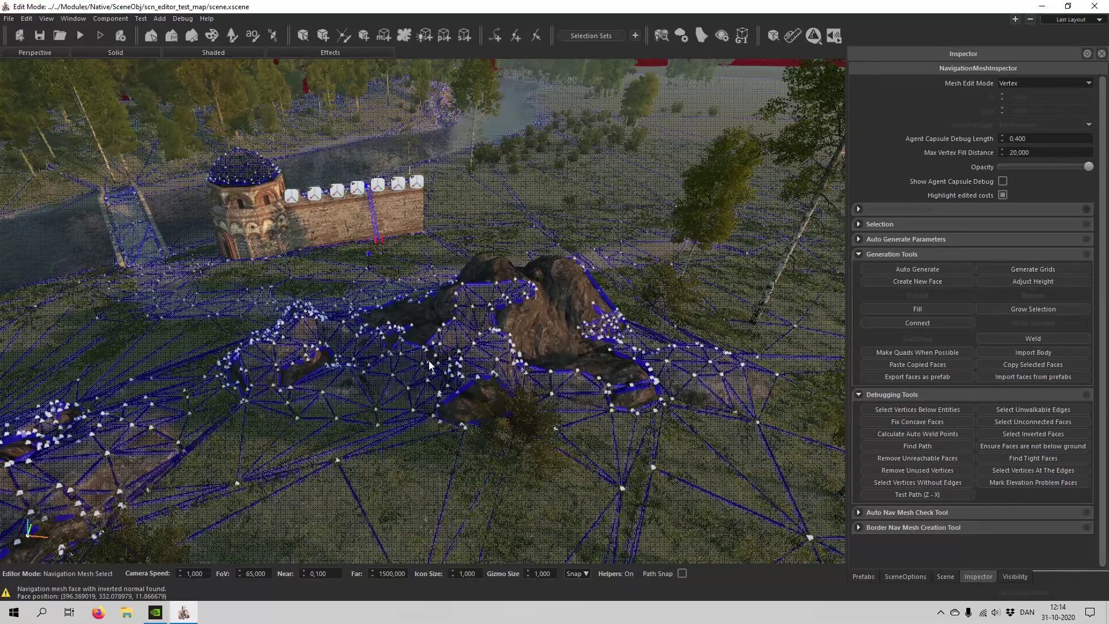
{"action": "right_click_drag", "start_coordinate": [503, 373], "coordinate": [618, 399]}
{"action": "key", "text": "w"}
{"action": "key", "text": "s"}
{"action": "key", "text": "w"}
{"action": "right_click_drag", "start_coordinate": [424, 379], "coordinate": [422, 367]}
{"action": "left_click", "coordinate": [1033, 81]}
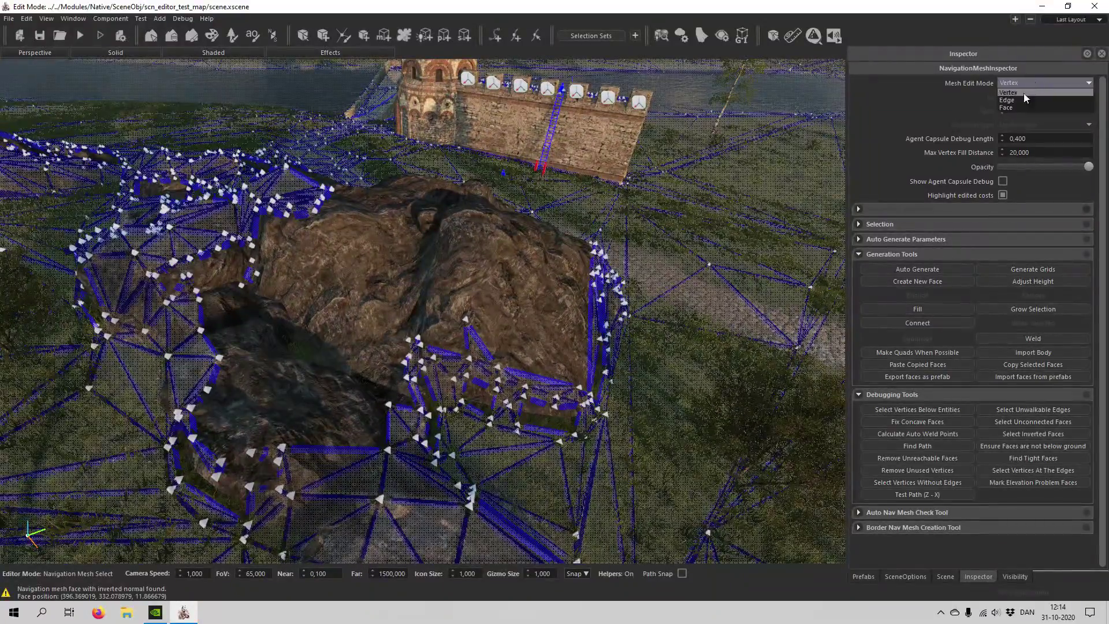
{"action": "left_click", "coordinate": [1012, 106]}
{"action": "right_click_drag", "start_coordinate": [523, 253], "coordinate": [539, 253]}
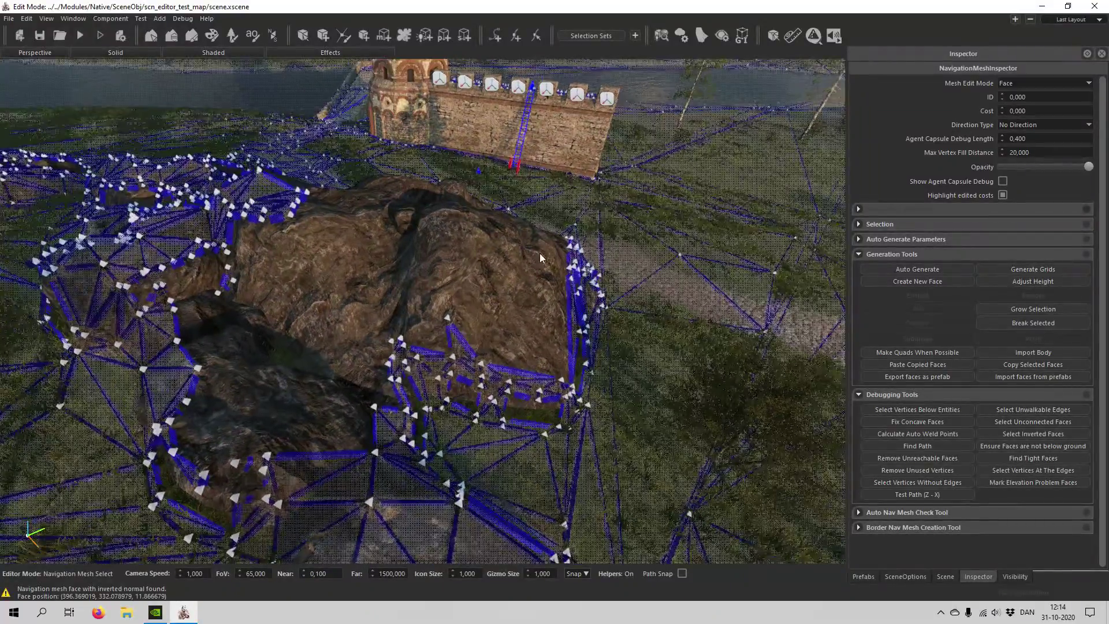
{"action": "right_click_drag", "start_coordinate": [511, 312], "coordinate": [514, 332]}
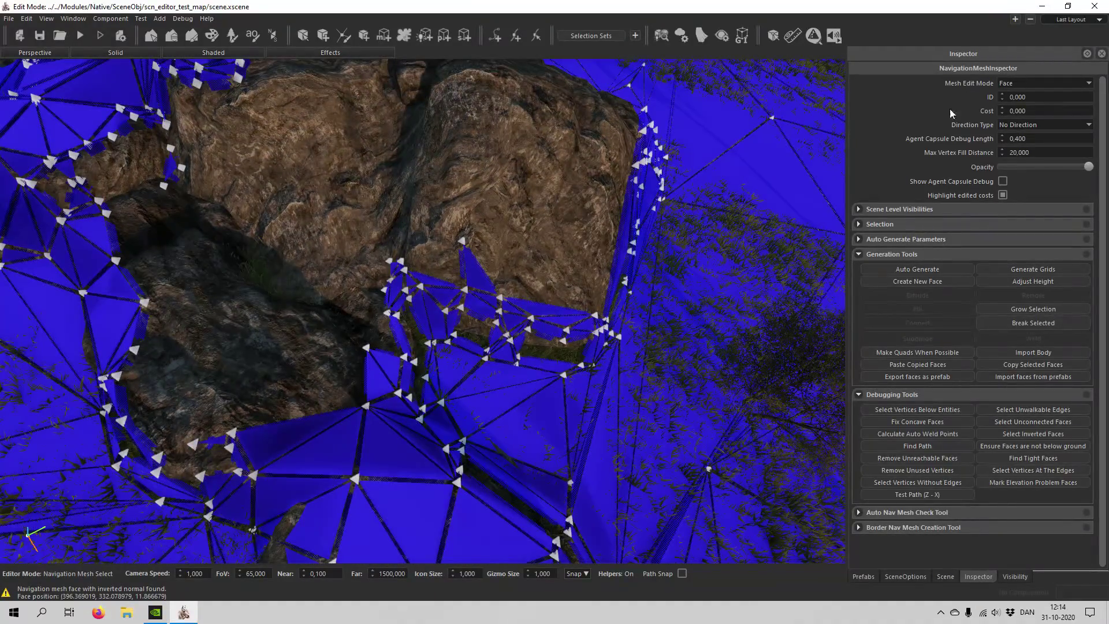
{"action": "left_click_drag", "start_coordinate": [552, 331], "coordinate": [548, 329]}
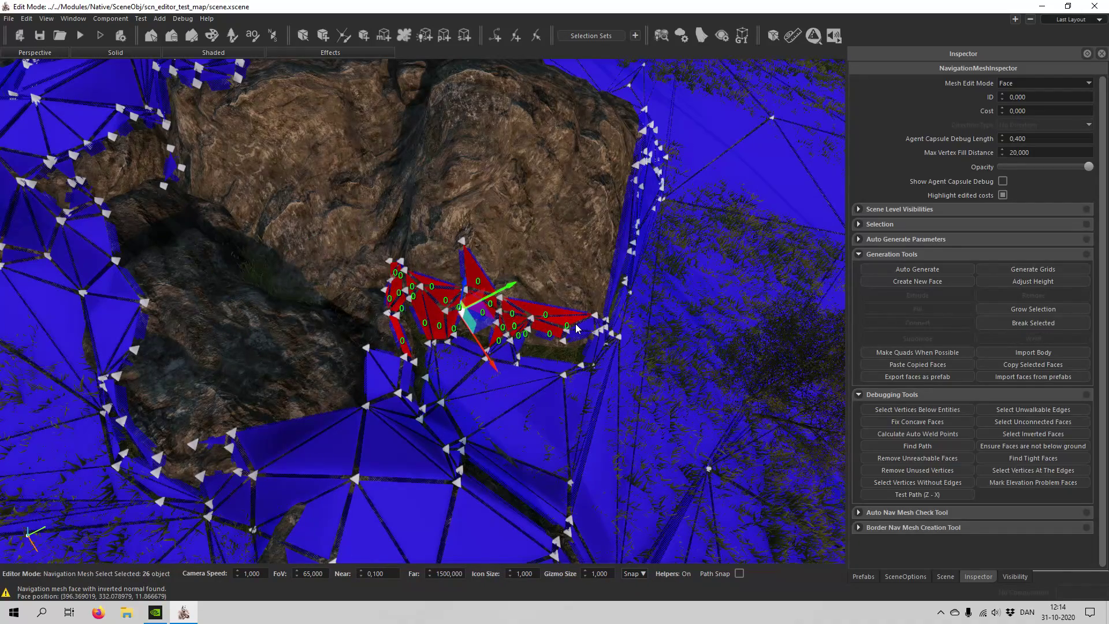
{"action": "key", "text": "Delete"}
Remove the mesh's unused vertices left at the base of the brown rock
{"action": "key", "text": "s"}
{"action": "key", "text": "a"}
{"action": "key", "text": "w"}
{"action": "key", "text": "d"}
{"action": "key", "text": "w"}
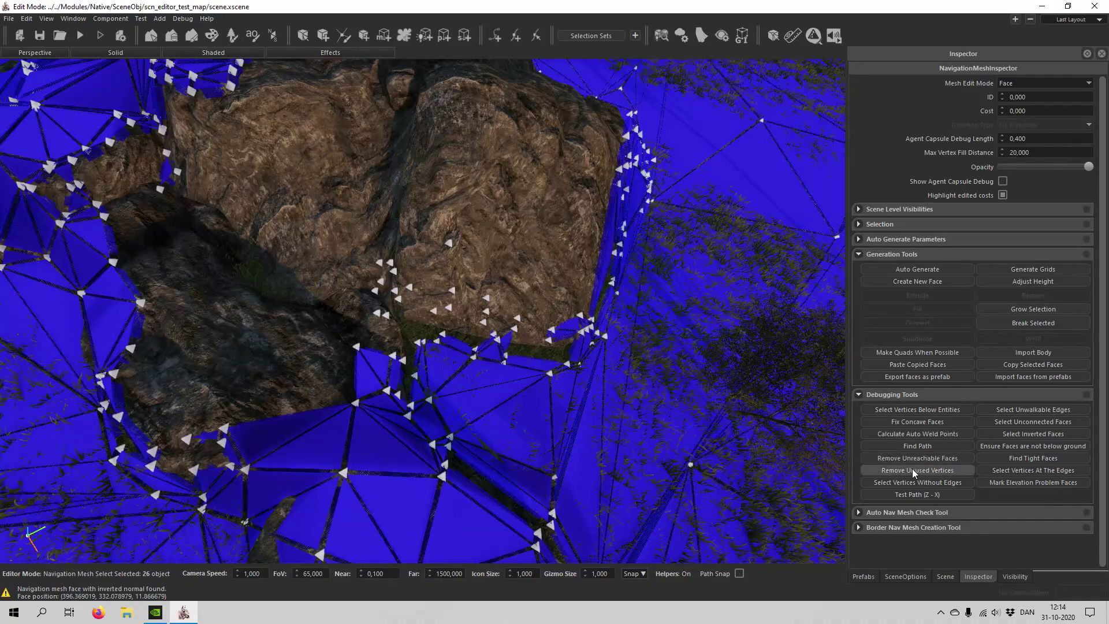
{"action": "left_click", "coordinate": [913, 470]}
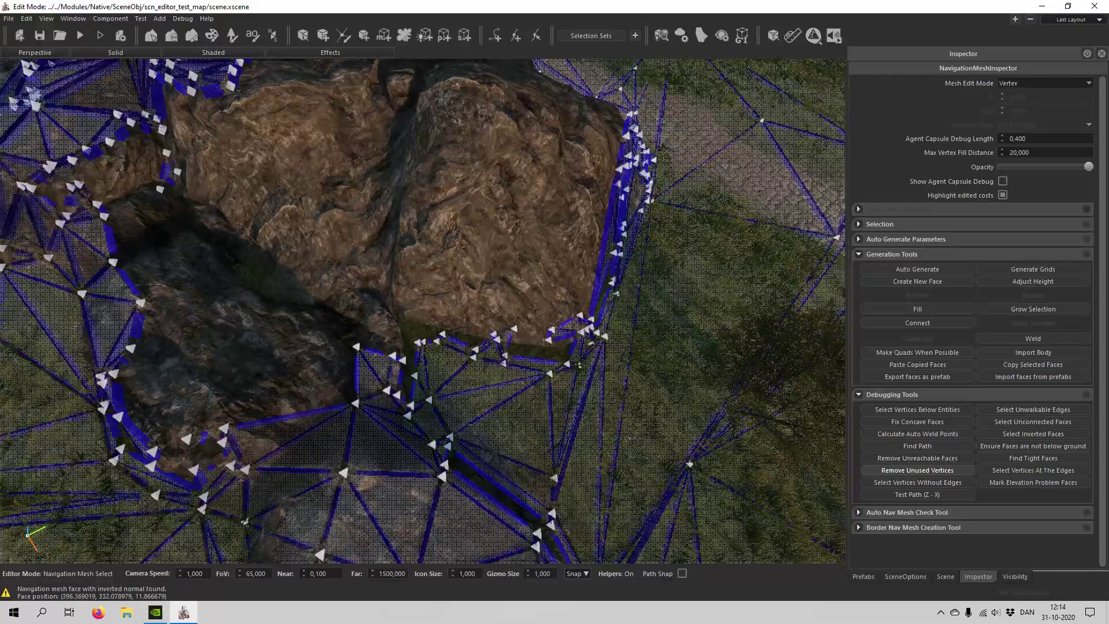
Select the cluster of mesh vertices on the dark side of the rock and delete it
{"action": "key", "text": "s"}
{"action": "right_click_drag", "start_coordinate": [485, 231], "coordinate": [524, 226]}
{"action": "key", "text": "w"}
{"action": "key", "text": "s"}
{"action": "left_click_drag", "start_coordinate": [469, 293], "coordinate": [470, 293]}
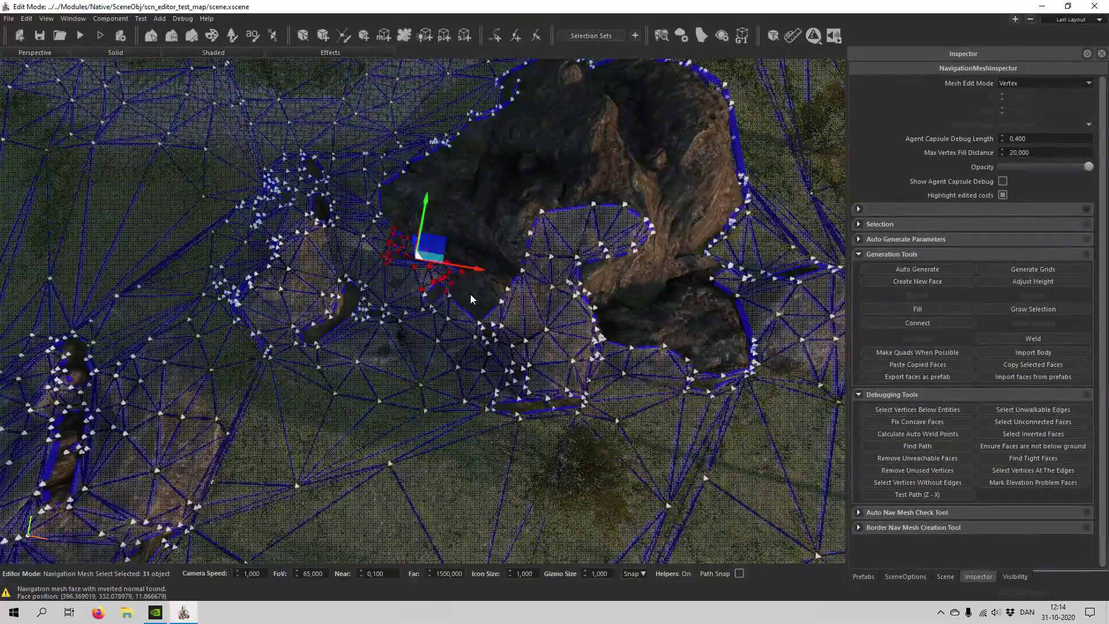
{"action": "key", "text": "Delete"}
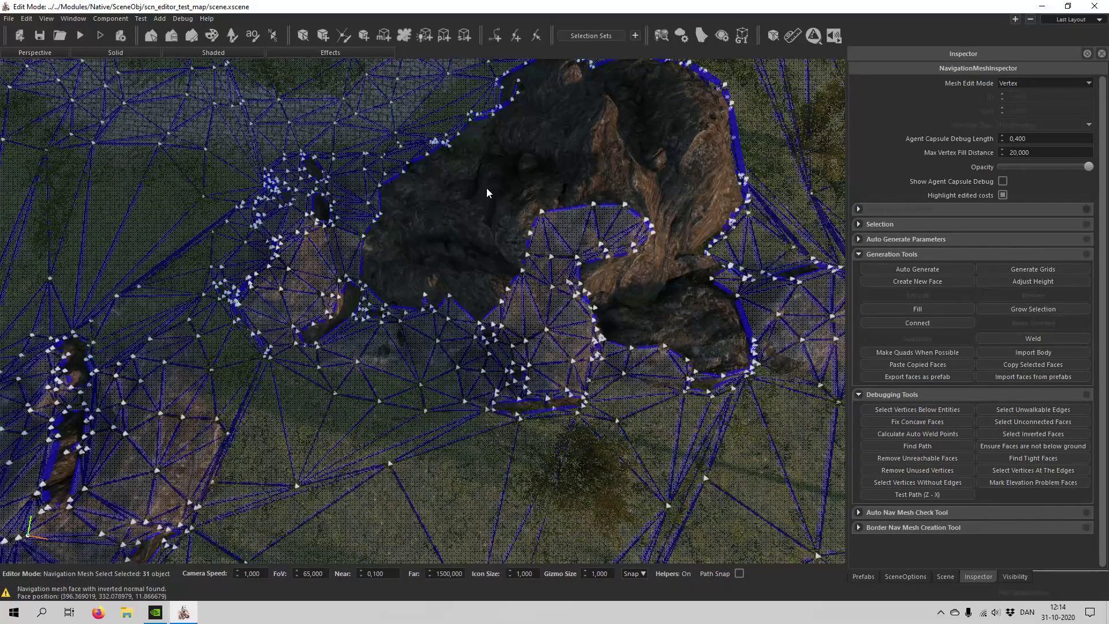
Select the vertices of the mesh patch reaching up between the rock's two humps and delete them
{"action": "key", "text": "ctrl+z"}
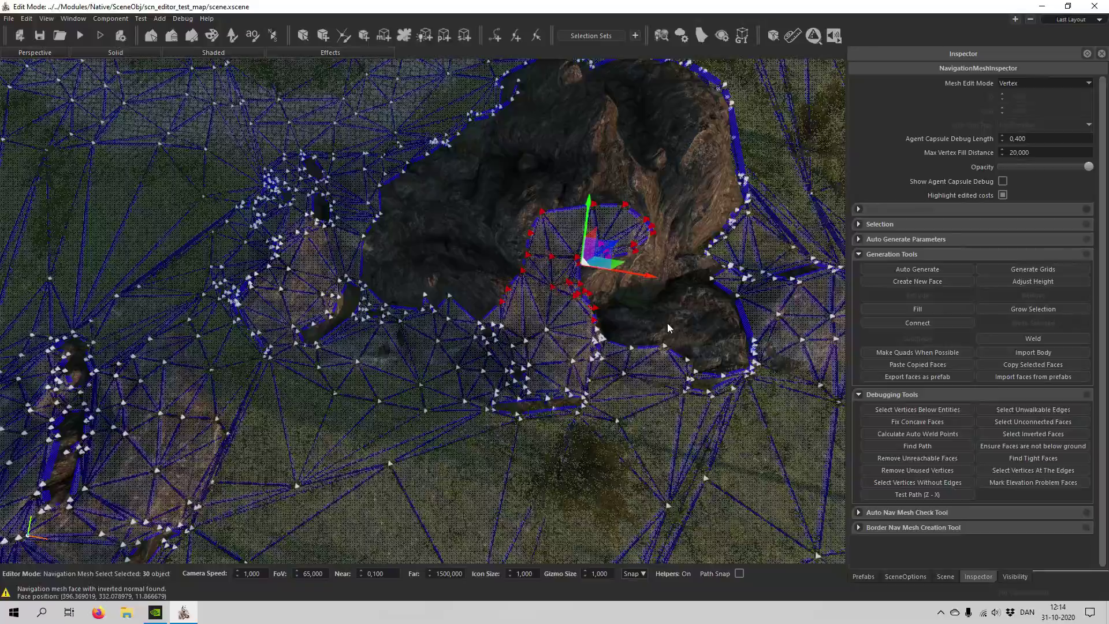
{"action": "key", "text": "ctrl+z"}
{"action": "key", "text": "Delete"}
Inspect the mesh around the cleared rock, the cobblestone path, the tower and the bridge
{"action": "key", "text": "d"}
{"action": "key", "text": "w"}
{"action": "key", "text": "s"}
{"action": "right_click_drag", "start_coordinate": [668, 325], "coordinate": [749, 361]}
{"action": "key", "text": "w"}
{"action": "key", "text": "w"}
{"action": "key", "text": "a"}
{"action": "key", "text": "a"}
{"action": "key", "text": "w"}
{"action": "key", "text": "s"}
{"action": "right_click_drag", "start_coordinate": [555, 330], "coordinate": [482, 380]}
{"action": "right_click_drag", "start_coordinate": [763, 199], "coordinate": [710, 211]}
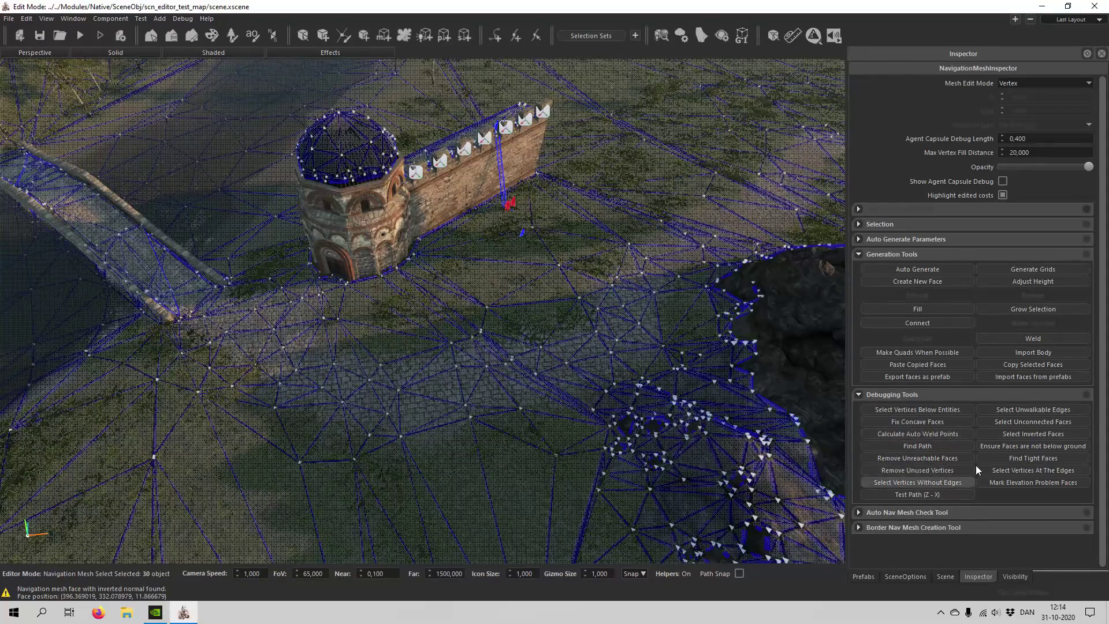
Find the tight faces in the navigation mesh and delete them
{"action": "left_click", "coordinate": [944, 461]}
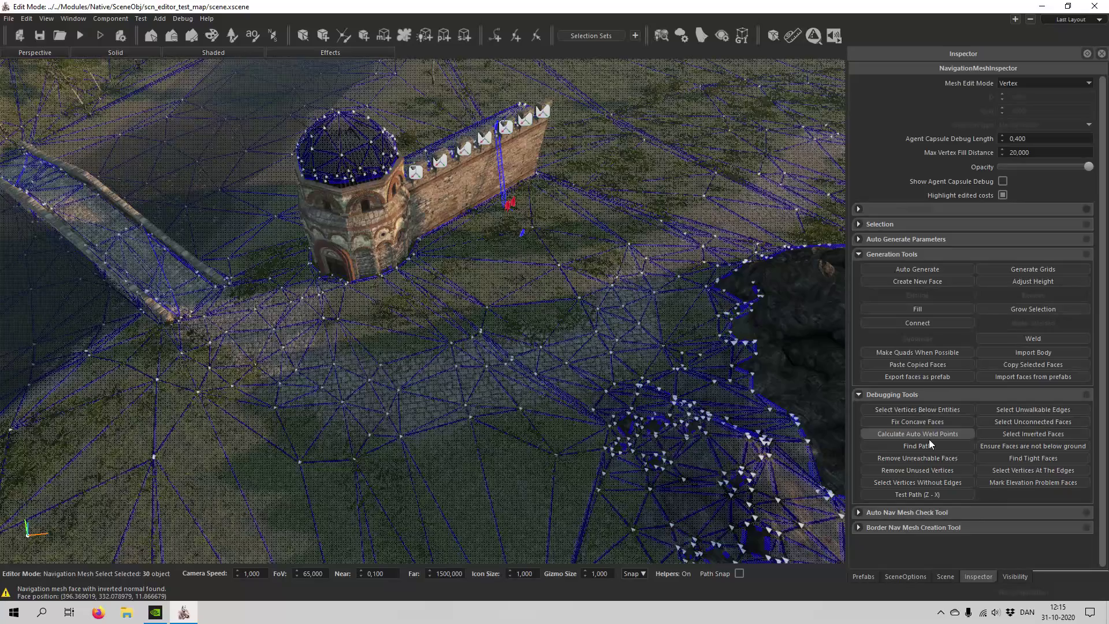
{"action": "left_click", "coordinate": [1010, 459]}
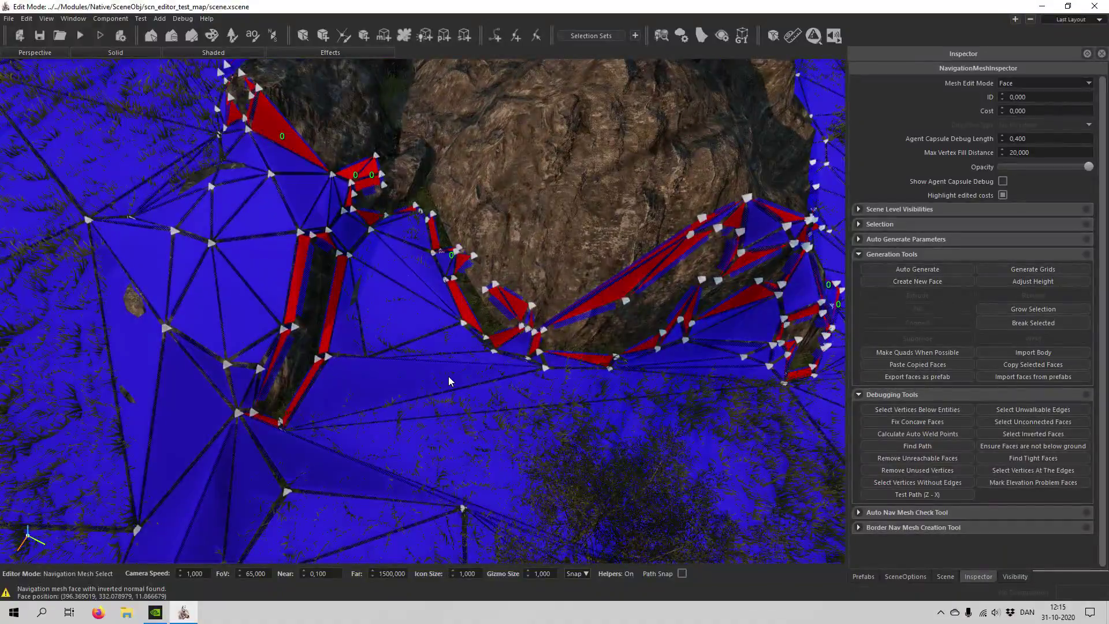
{"action": "key", "text": "Delete"}
Remove the unused vertices left around the rocks by the deleted tight faces
{"action": "key", "text": "d"}
{"action": "middle_click_drag", "start_coordinate": [457, 256], "coordinate": [514, 252]}
{"action": "key", "text": "s"}
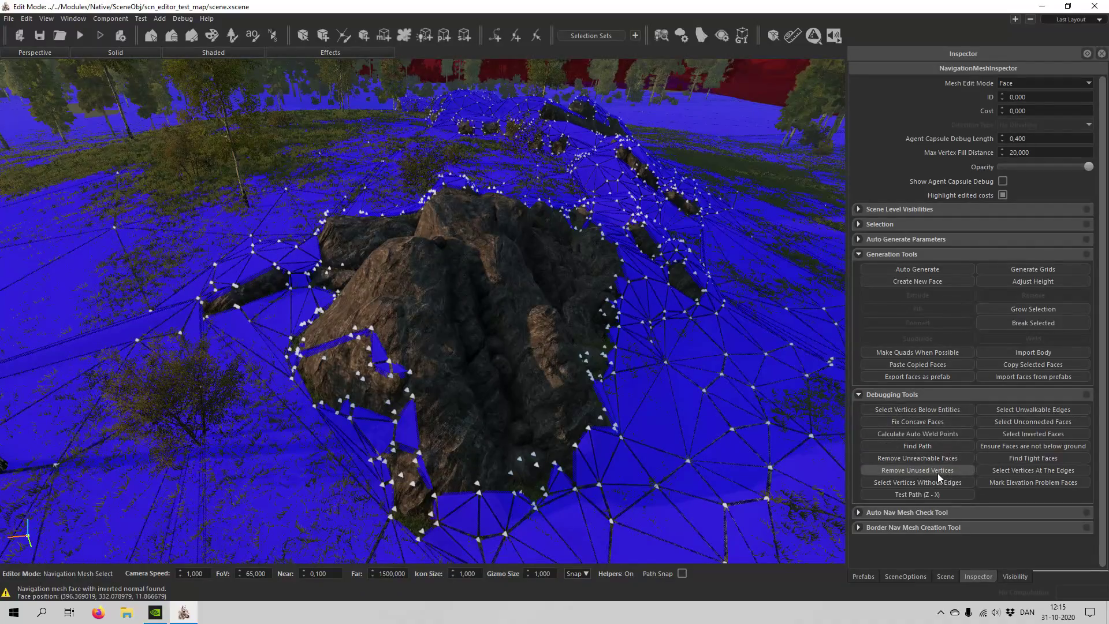
{"action": "left_click", "coordinate": [938, 473]}
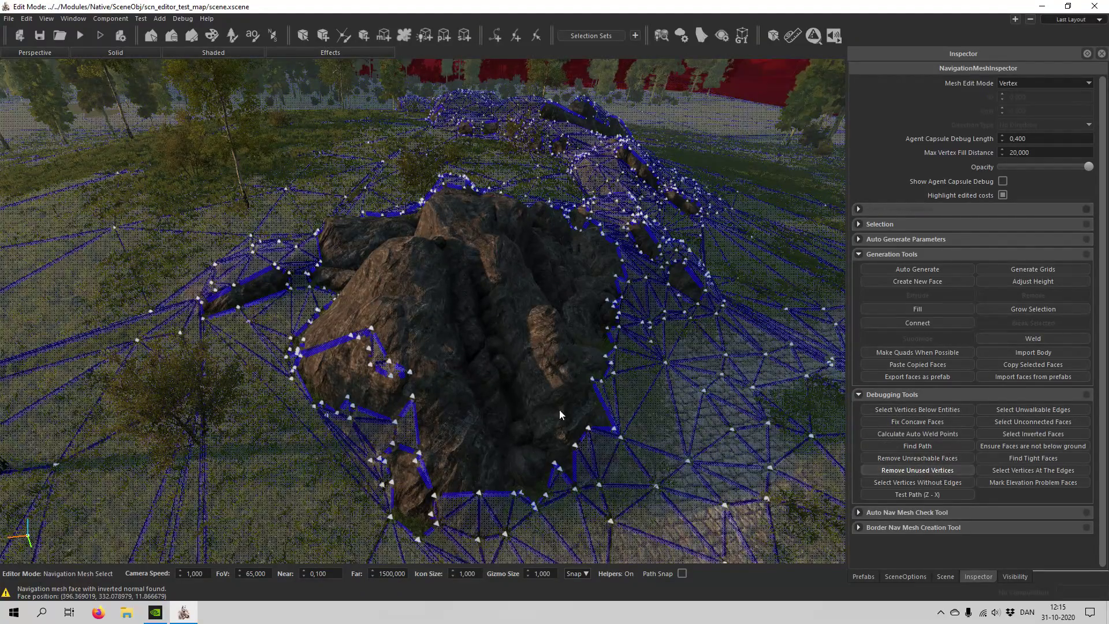
Leave navigation mesh editing and return to entity selection
{"action": "right_click_drag", "start_coordinate": [629, 294], "coordinate": [629, 294]}
{"action": "right_click_drag", "start_coordinate": [542, 356], "coordinate": [542, 356]}
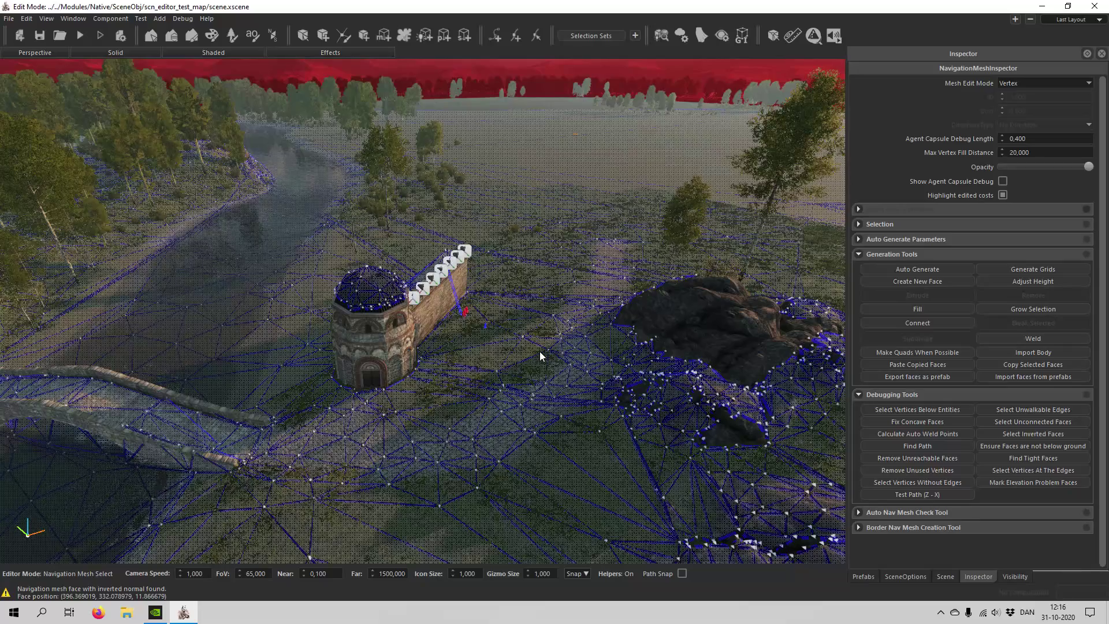
{"action": "left_click", "coordinate": [304, 37]}
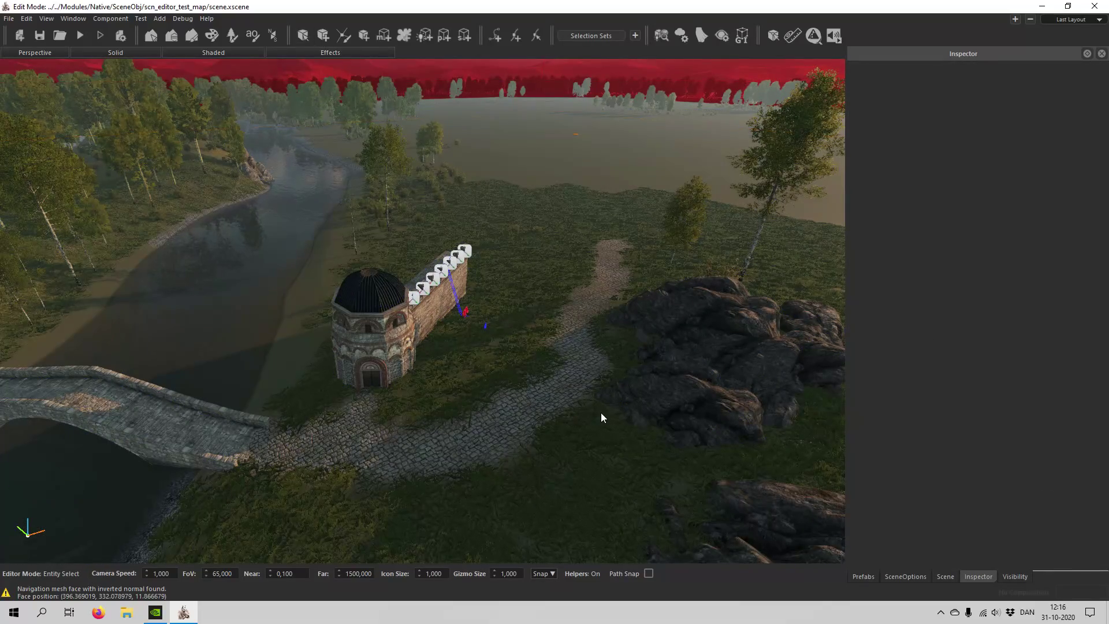